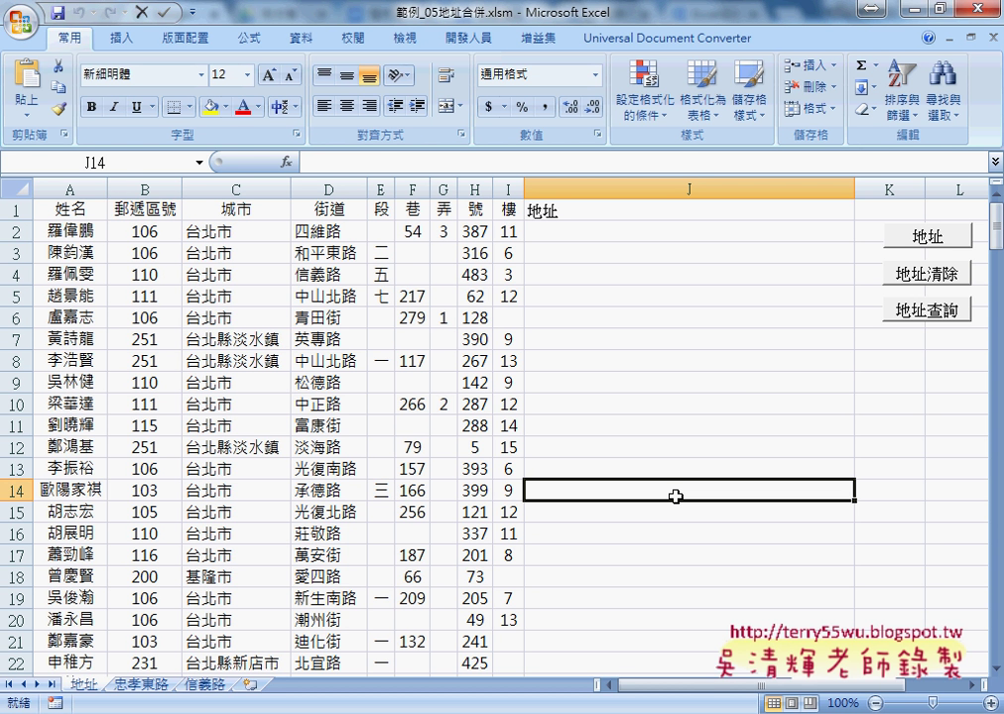
Step: Walk through row 2's address parts: postal code, city, street, 巷 54, 弄 and house number 387
{"action": "left_click_drag", "start_coordinate": [144, 231], "coordinate": [505, 233]}
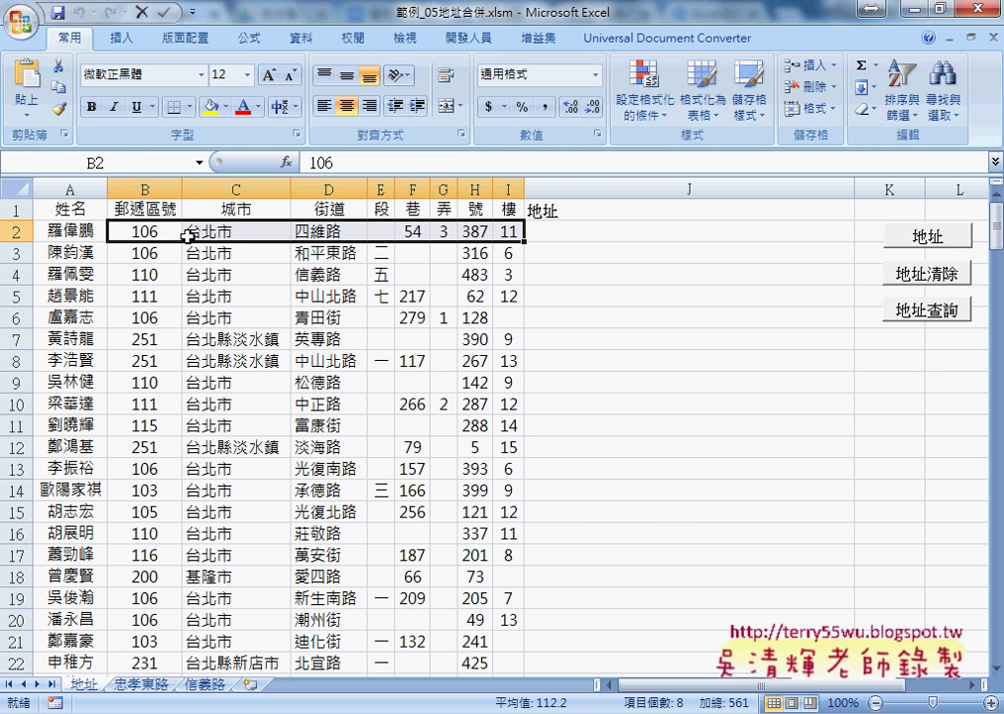
{"action": "left_click_drag", "start_coordinate": [144, 231], "coordinate": [335, 231]}
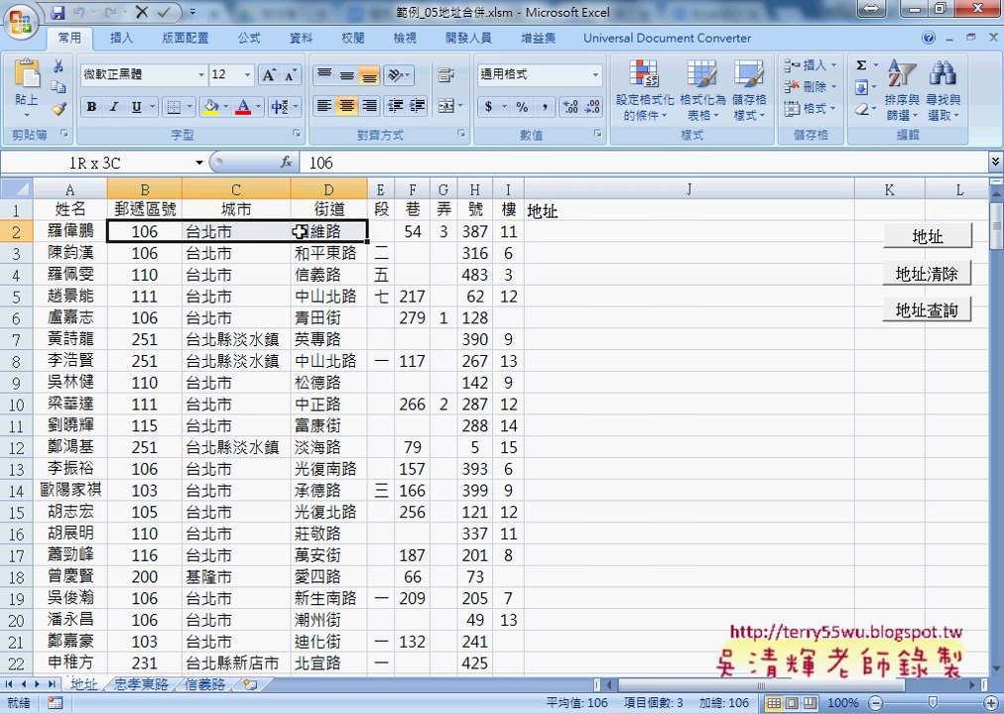
{"action": "left_click", "coordinate": [422, 231]}
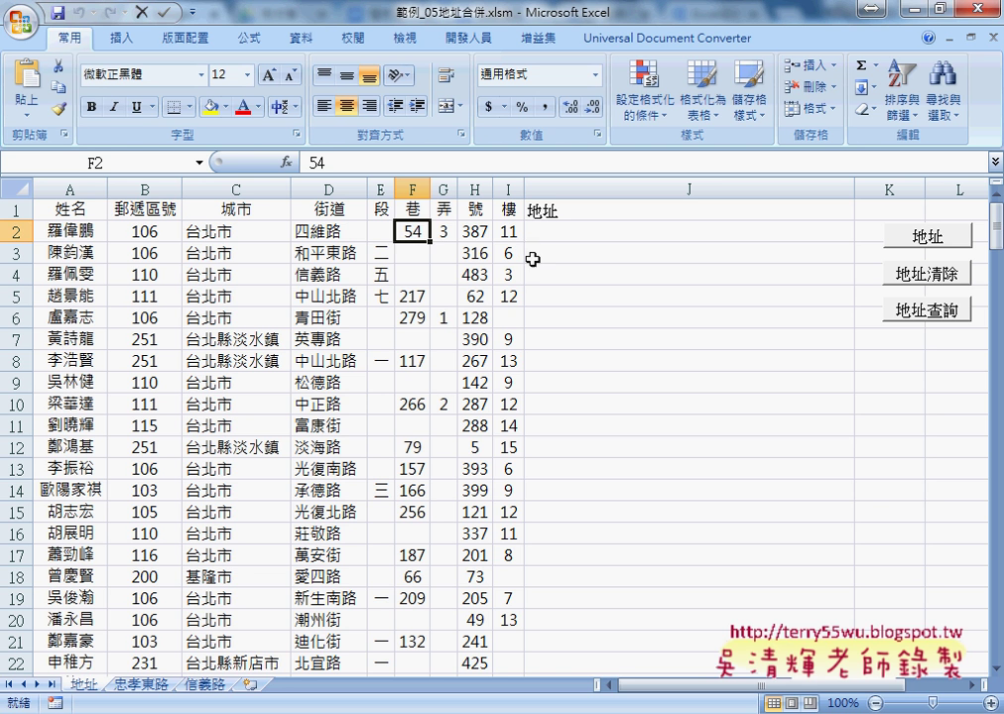
{"action": "left_click", "coordinate": [416, 209]}
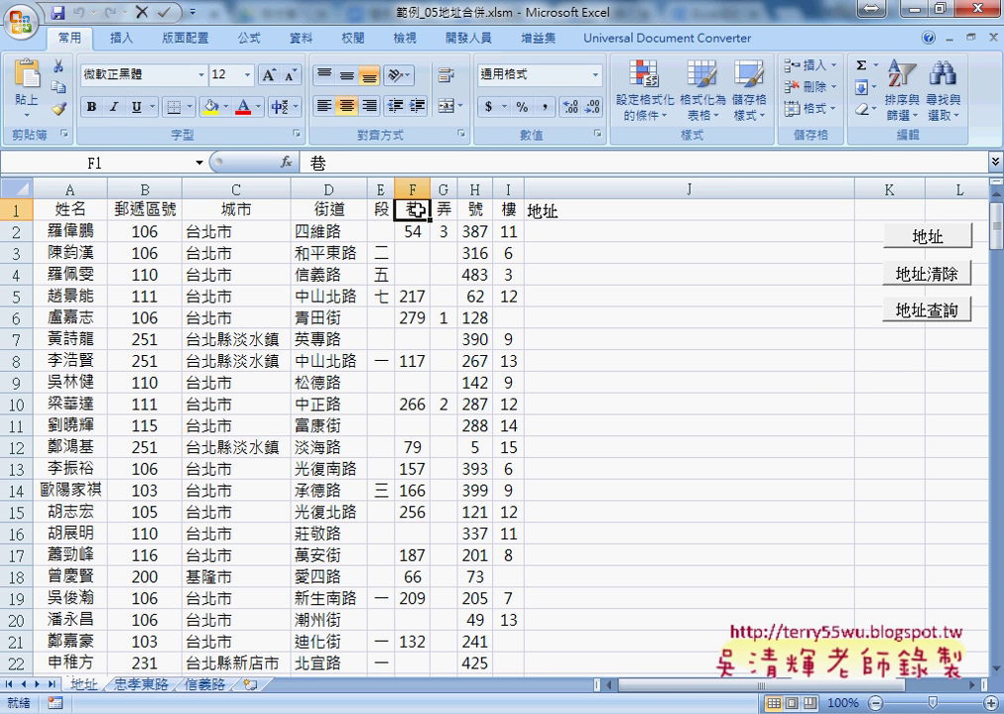
{"action": "left_click", "coordinate": [443, 231]}
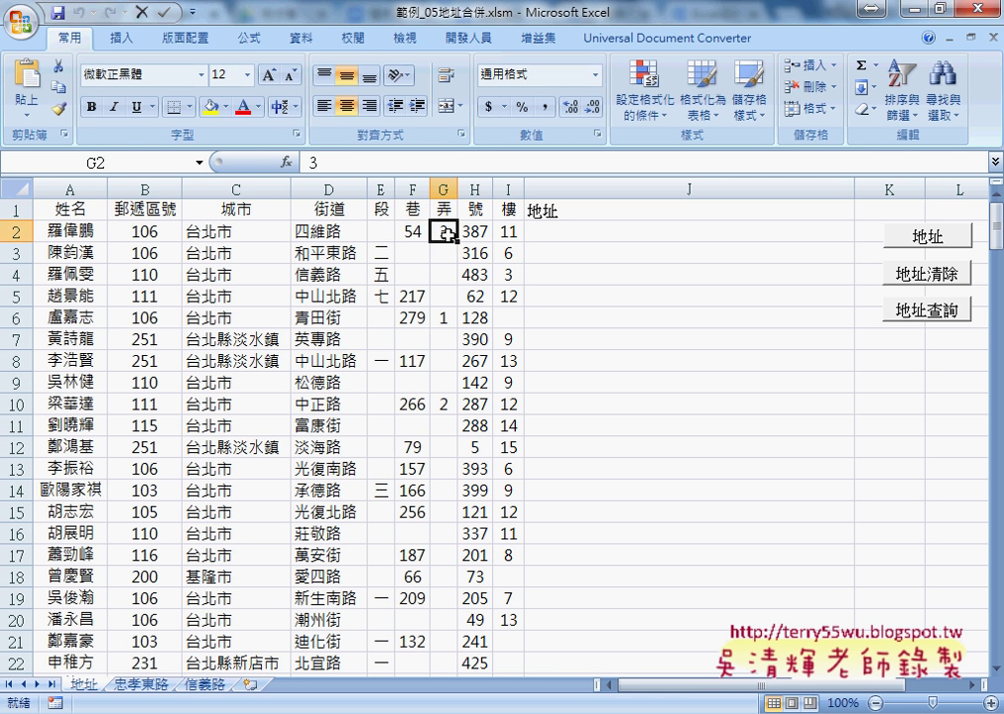
{"action": "left_click", "coordinate": [444, 210]}
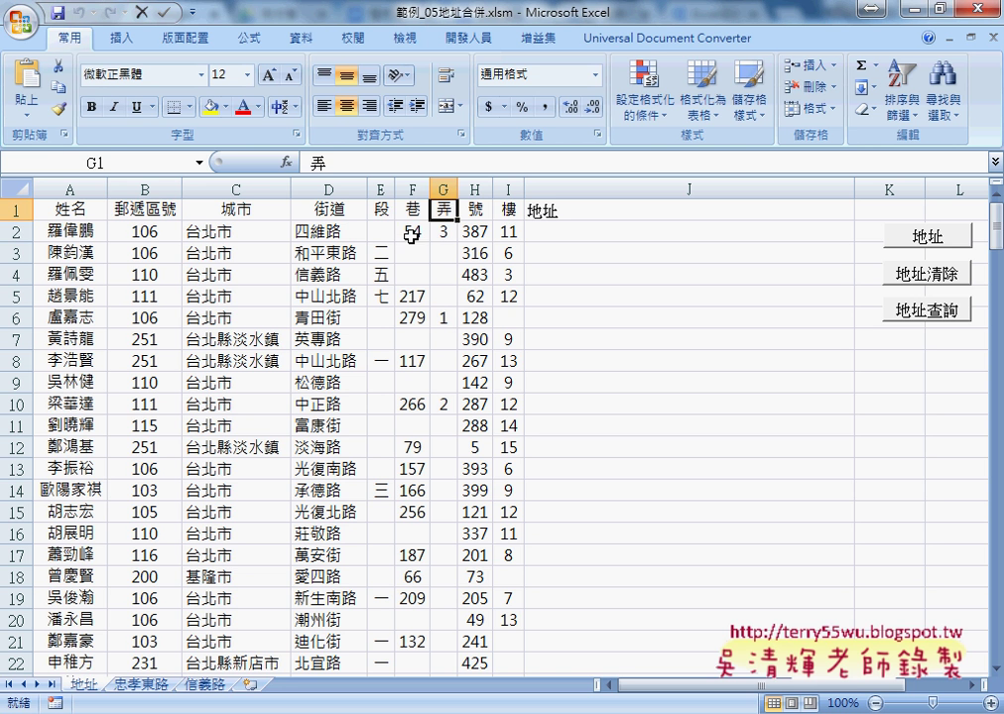
{"action": "left_click", "coordinate": [408, 230]}
{"action": "left_click", "coordinate": [412, 209]}
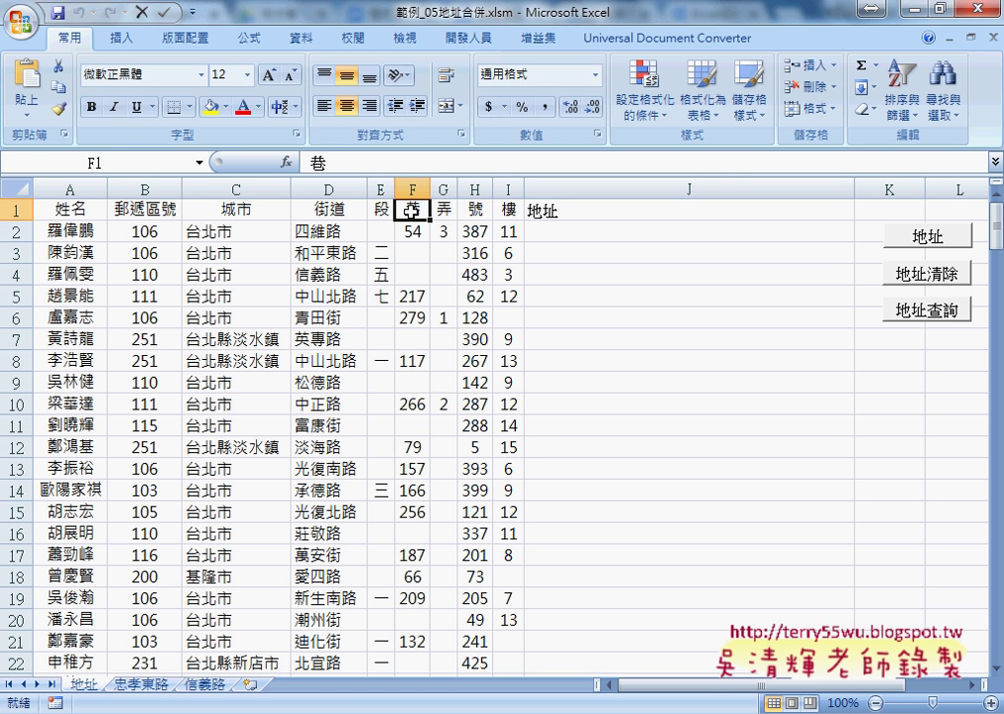
{"action": "left_click", "coordinate": [445, 231]}
{"action": "left_click", "coordinate": [445, 209]}
{"action": "left_click", "coordinate": [474, 231]}
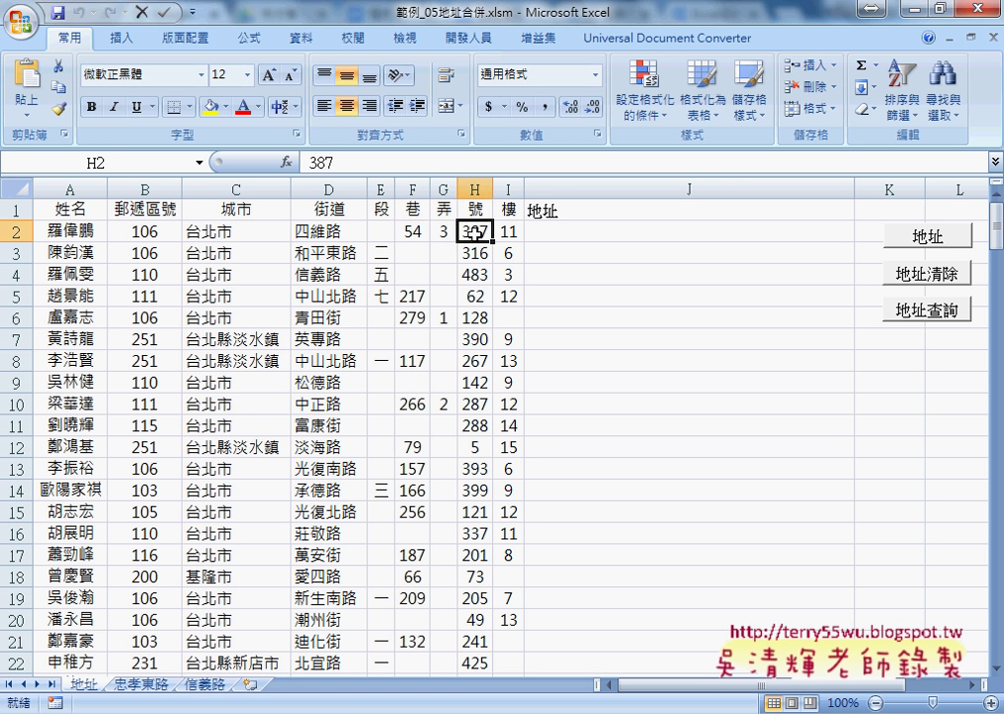
{"action": "left_click", "coordinate": [474, 210]}
{"action": "left_click", "coordinate": [509, 210]}
{"action": "left_click", "coordinate": [587, 237]}
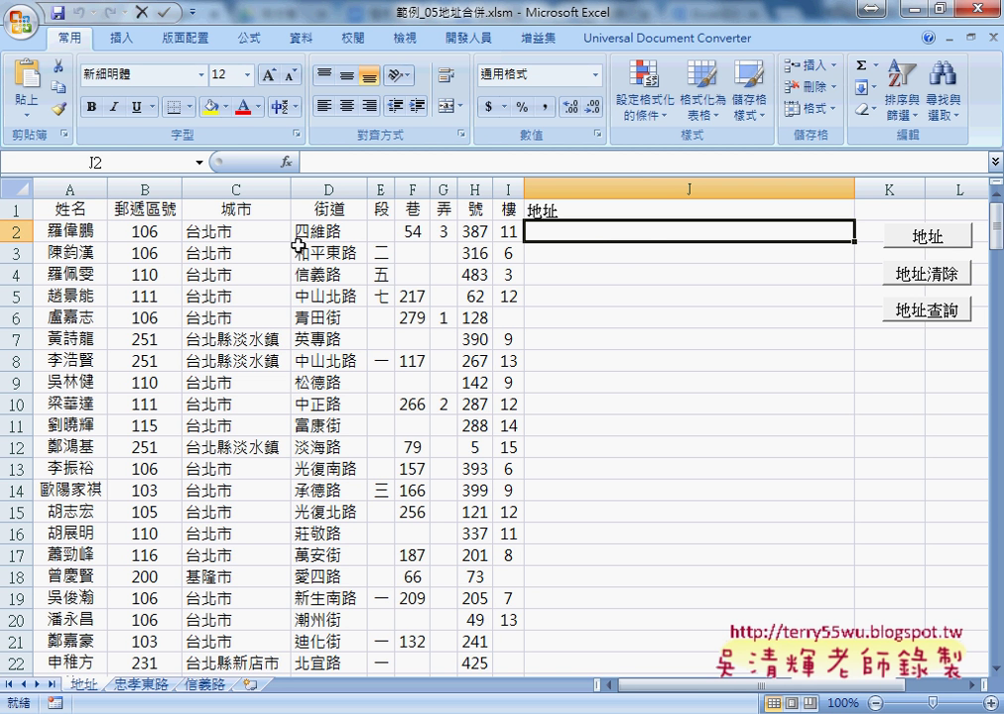
Step: Review row 2's address fields again, including the empty 段 value and the 巷 and 弄 columns
{"action": "left_click_drag", "start_coordinate": [146, 233], "coordinate": [511, 232]}
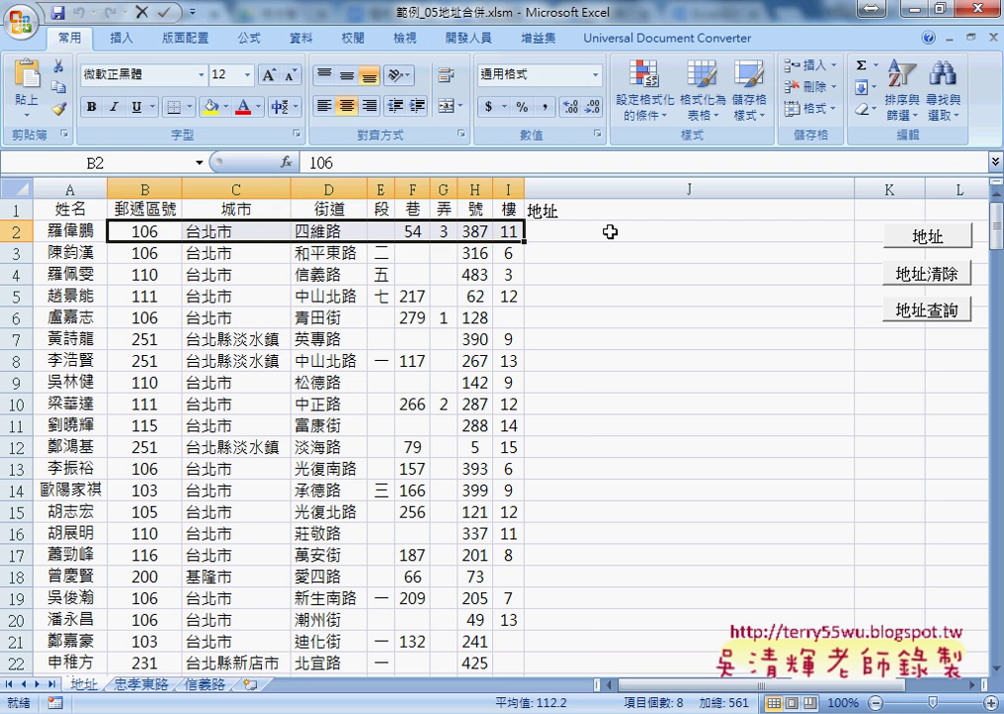
{"action": "left_click", "coordinate": [609, 231]}
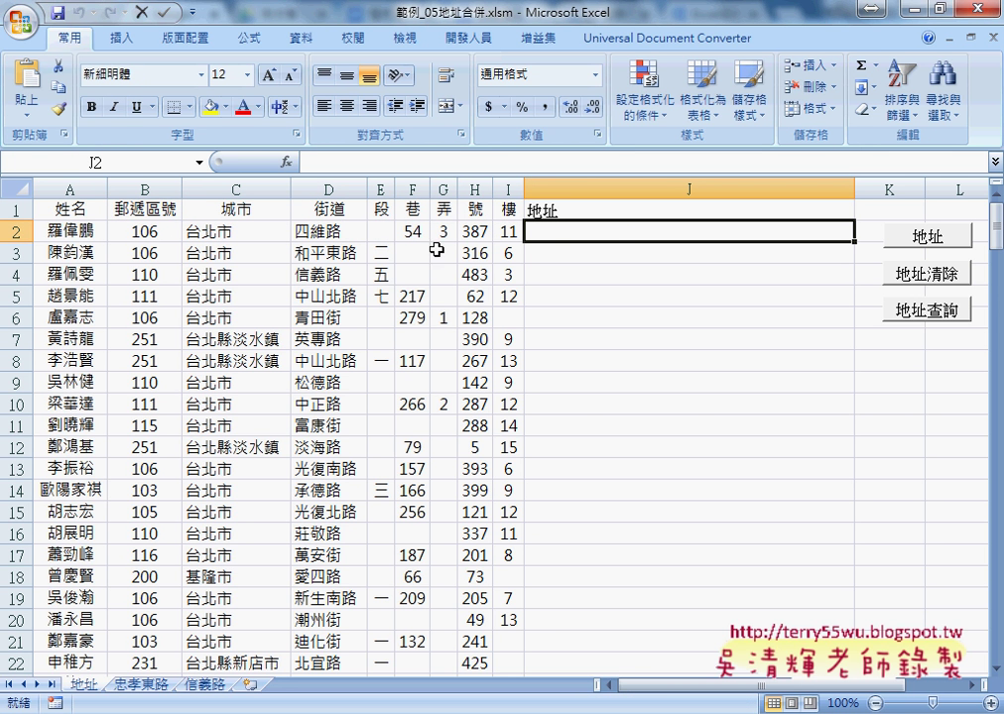
{"action": "left_click", "coordinate": [381, 233]}
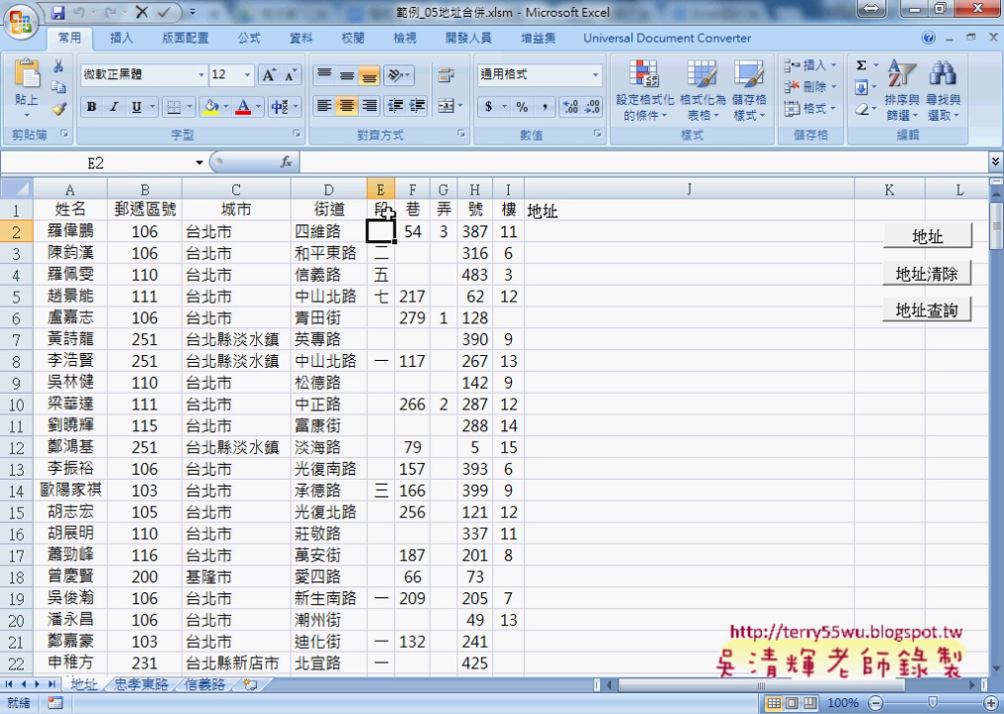
{"action": "key", "text": "Up"}
{"action": "left_click", "coordinate": [413, 233]}
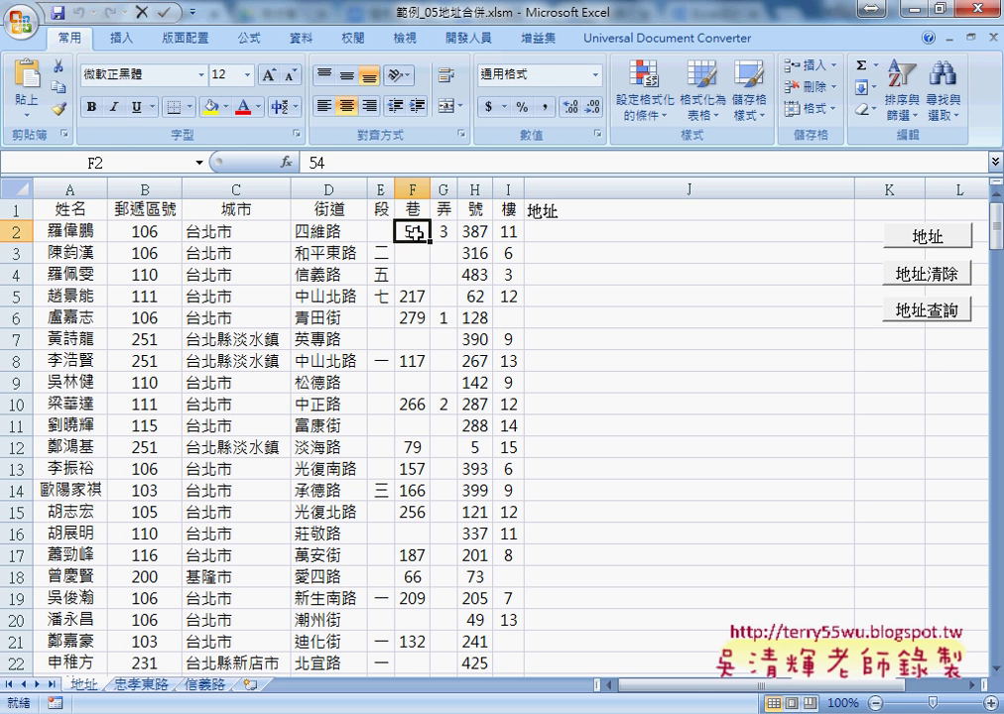
{"action": "left_click", "coordinate": [413, 210]}
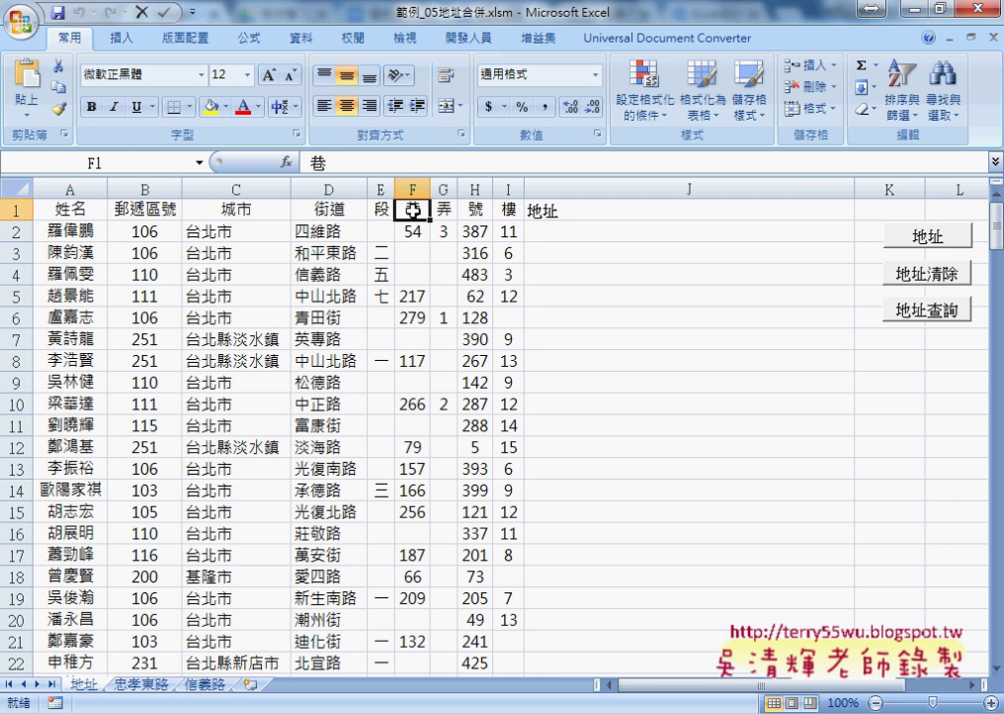
{"action": "left_click", "coordinate": [443, 231]}
{"action": "left_click", "coordinate": [443, 210]}
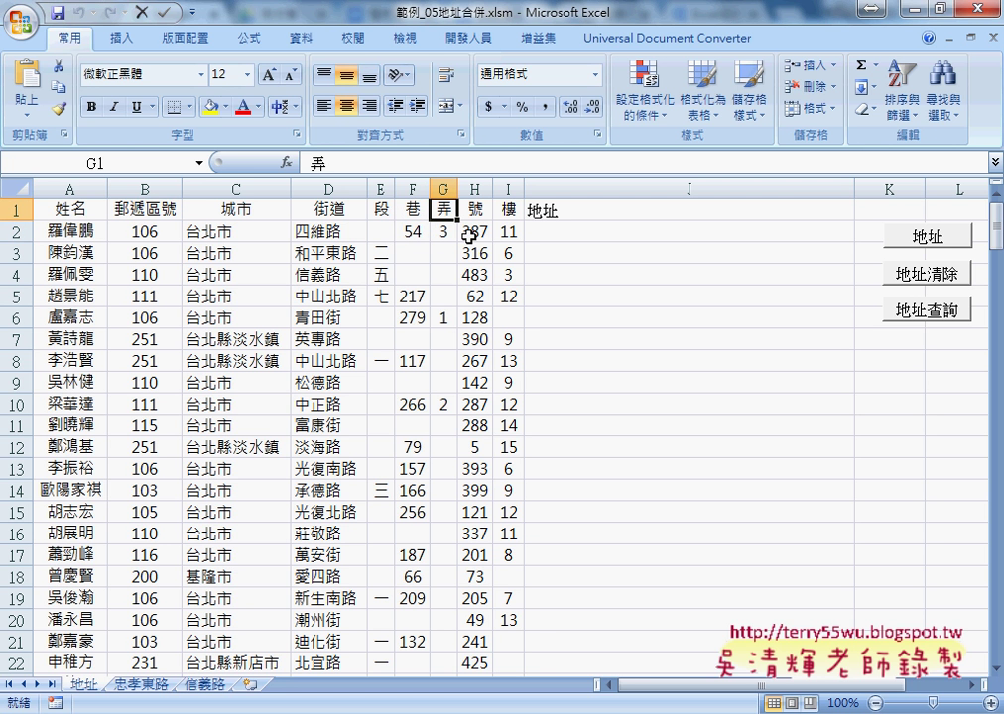
Step: Fill column J with combined addresses, clear them again, and select J2
{"action": "left_click", "coordinate": [930, 239]}
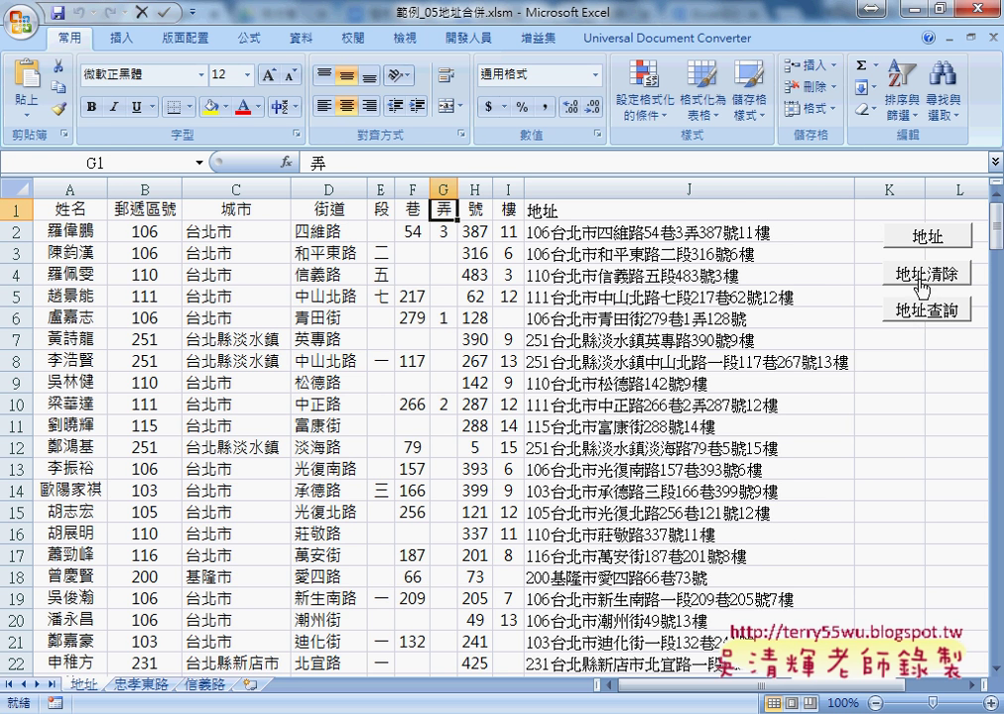
{"action": "left_click", "coordinate": [927, 275]}
{"action": "left_click", "coordinate": [655, 238]}
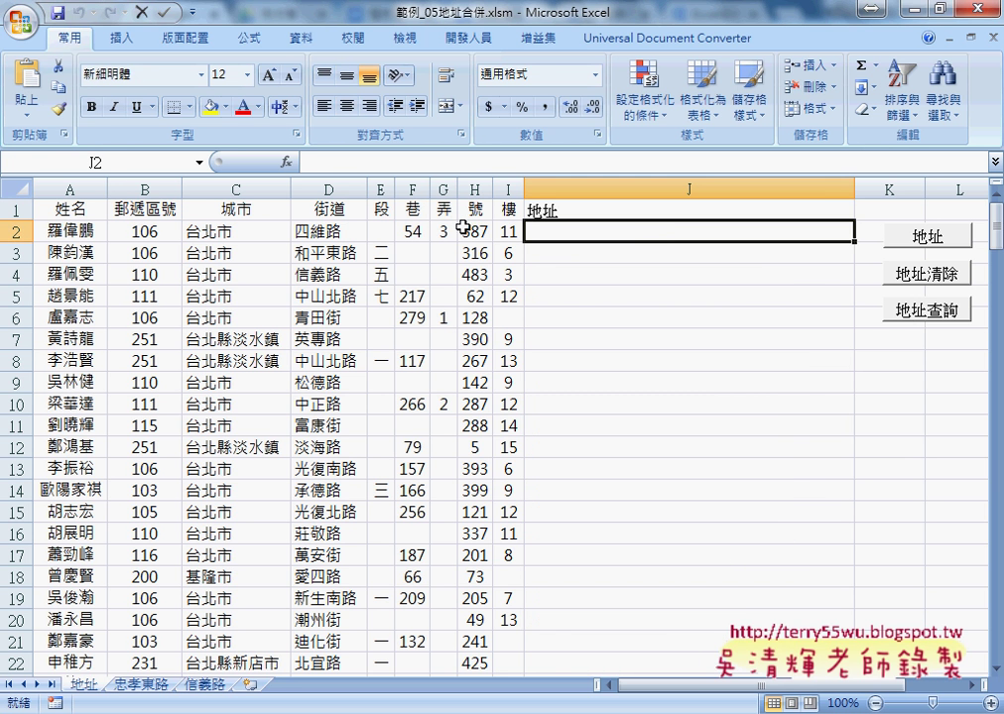
Step: Insert the user-defined function 地址函數 into J2
{"action": "left_click", "coordinate": [287, 162]}
{"action": "left_click", "coordinate": [617, 422]}
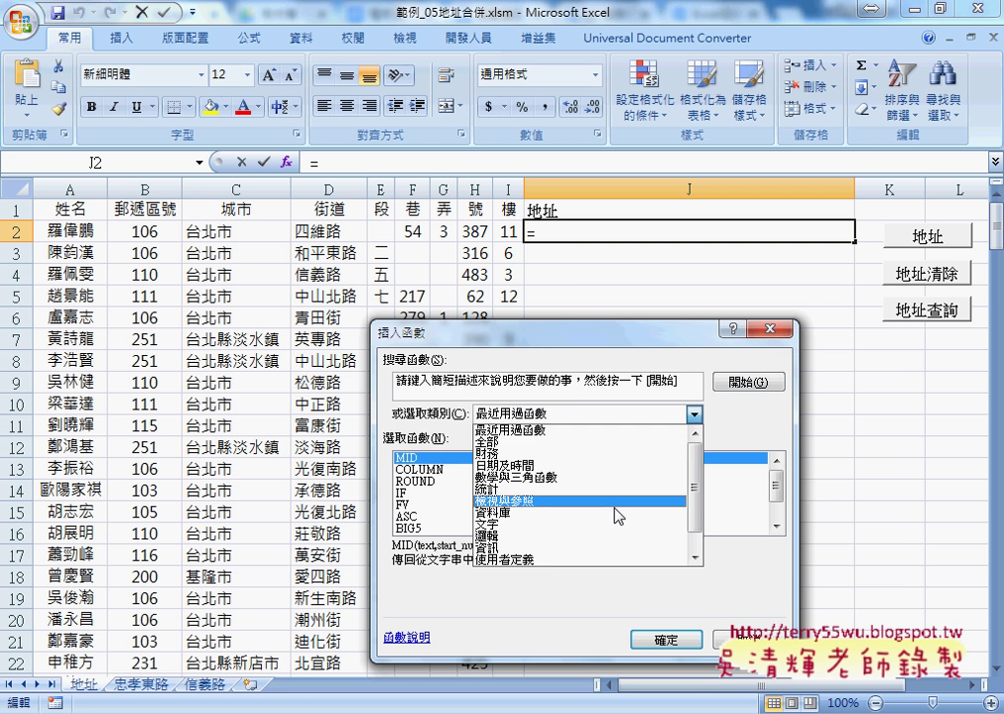
{"action": "left_click", "coordinate": [600, 573]}
{"action": "left_click", "coordinate": [598, 414]}
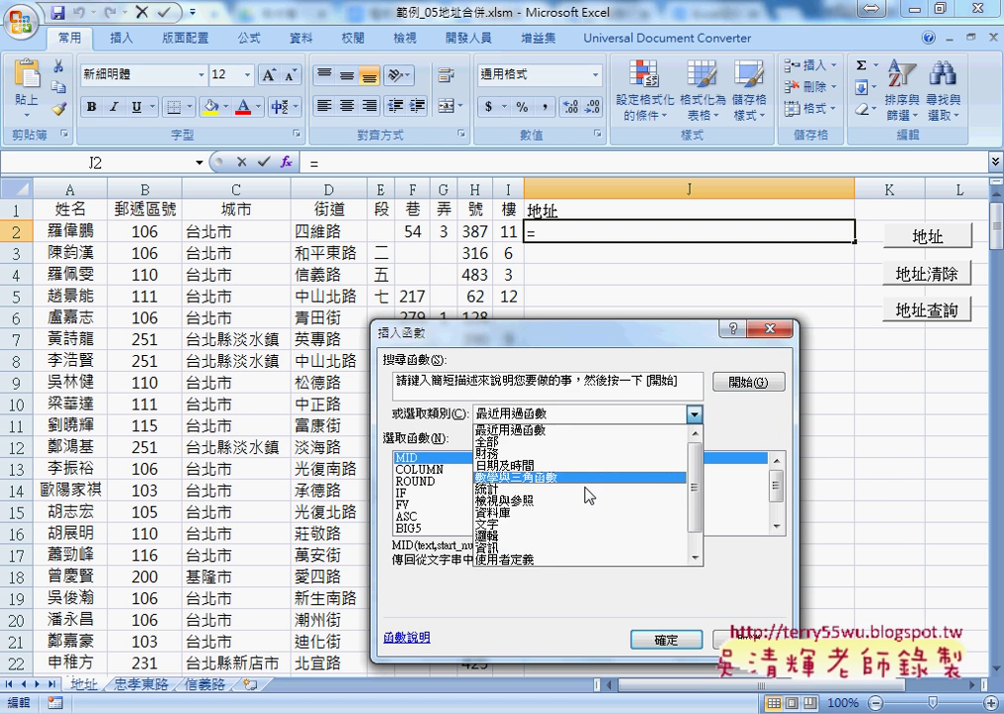
{"action": "left_click", "coordinate": [587, 556]}
{"action": "left_click_drag", "start_coordinate": [593, 337], "coordinate": [696, 331]}
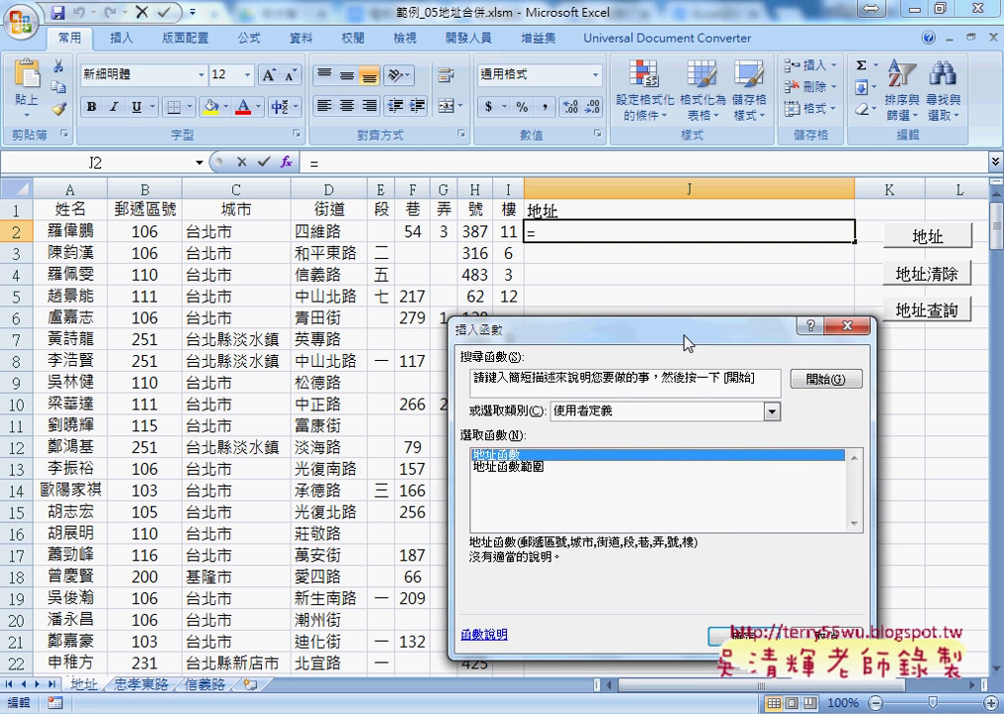
{"action": "left_click", "coordinate": [539, 461]}
{"action": "left_click", "coordinate": [539, 451]}
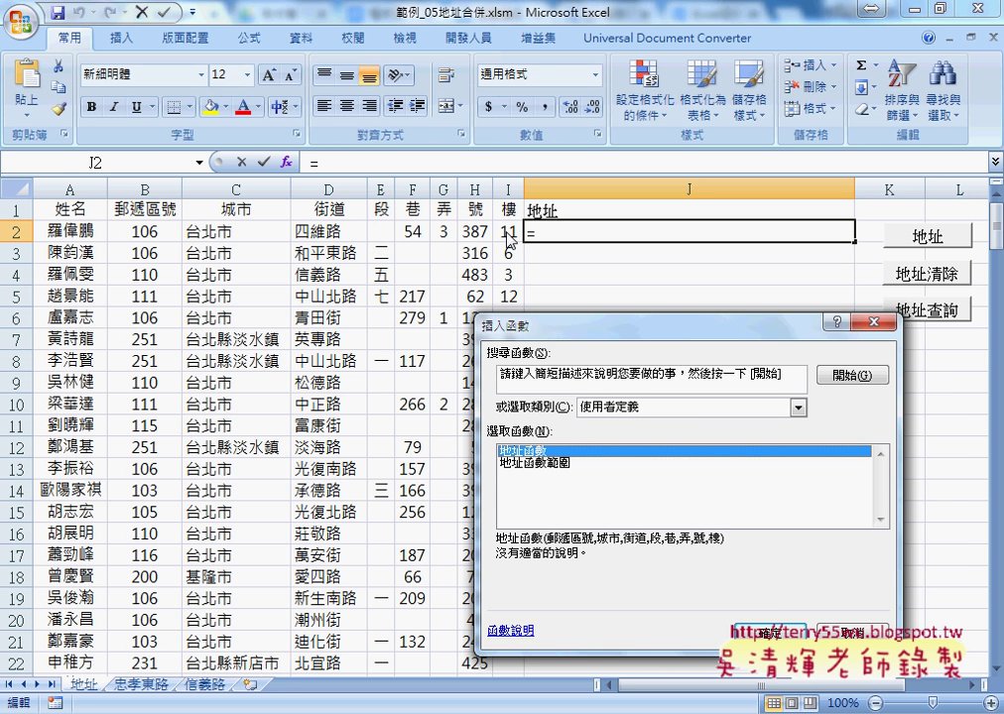
{"action": "left_click", "coordinate": [769, 632]}
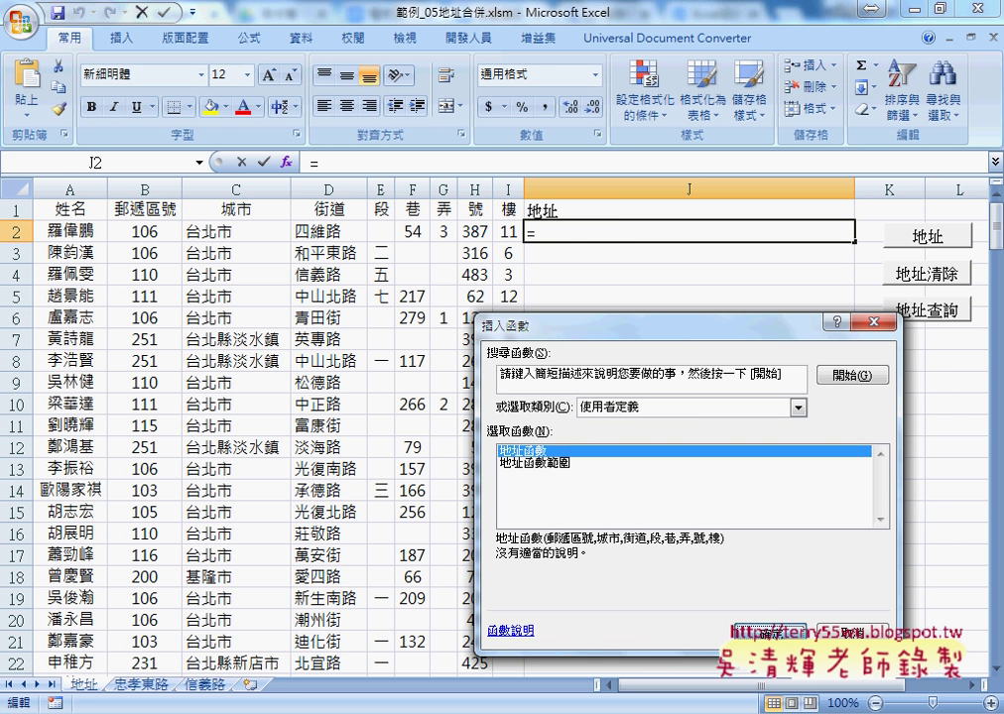
Step: Set the first 地址函數 arguments to B2, C2, D2, E2 and F2
{"action": "left_click", "coordinate": [139, 231]}
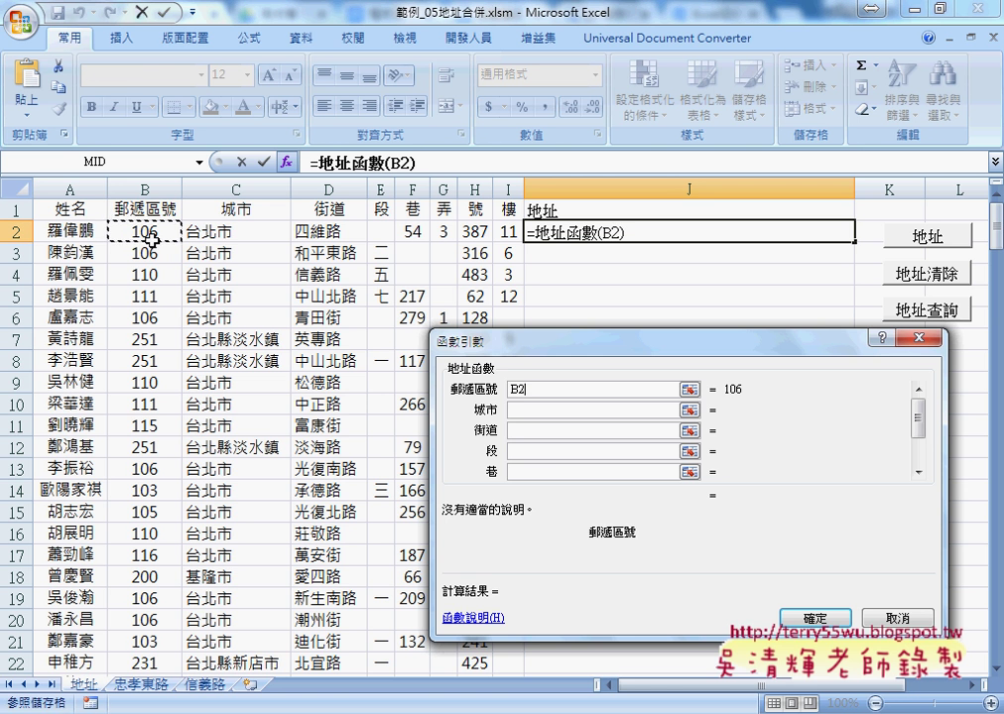
{"action": "left_click", "coordinate": [517, 411]}
{"action": "left_click", "coordinate": [208, 232]}
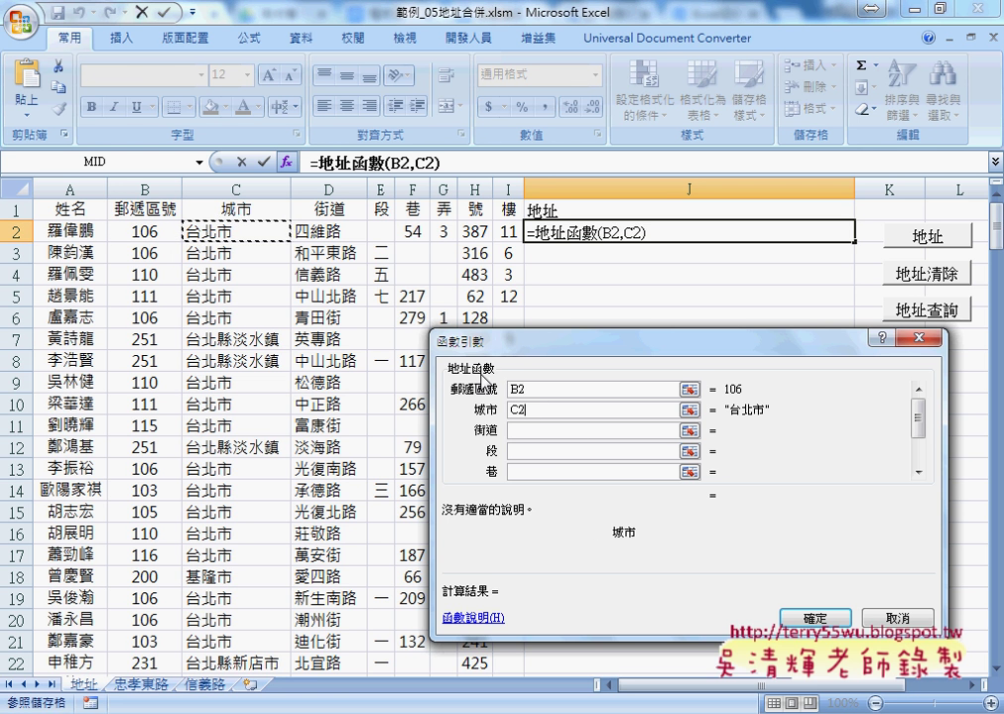
{"action": "left_click", "coordinate": [554, 430]}
{"action": "left_click", "coordinate": [354, 231]}
{"action": "left_click", "coordinate": [551, 452]}
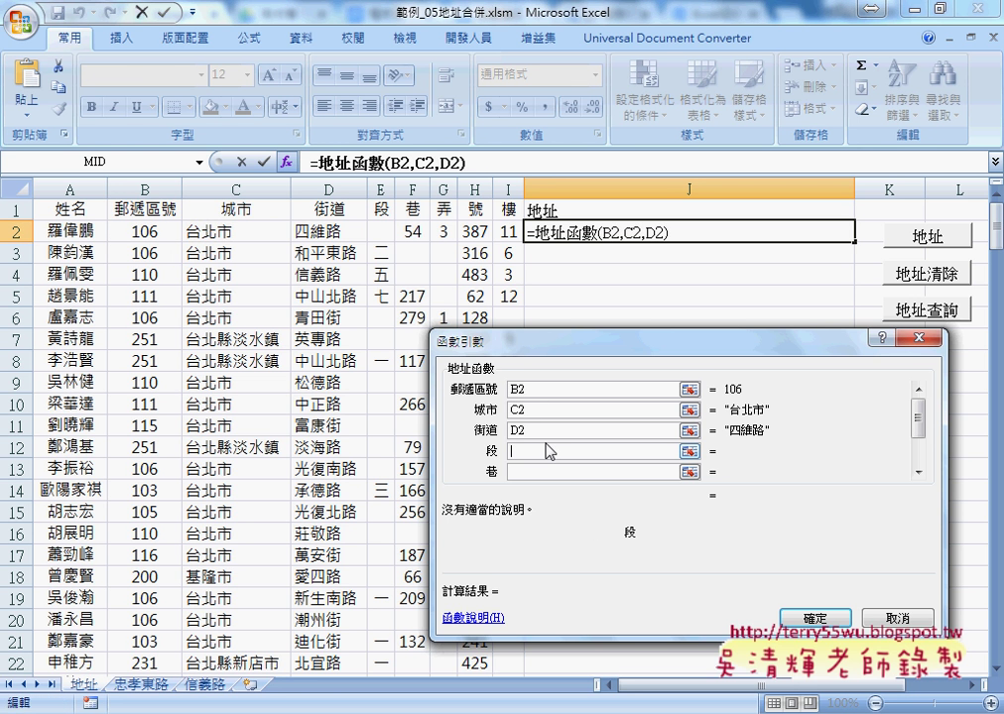
{"action": "left_click", "coordinate": [382, 232]}
{"action": "key", "text": "Tab"}
{"action": "left_click", "coordinate": [410, 231]}
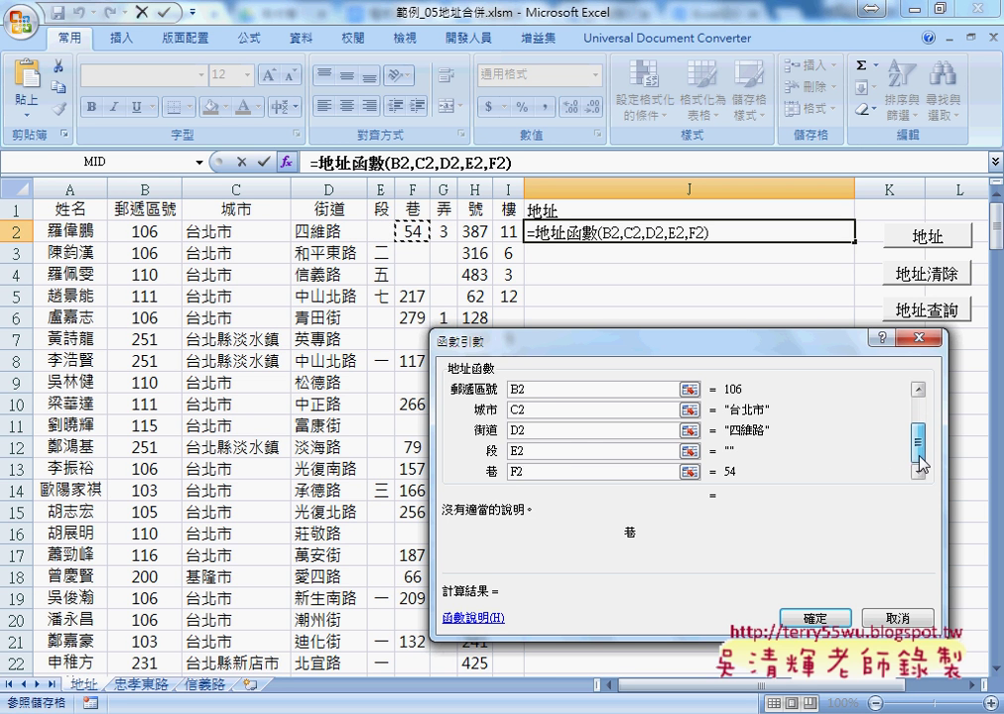
Step: Add G2, H2 and I2 as the remaining arguments, confirm, then delete J2's formula
{"action": "key", "text": "Tab"}
{"action": "key", "text": "Tab"}
{"action": "key", "text": "Tab"}
{"action": "left_click", "coordinate": [543, 430]}
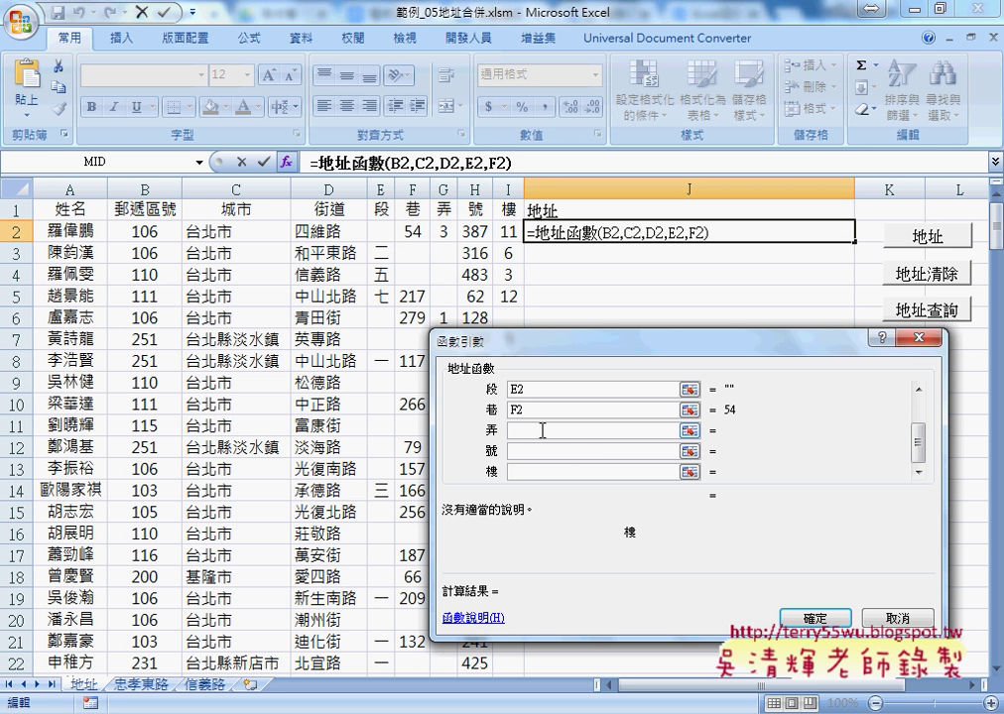
{"action": "left_click", "coordinate": [443, 232]}
{"action": "left_click", "coordinate": [549, 451]}
{"action": "left_click", "coordinate": [476, 231]}
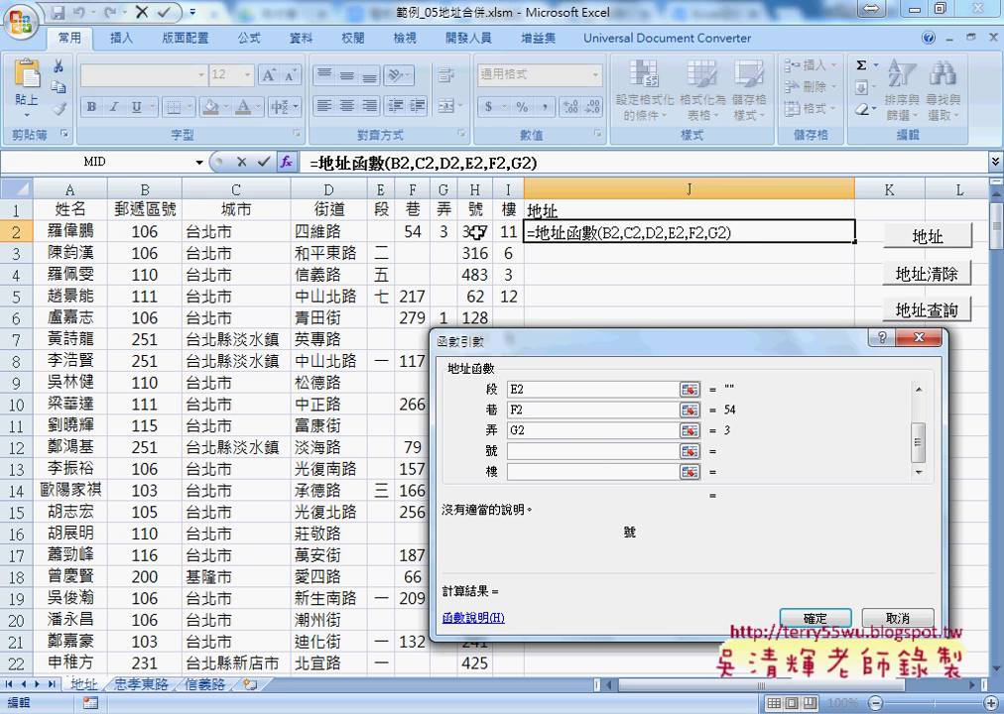
{"action": "key", "text": "Tab"}
{"action": "left_click", "coordinate": [508, 233]}
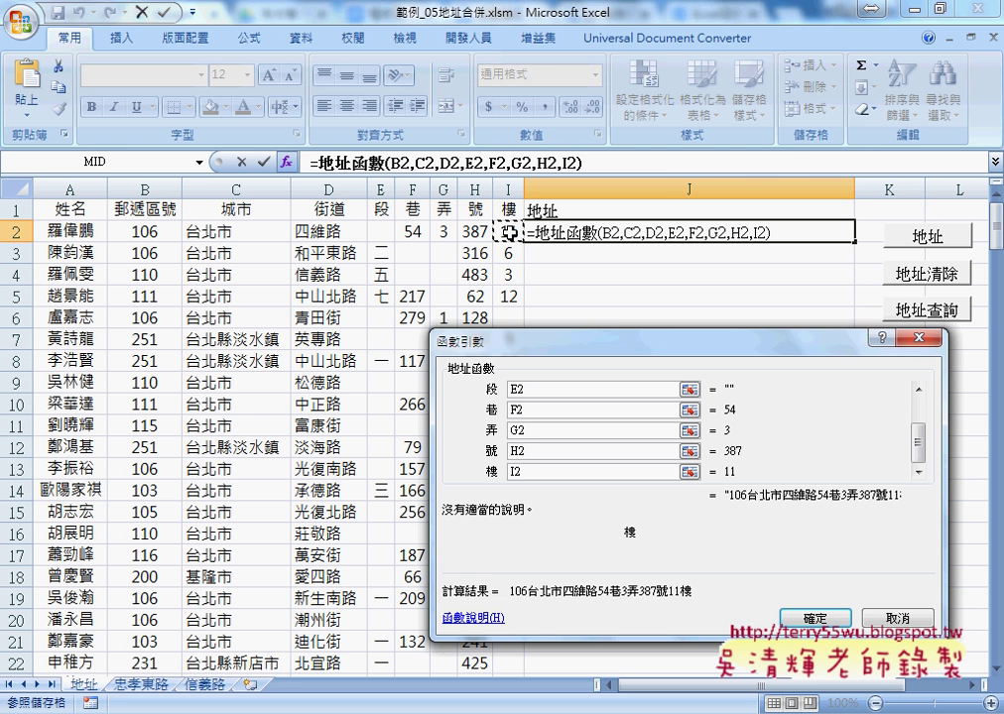
{"action": "left_click", "coordinate": [815, 617]}
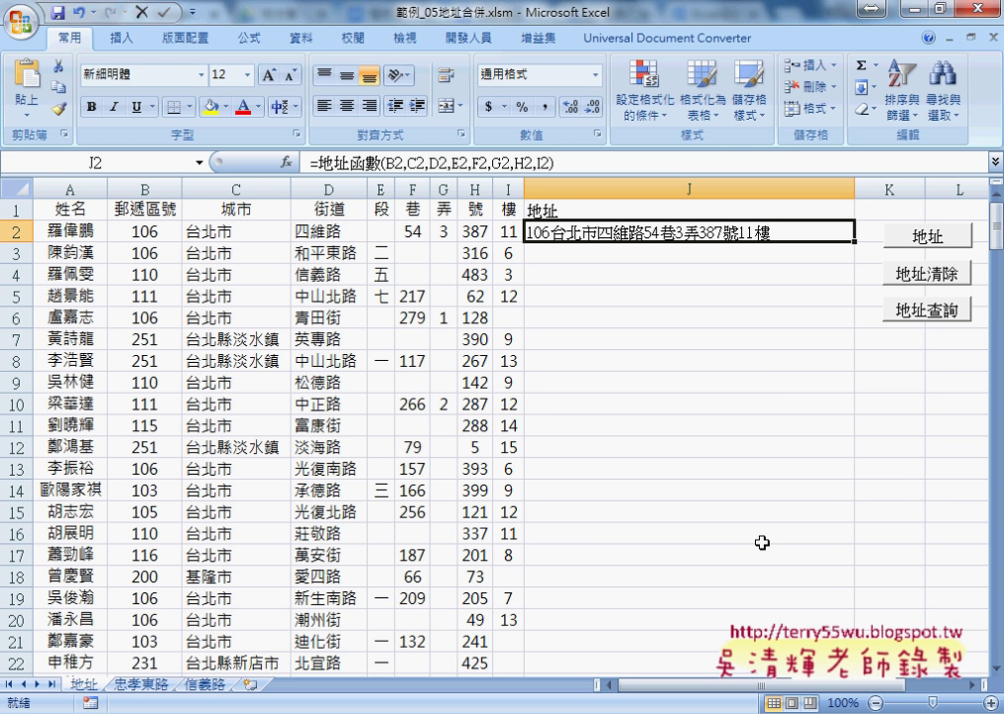
{"action": "key", "text": "Delete"}
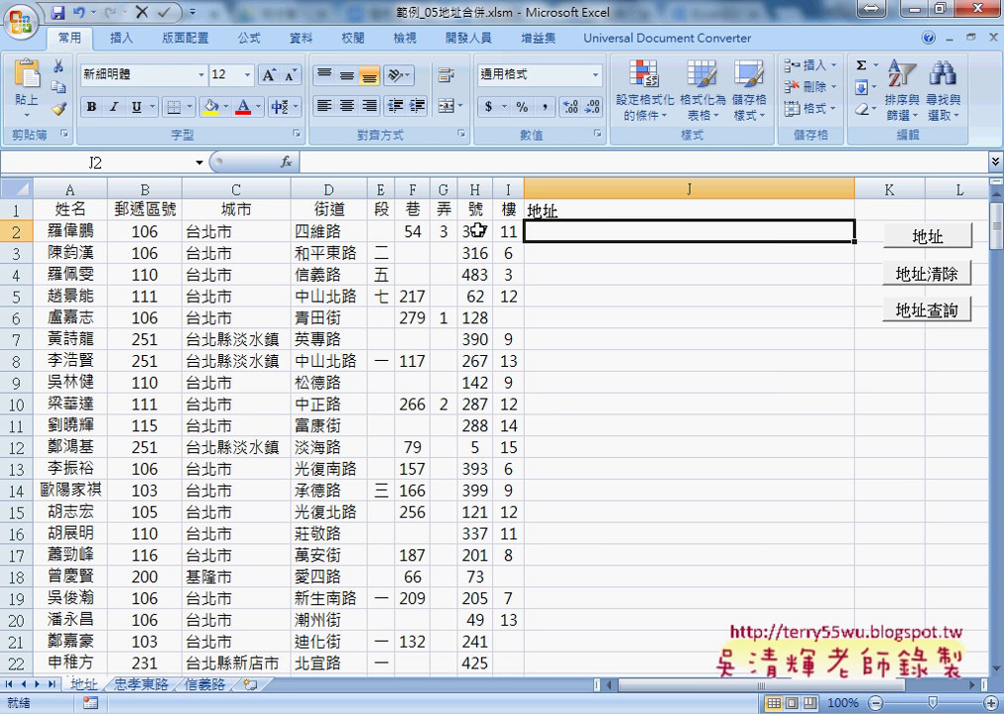
Step: Enter =地址函數範圍(B2:I2) in J2, using B2:I2 as the 地址範圍 argument
{"action": "left_click", "coordinate": [286, 162]}
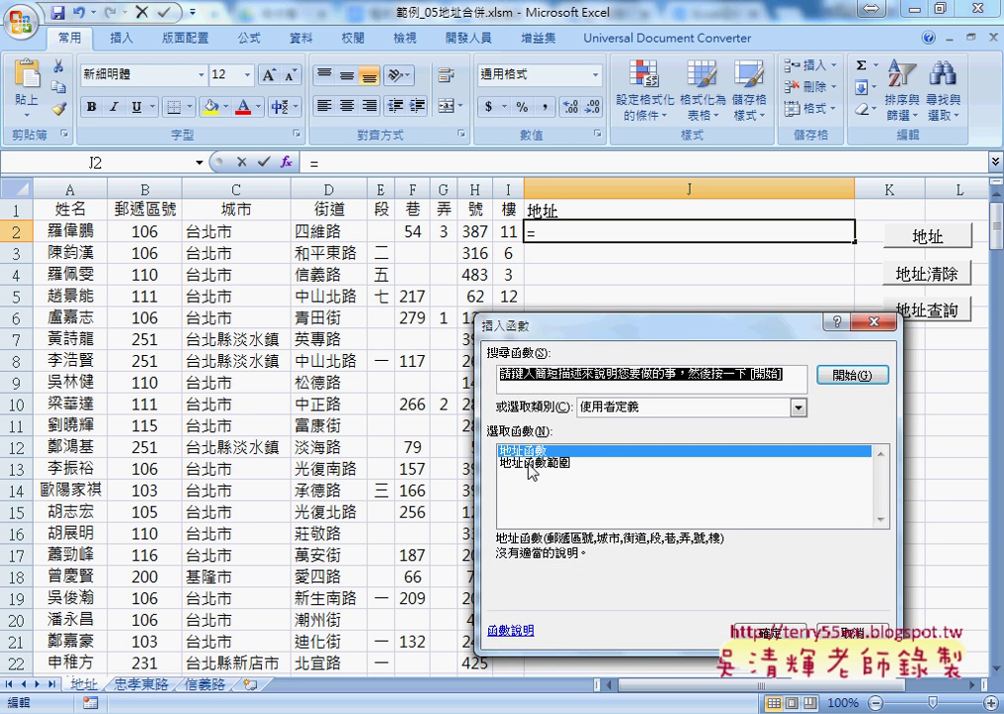
{"action": "left_click", "coordinate": [541, 462]}
{"action": "left_click", "coordinate": [754, 630]}
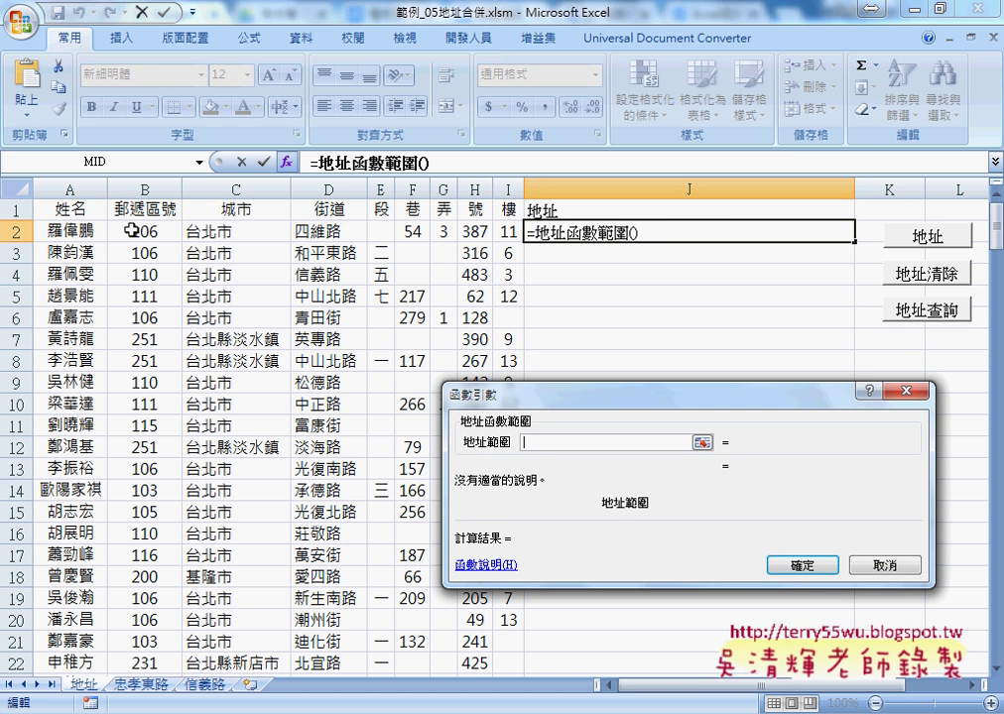
{"action": "left_click_drag", "start_coordinate": [124, 232], "coordinate": [508, 234]}
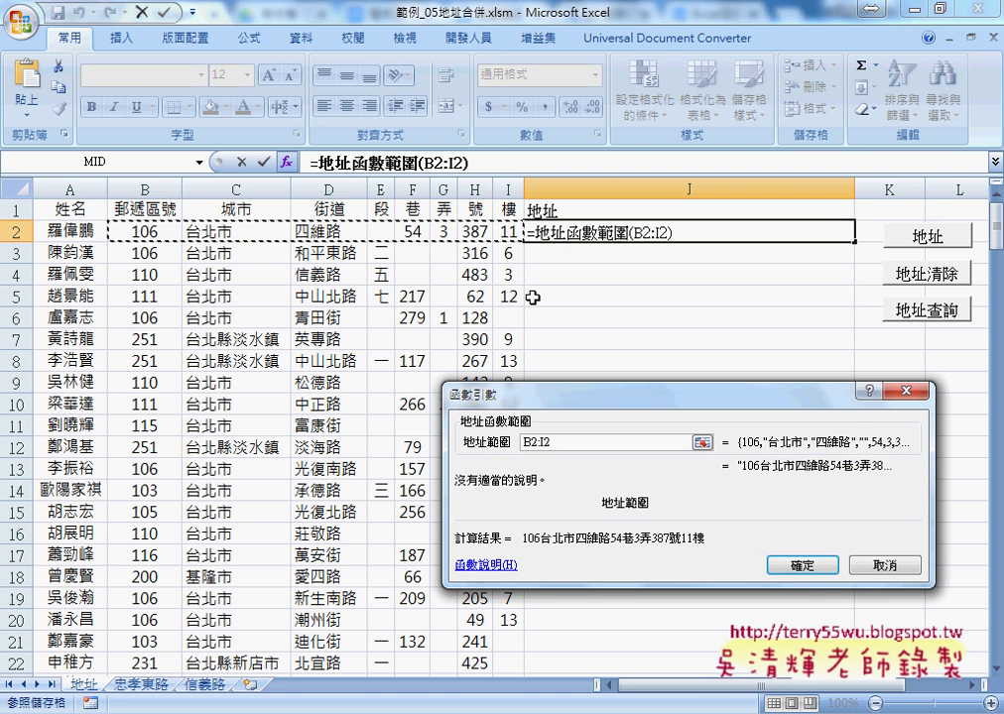
{"action": "left_click", "coordinate": [803, 565]}
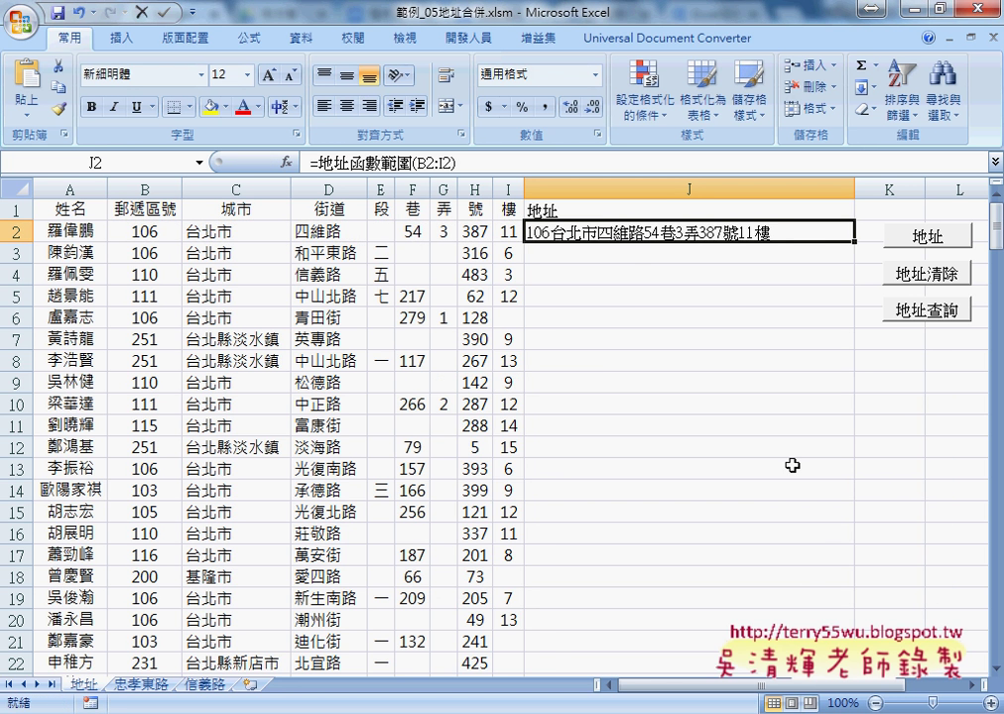
Step: Copy J2's address formula down all data rows of column J, then delete the results
{"action": "double_click", "coordinate": [855, 241]}
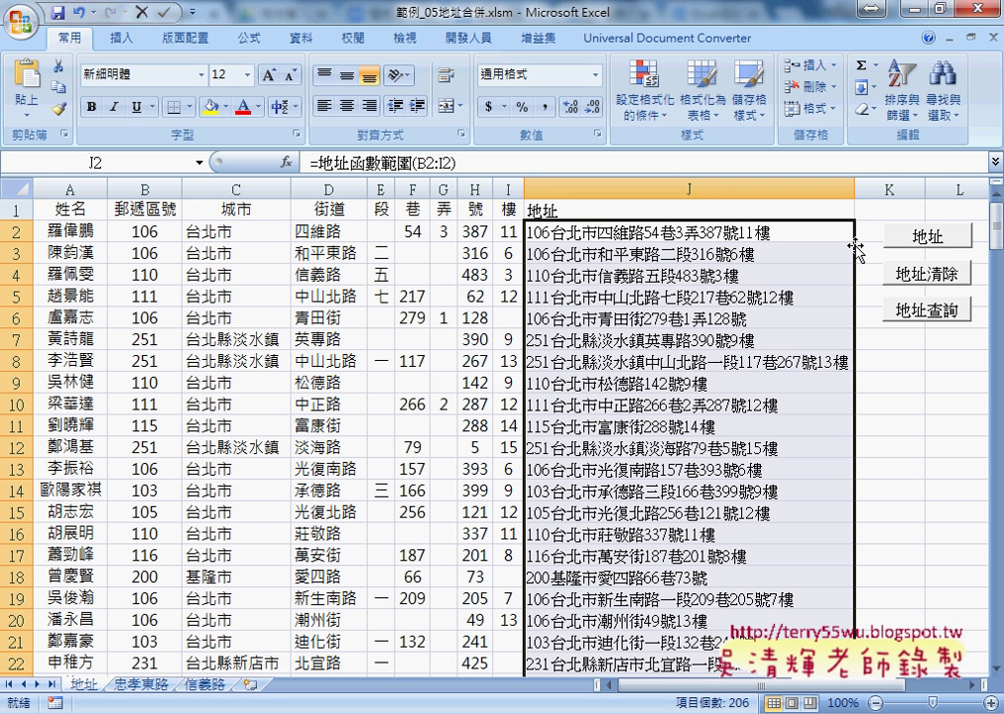
{"action": "key", "text": "Delete"}
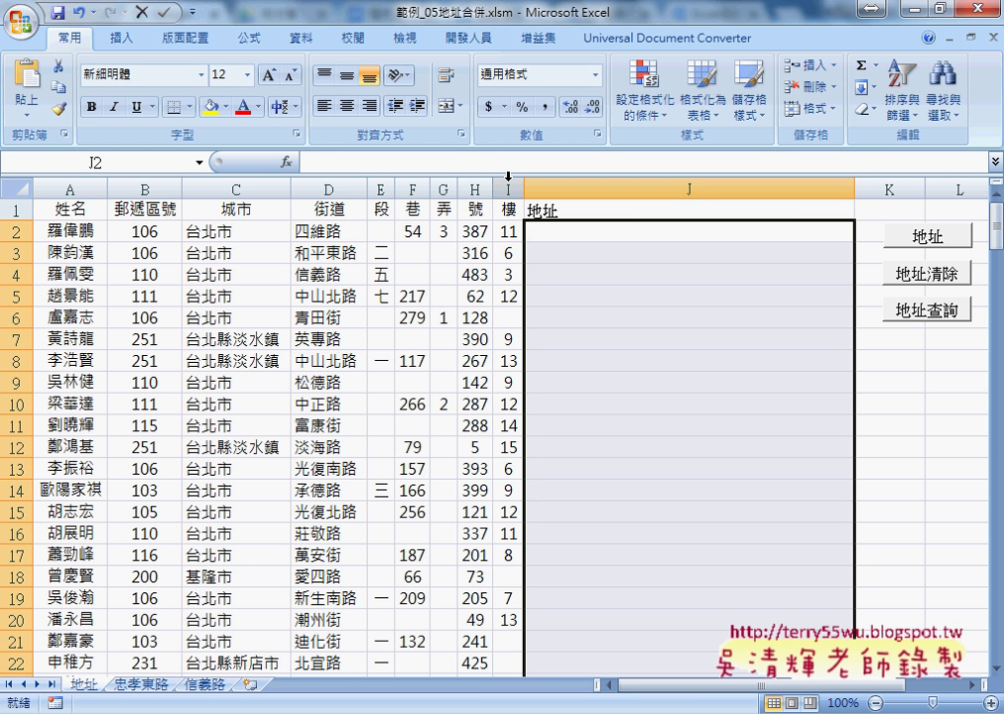
{"action": "left_click_drag", "start_coordinate": [144, 189], "coordinate": [328, 184]}
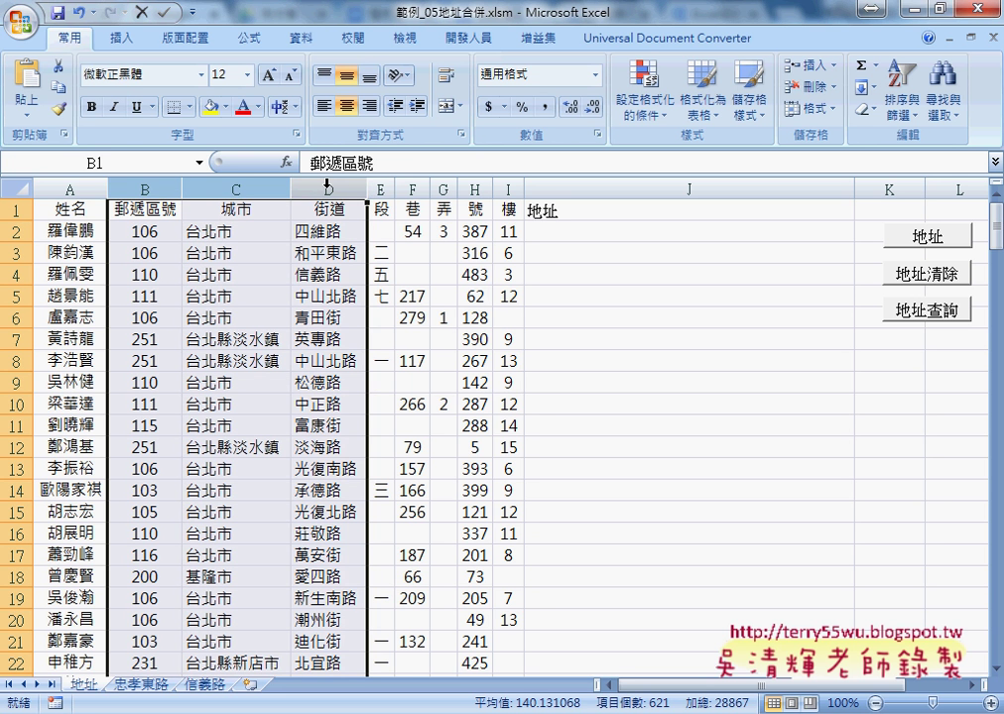
{"action": "left_click", "coordinate": [480, 186]}
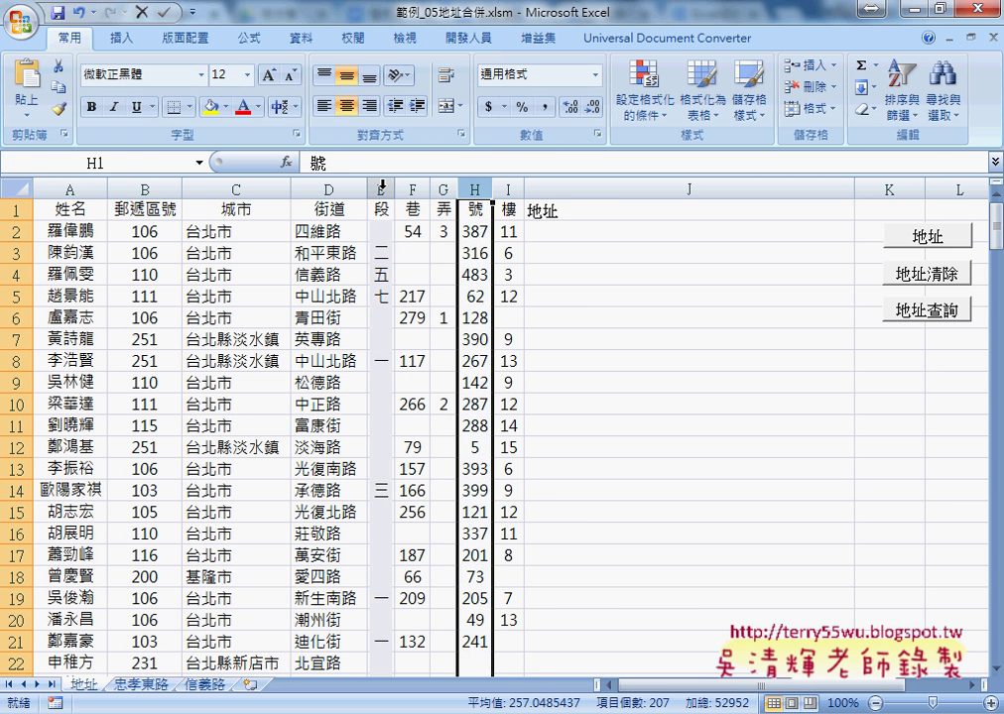
{"action": "left_click_drag", "start_coordinate": [381, 188], "coordinate": [434, 187]}
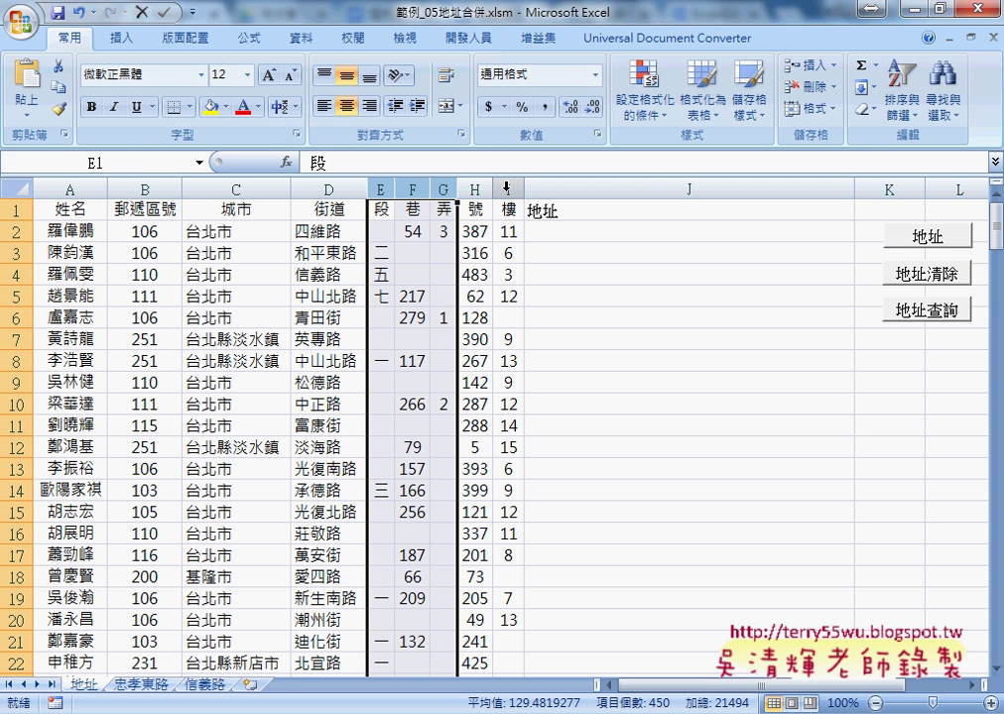
{"action": "left_click", "coordinate": [395, 233]}
{"action": "left_click", "coordinate": [399, 217]}
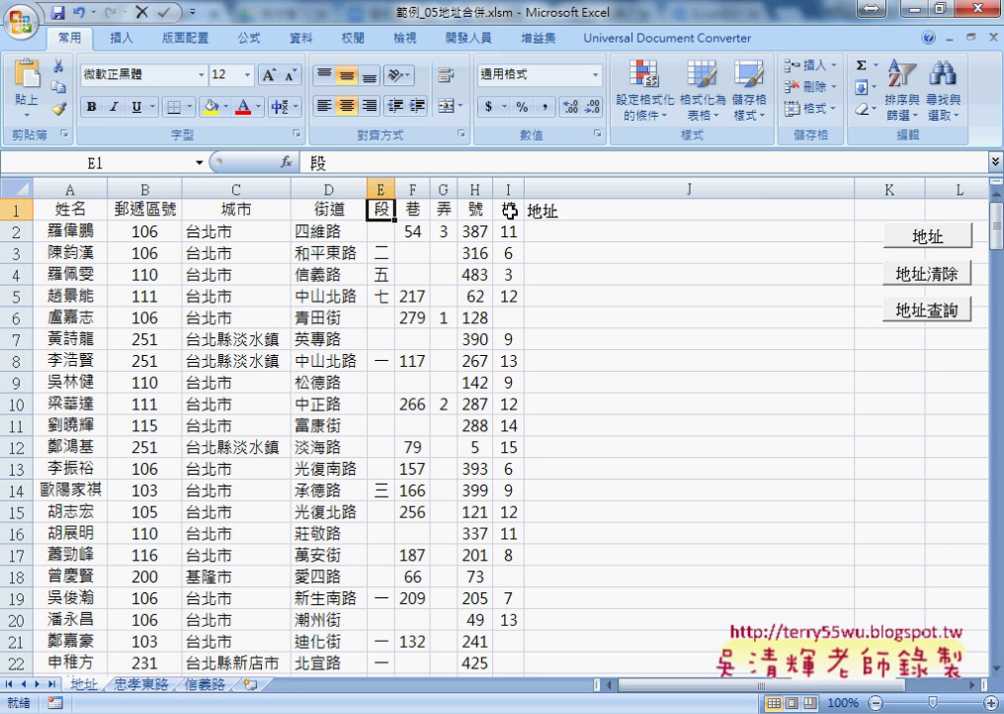
Step: Open the 地址 button's assigned macro for editing via 指定巨集
{"action": "left_click", "coordinate": [927, 240]}
{"action": "right_click", "coordinate": [928, 246]}
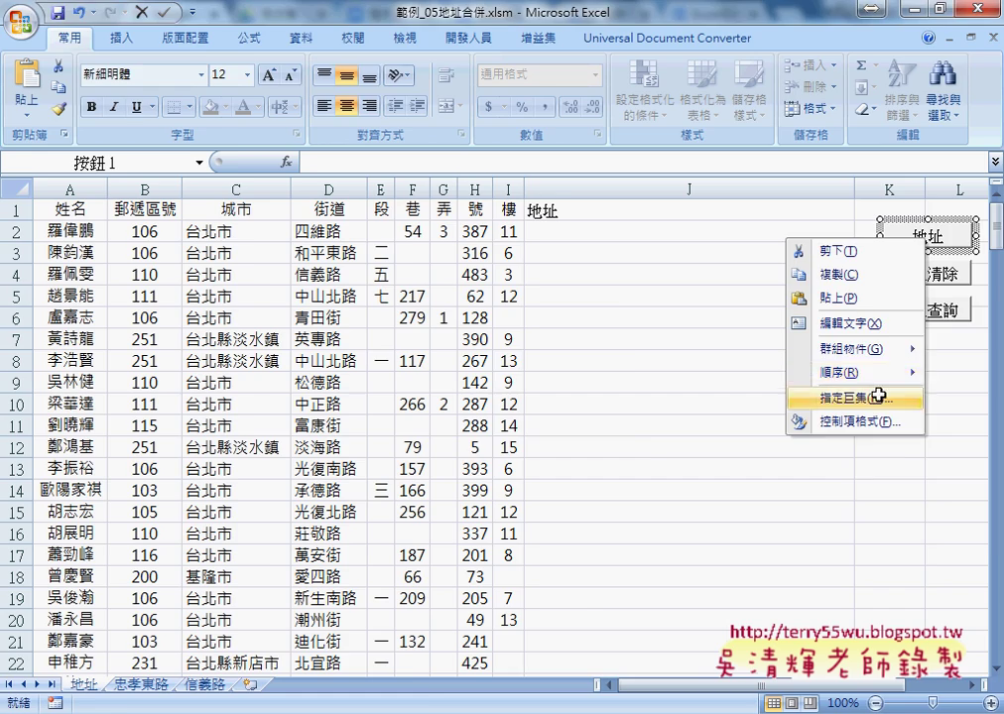
{"action": "left_click", "coordinate": [881, 459]}
{"action": "left_click", "coordinate": [894, 83]}
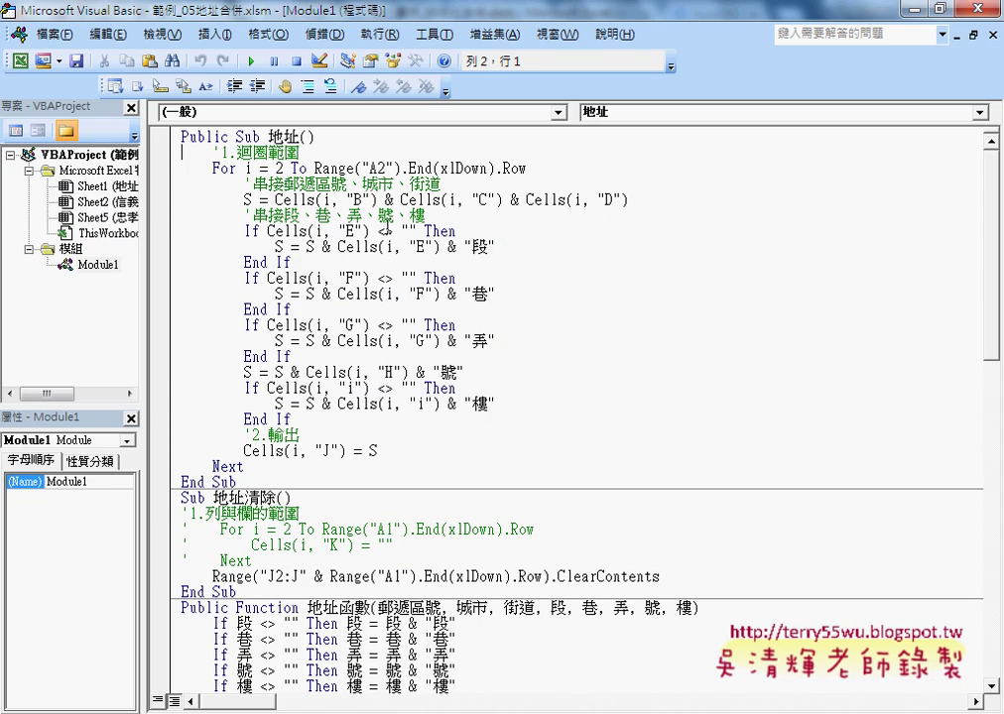
Step: Arrange the VBA window beside the sheet and highlight Range("A2").End(xlDown).Row in the loop
{"action": "double_click", "coordinate": [352, 22]}
{"action": "left_click_drag", "start_coordinate": [418, 220], "coordinate": [548, 84]}
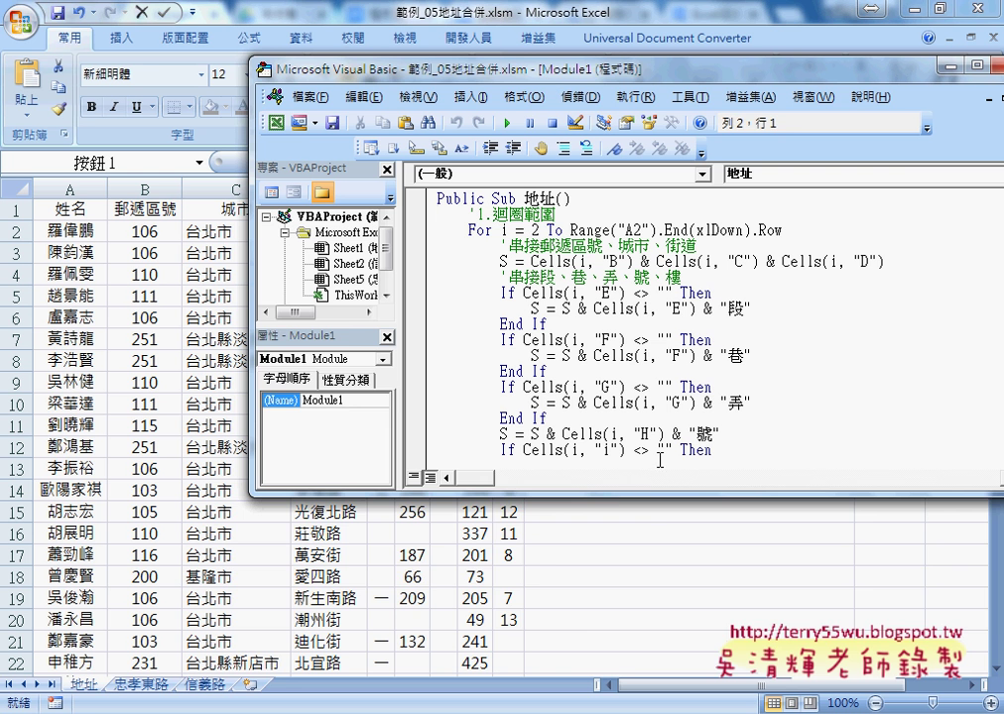
{"action": "left_click_drag", "start_coordinate": [653, 492], "coordinate": [659, 631]}
{"action": "left_click", "coordinate": [449, 230]}
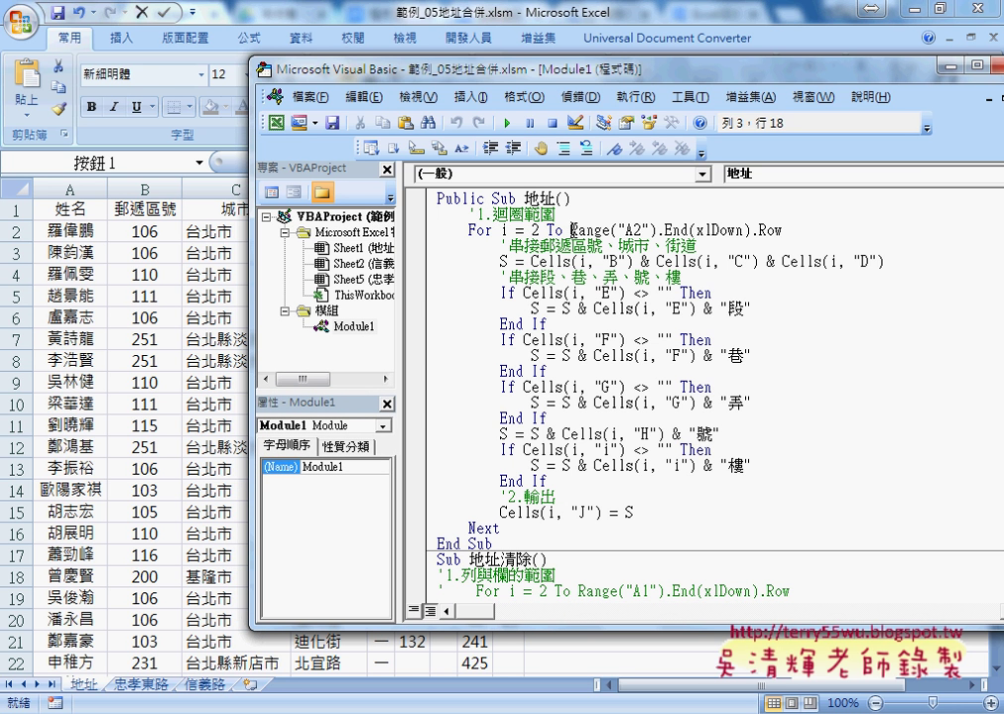
{"action": "left_click_drag", "start_coordinate": [571, 230], "coordinate": [783, 231]}
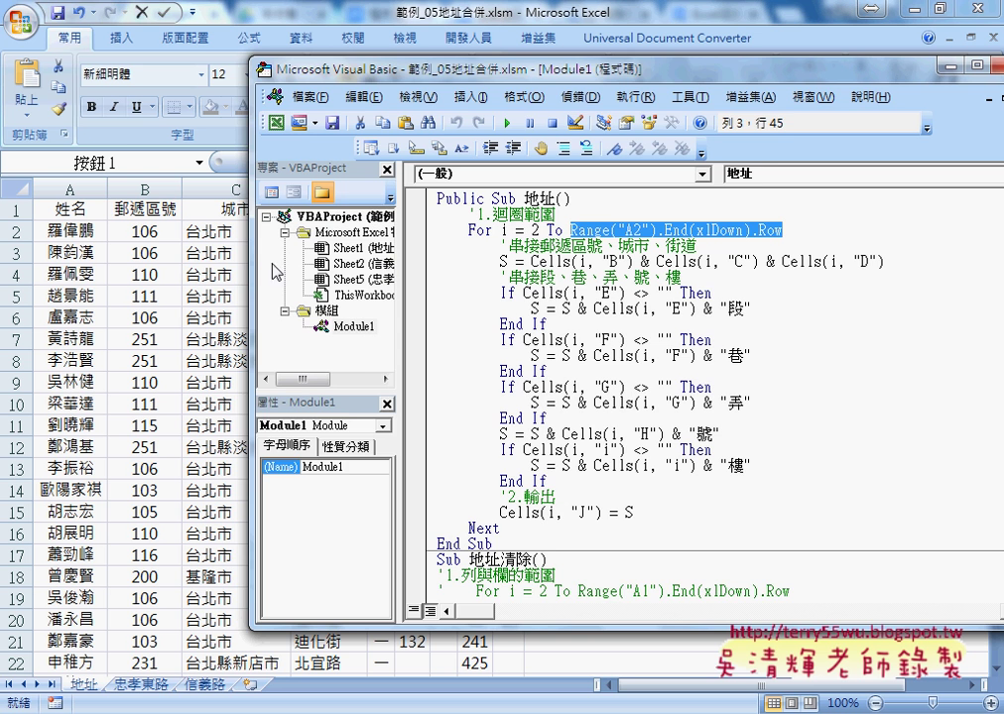
{"action": "left_click_drag", "start_coordinate": [254, 264], "coordinate": [372, 264]}
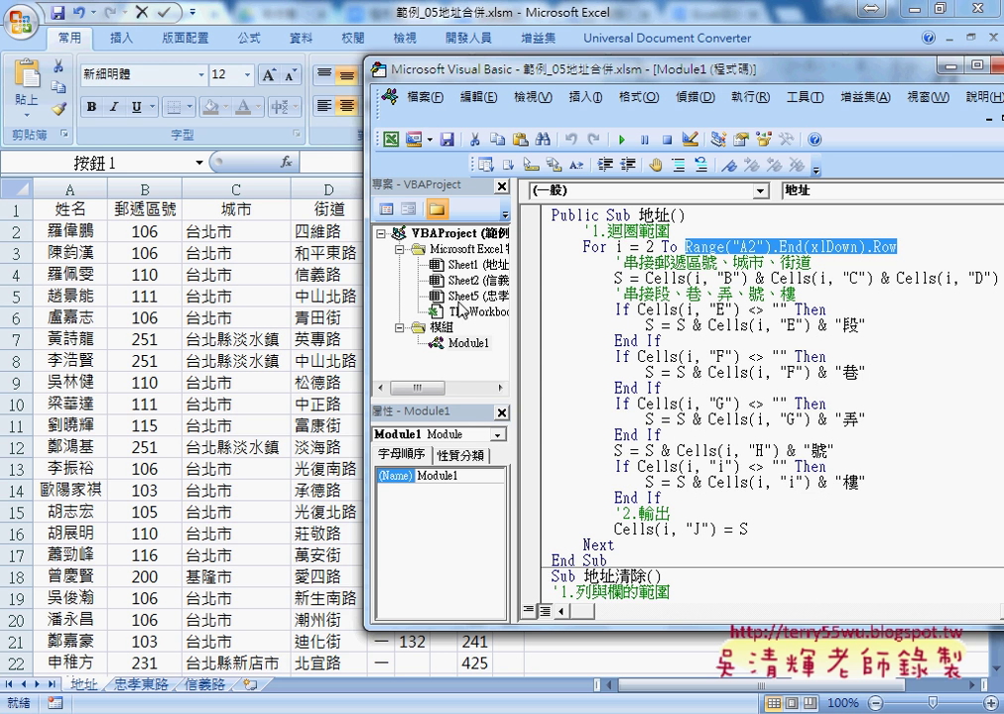
{"action": "left_click_drag", "start_coordinate": [511, 69], "coordinate": [434, 69]}
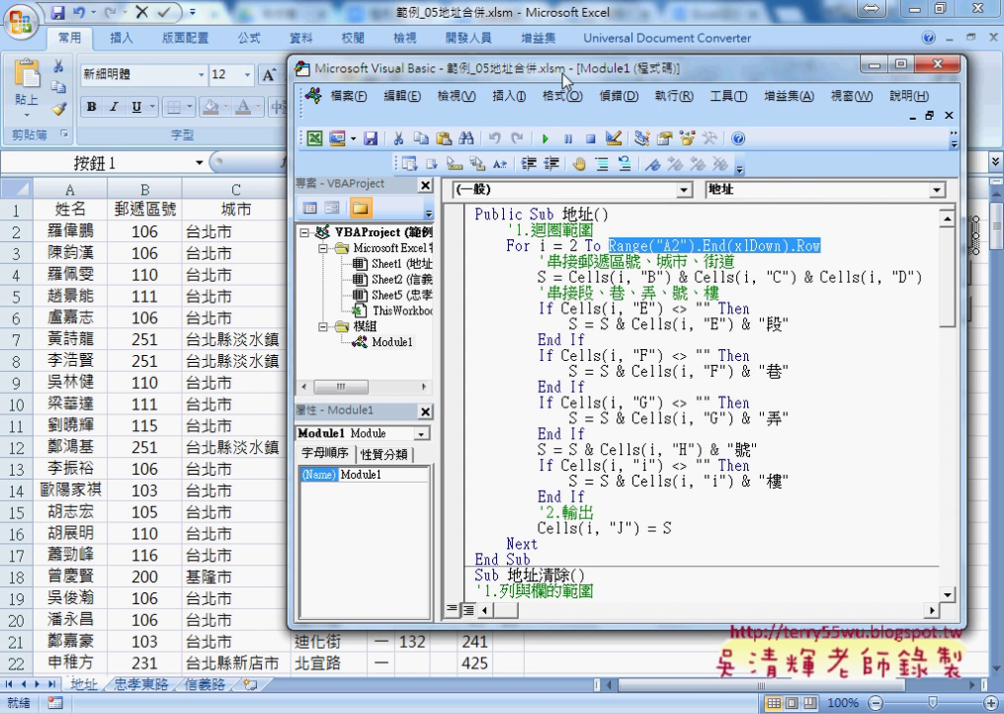
{"action": "left_click_drag", "start_coordinate": [563, 79], "coordinate": [548, 79]}
{"action": "left_click_drag", "start_coordinate": [907, 276], "coordinate": [541, 278]}
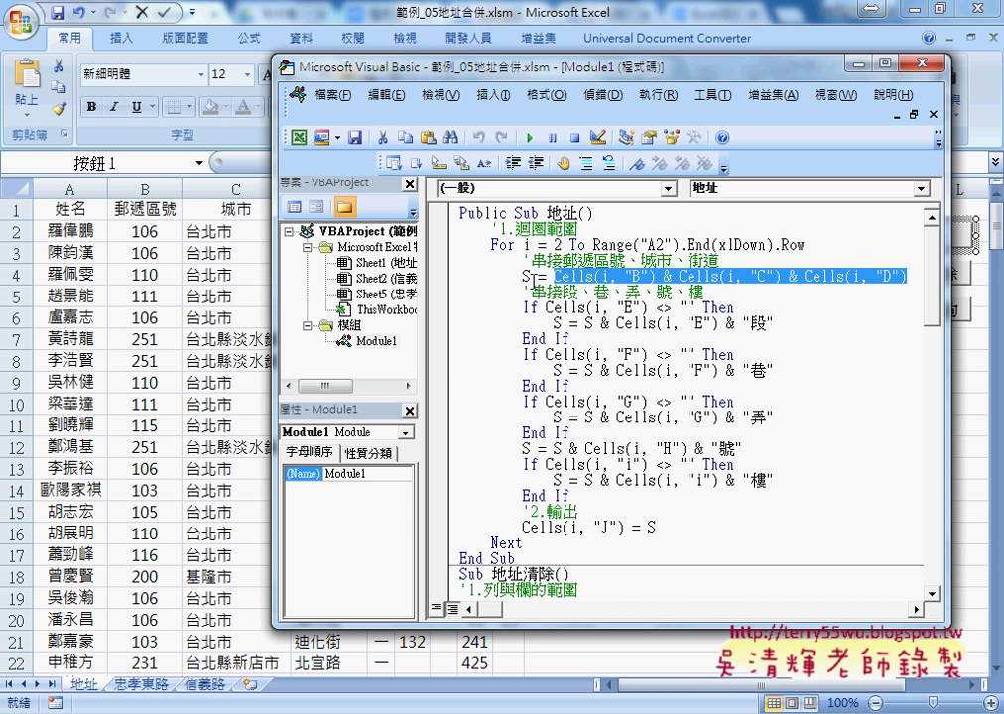
{"action": "left_click", "coordinate": [535, 278]}
{"action": "double_click", "coordinate": [526, 277]}
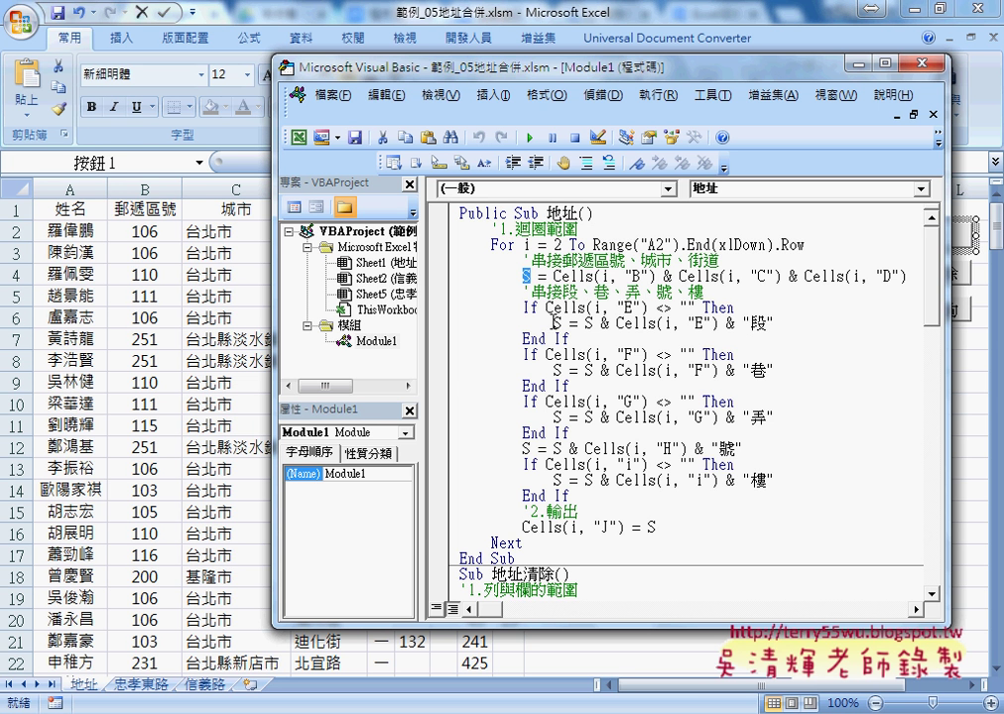
{"action": "left_click_drag", "start_coordinate": [545, 307], "coordinate": [696, 309]}
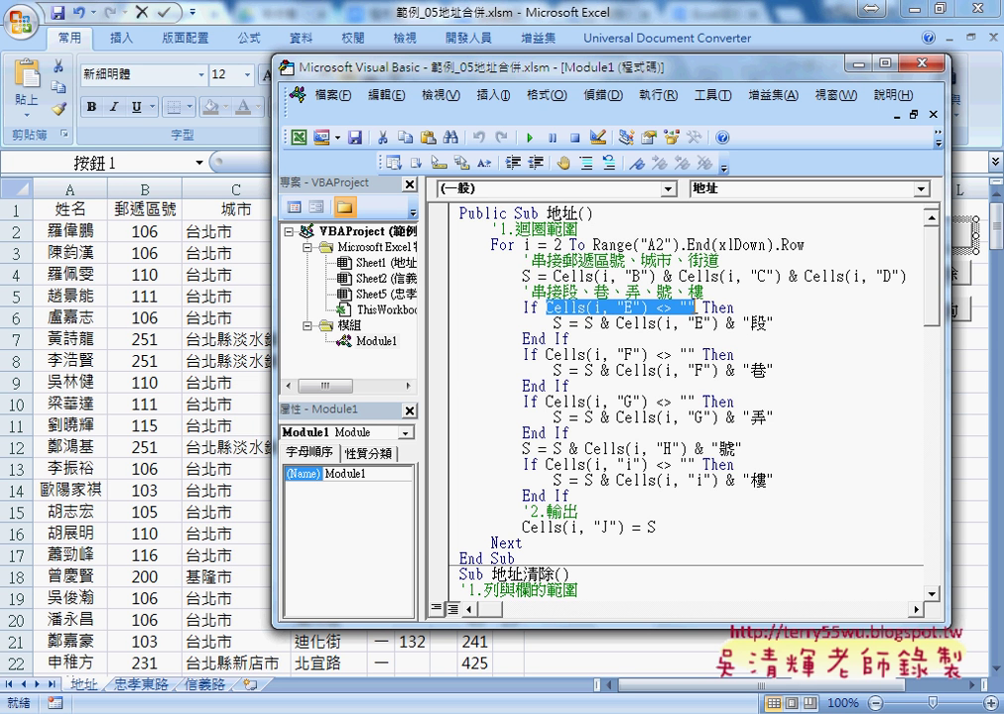
{"action": "left_click_drag", "start_coordinate": [606, 55], "coordinate": [606, 245]}
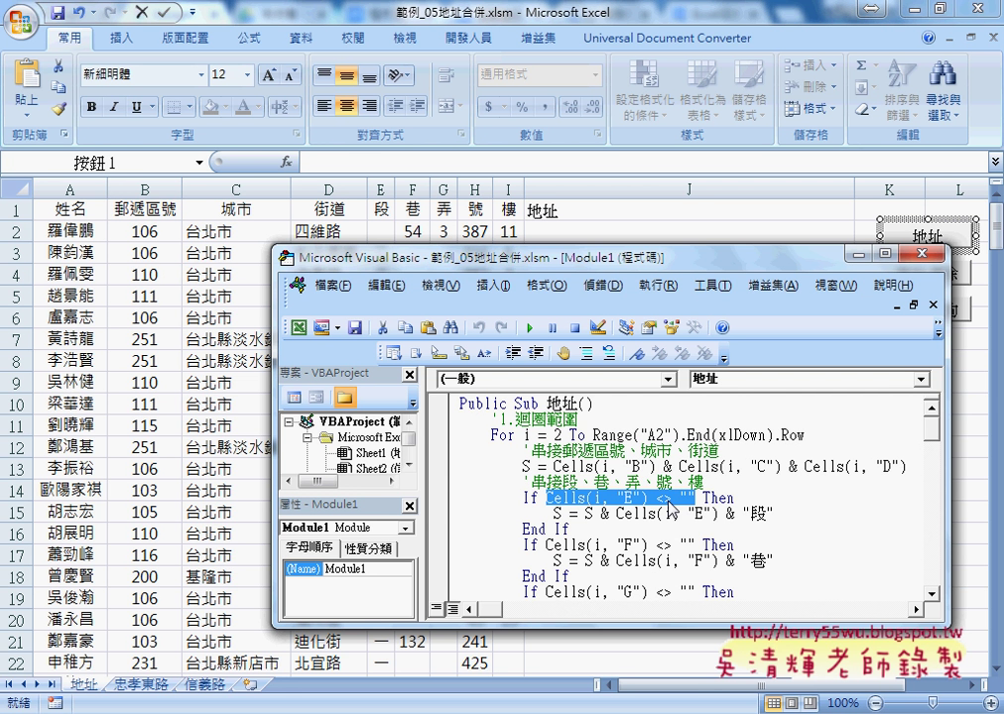
{"action": "left_click", "coordinate": [616, 517]}
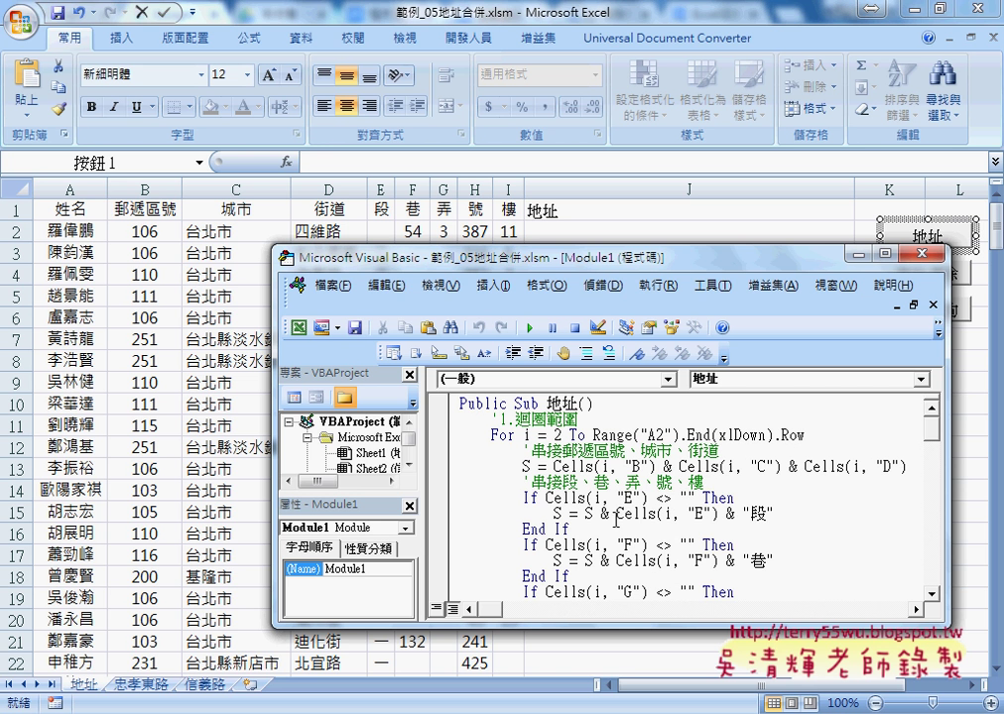
{"action": "left_click_drag", "start_coordinate": [616, 517], "coordinate": [773, 513]}
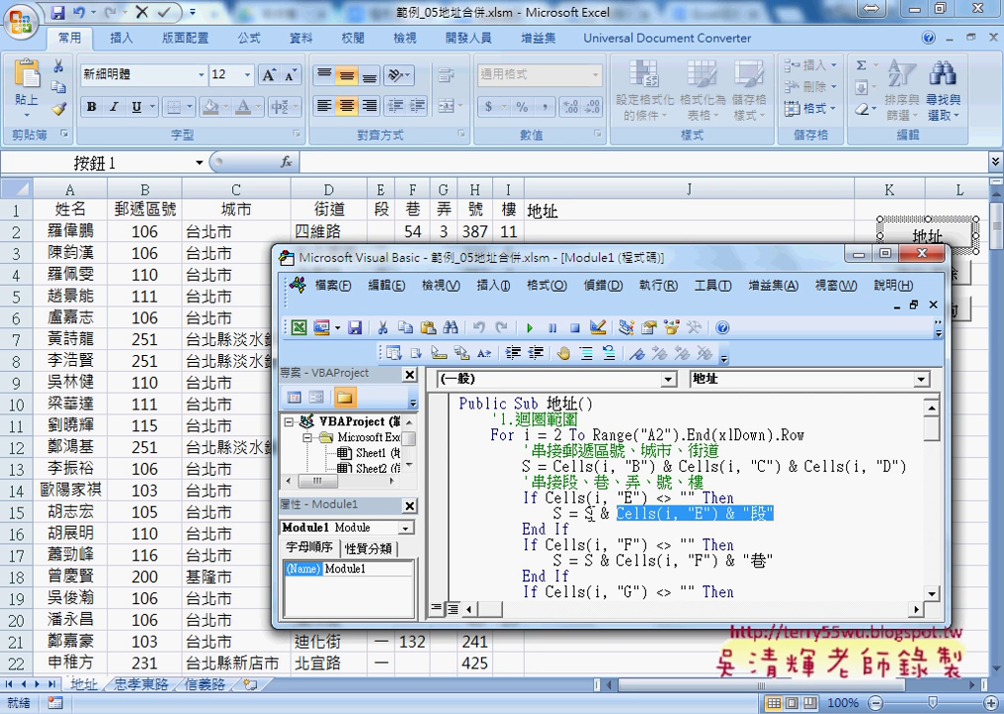
{"action": "left_click_drag", "start_coordinate": [585, 513], "coordinate": [612, 513]}
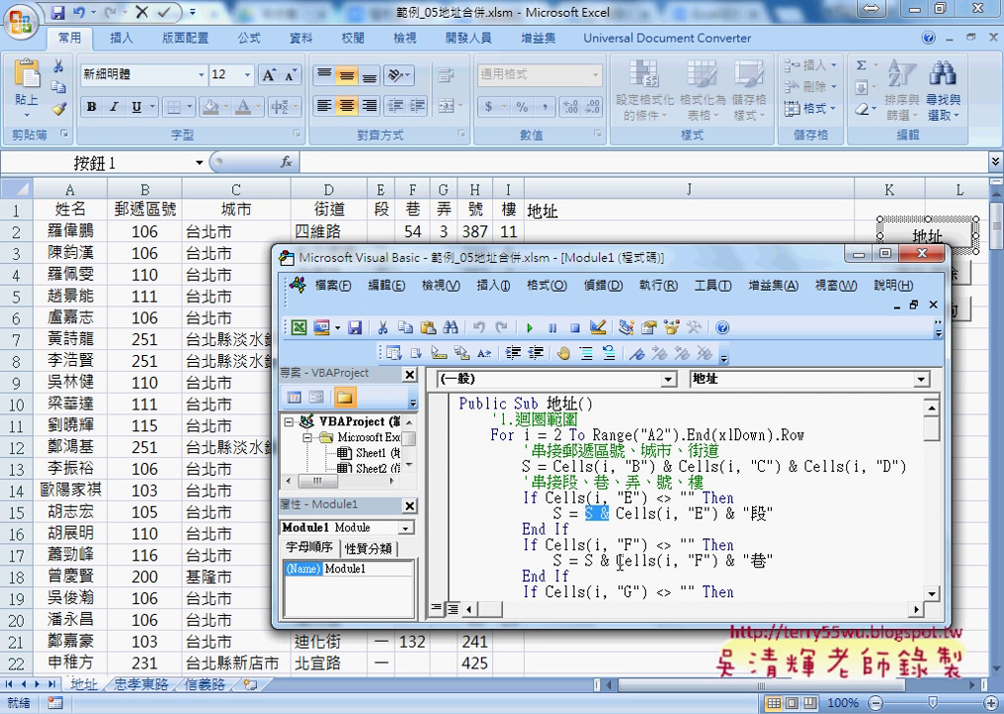
{"action": "scroll", "coordinate": [679, 563], "scroll_direction": "down", "scroll_amount": 1}
{"action": "scroll", "coordinate": [678, 563], "scroll_direction": "down", "scroll_amount": 1}
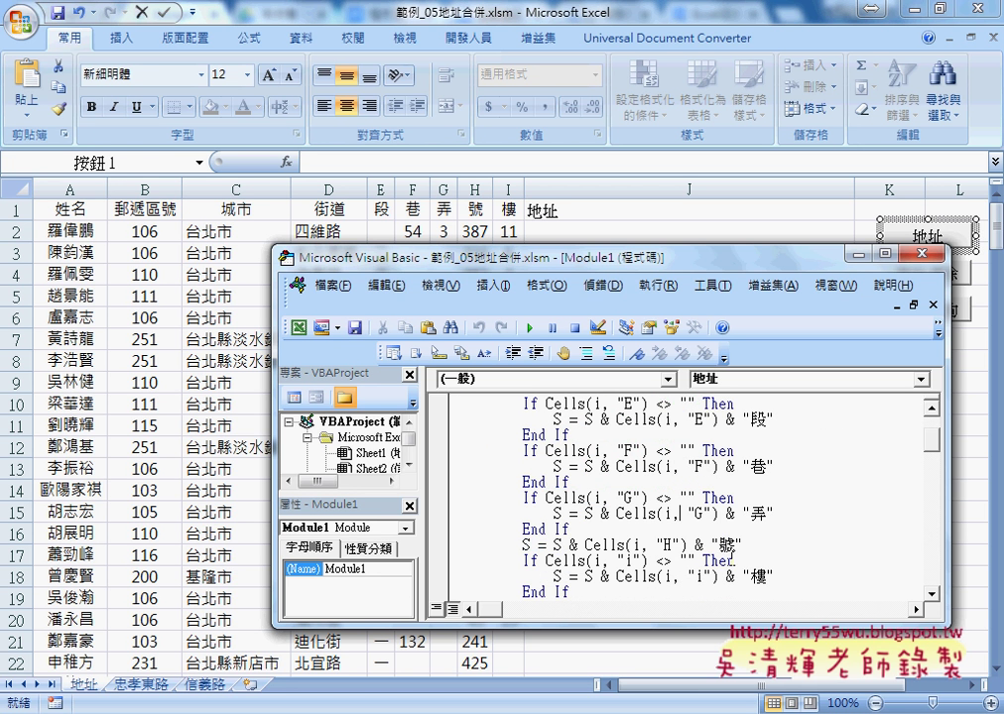
{"action": "left_click_drag", "start_coordinate": [742, 544], "coordinate": [584, 541]}
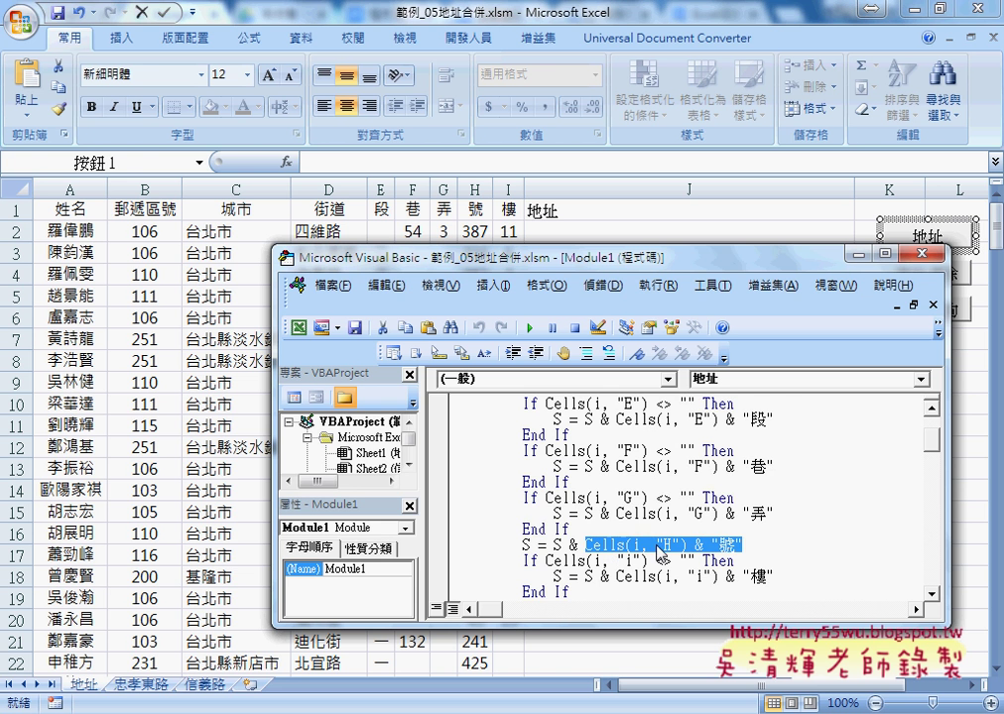
{"action": "scroll", "coordinate": [737, 531], "scroll_direction": "down", "scroll_amount": 1}
{"action": "left_click_drag", "start_coordinate": [773, 530], "coordinate": [552, 532]}
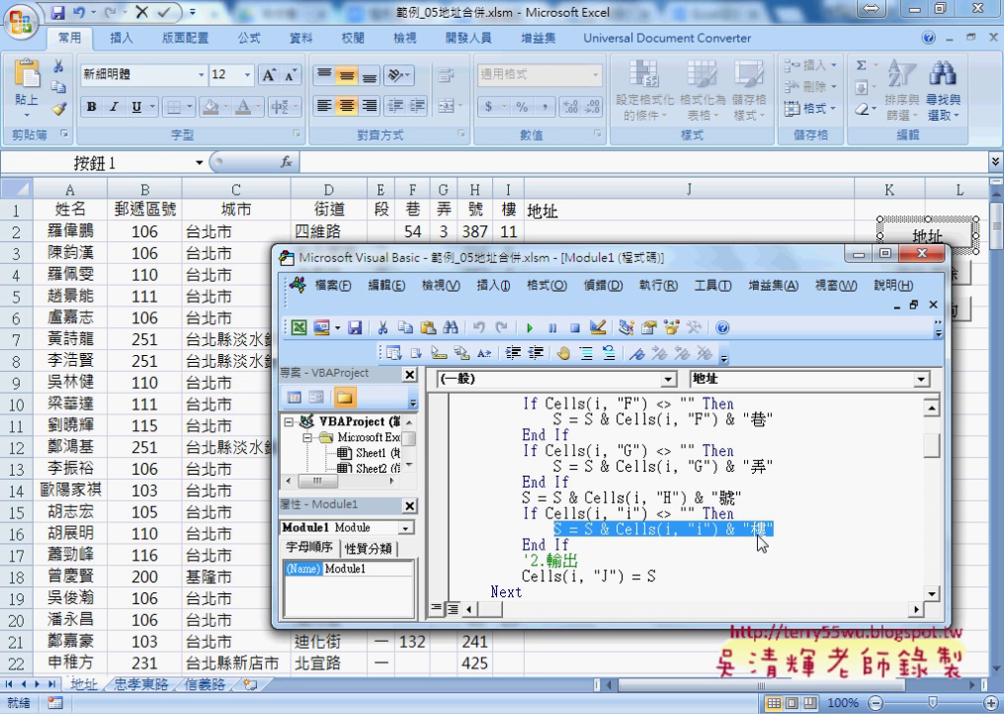
{"action": "double_click", "coordinate": [653, 576]}
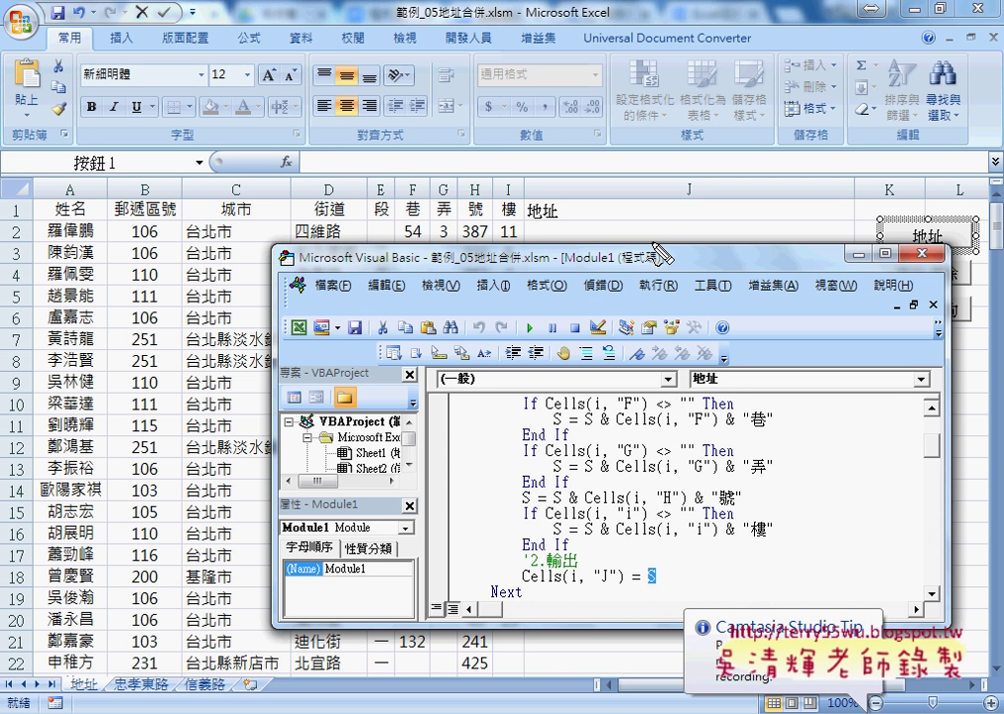
{"action": "left_click_drag", "start_coordinate": [671, 567], "coordinate": [658, 561]}
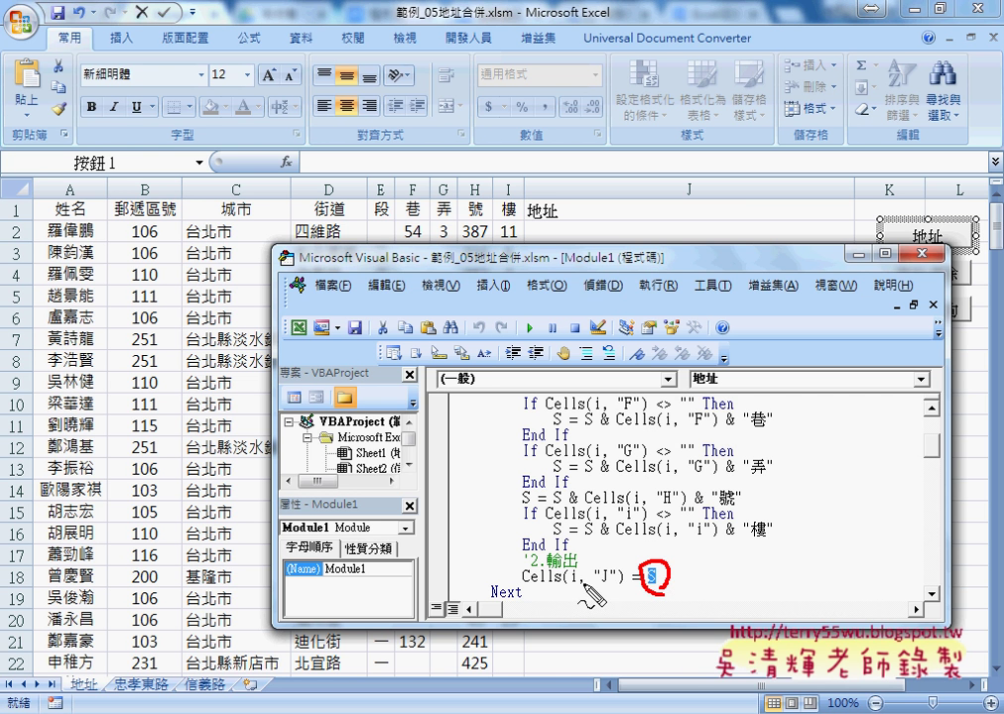
{"action": "mouse_move", "coordinate": [521, 588]}
{"action": "left_mouse_down"}
{"action": "mouse_move", "coordinate": [607, 585]}
{"action": "mouse_move", "coordinate": [612, 230]}
{"action": "mouse_move", "coordinate": [742, 230]}
{"action": "left_mouse_up"}
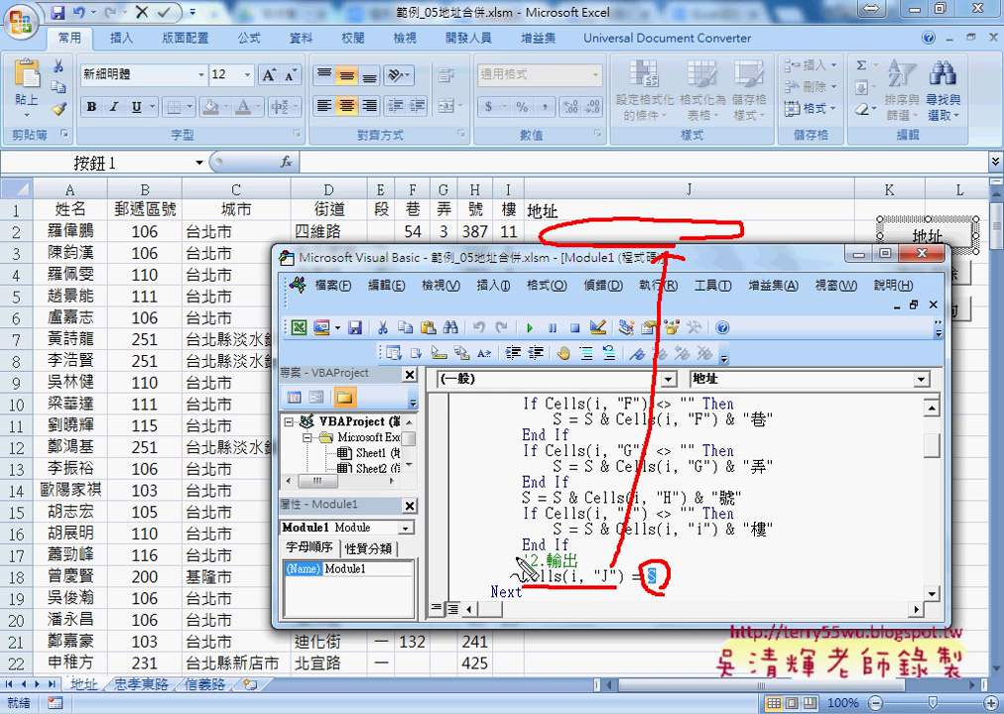
{"action": "mouse_move", "coordinate": [459, 591]}
{"action": "left_mouse_down"}
{"action": "mouse_move", "coordinate": [449, 362]}
{"action": "mouse_move", "coordinate": [501, 349]}
{"action": "left_mouse_up"}
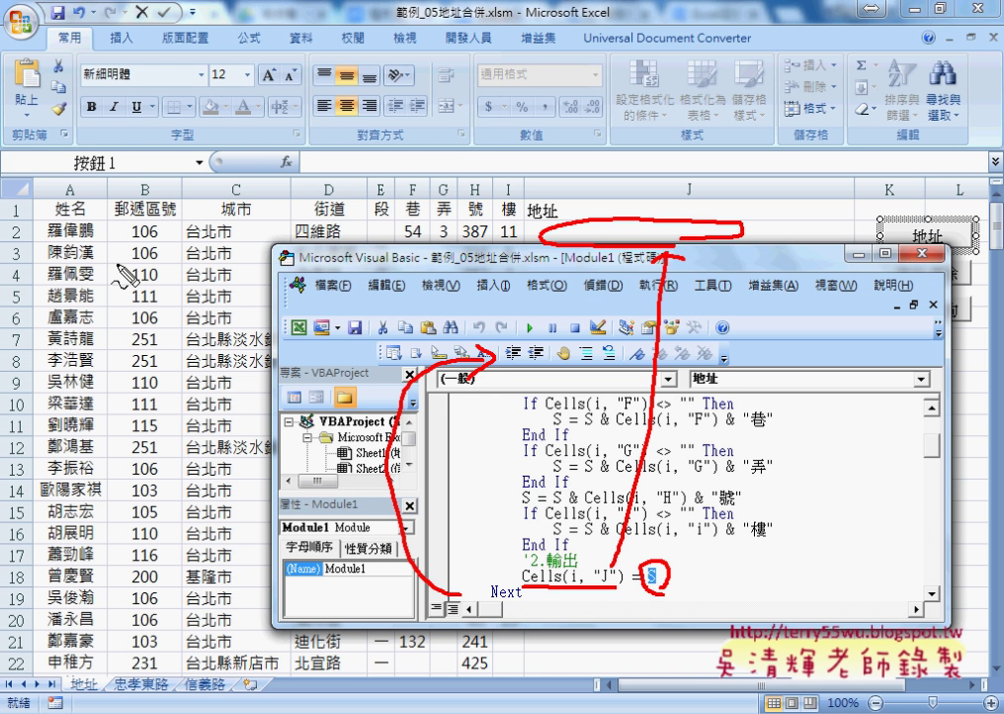
{"action": "left_click_drag", "start_coordinate": [550, 253], "coordinate": [769, 259]}
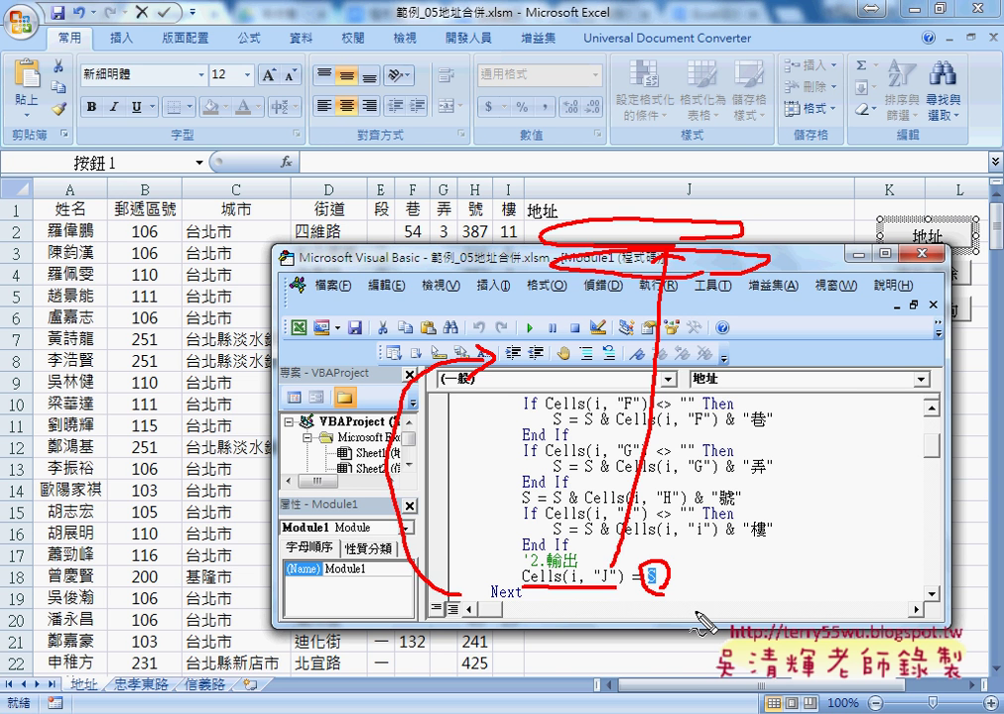
{"action": "key", "text": "Escape"}
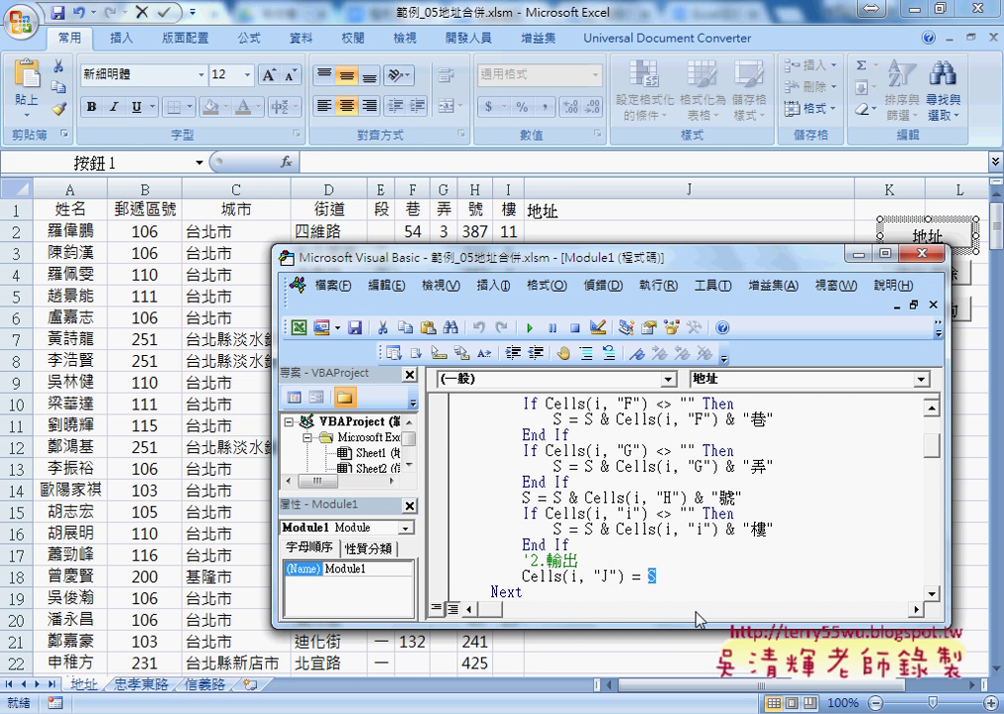
Step: Scroll through the module's code, then close the VBA editor
{"action": "left_click", "coordinate": [694, 576]}
{"action": "scroll", "coordinate": [782, 575], "scroll_direction": "down", "scroll_amount": 1}
{"action": "scroll", "coordinate": [783, 574], "scroll_direction": "down", "scroll_amount": 1}
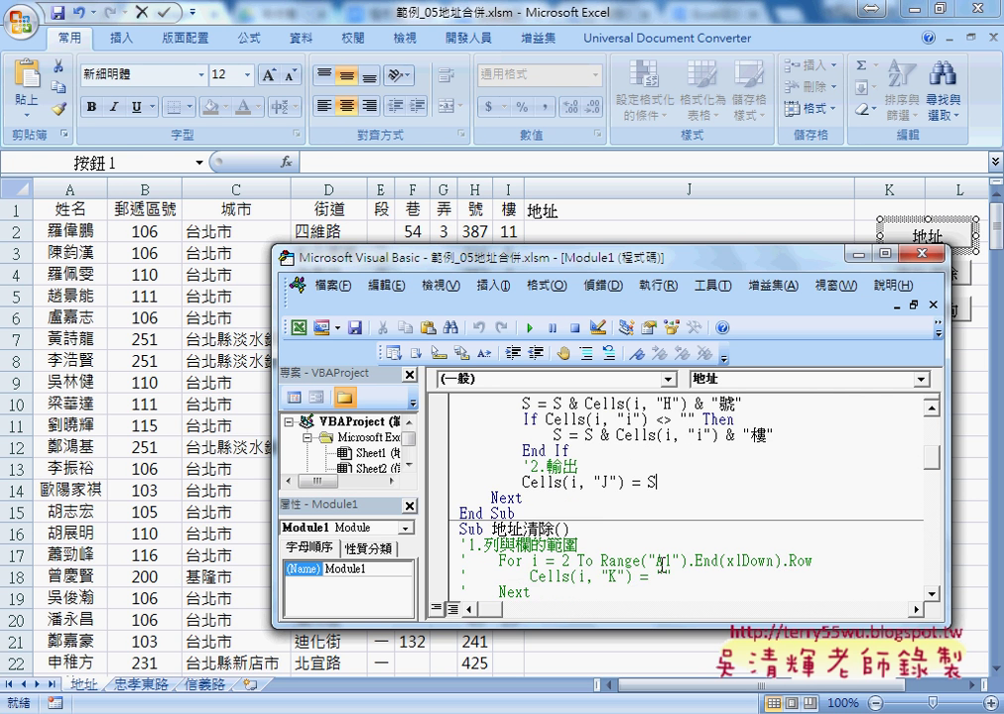
{"action": "scroll", "coordinate": [649, 561], "scroll_direction": "down", "scroll_amount": 1}
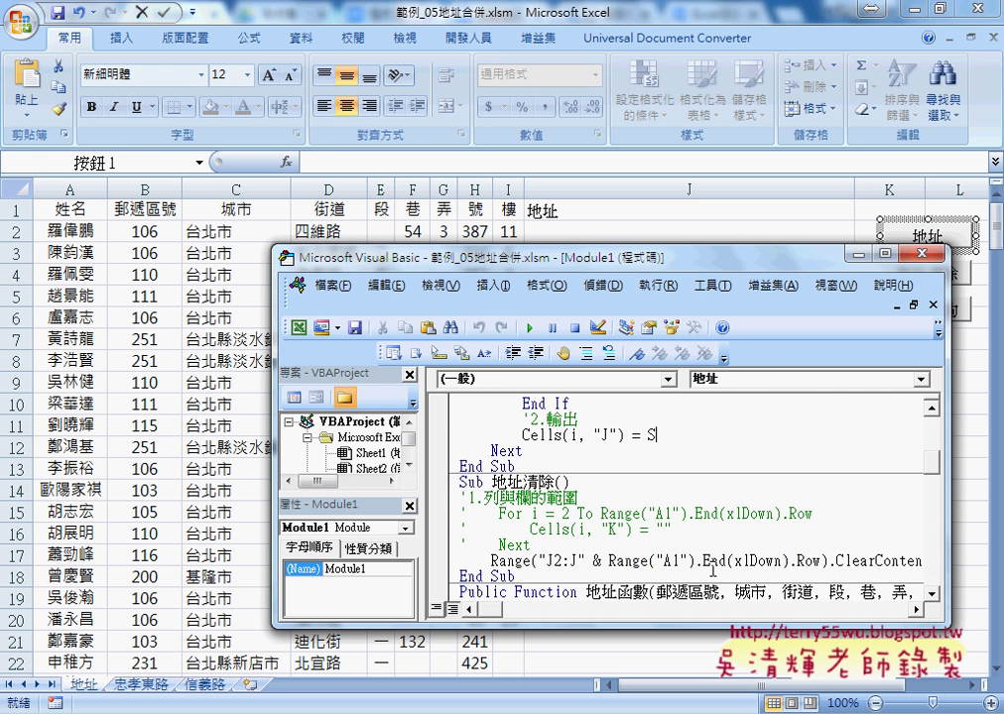
{"action": "left_click", "coordinate": [913, 256]}
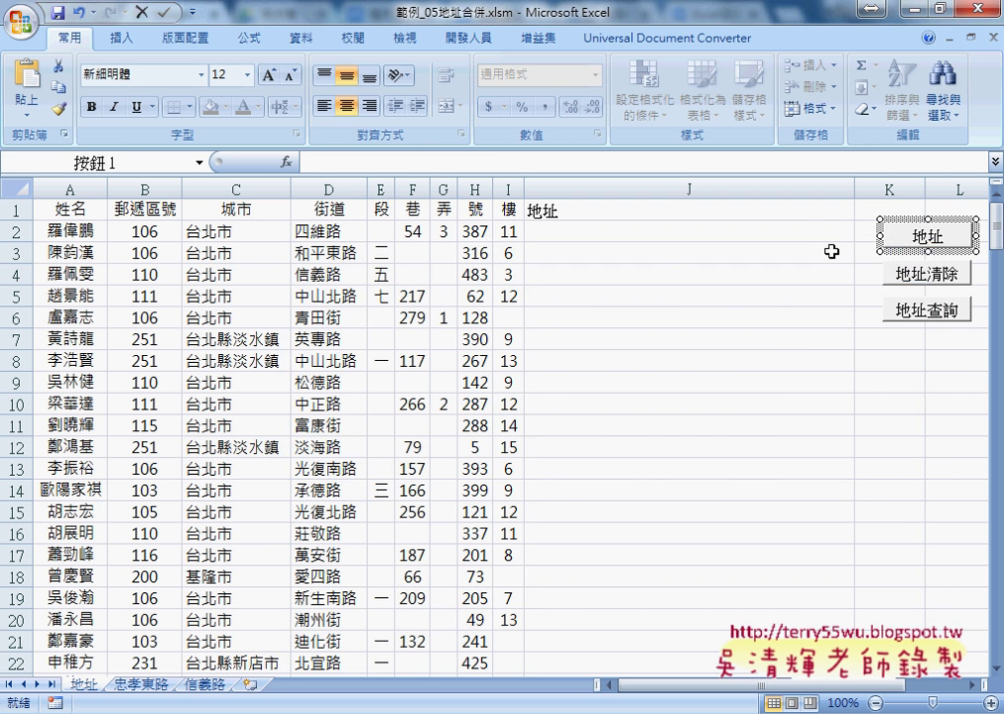
Step: Fill column J with the 地址 macro and clear it with 地址清除, twice, then select J2
{"action": "left_click", "coordinate": [896, 243]}
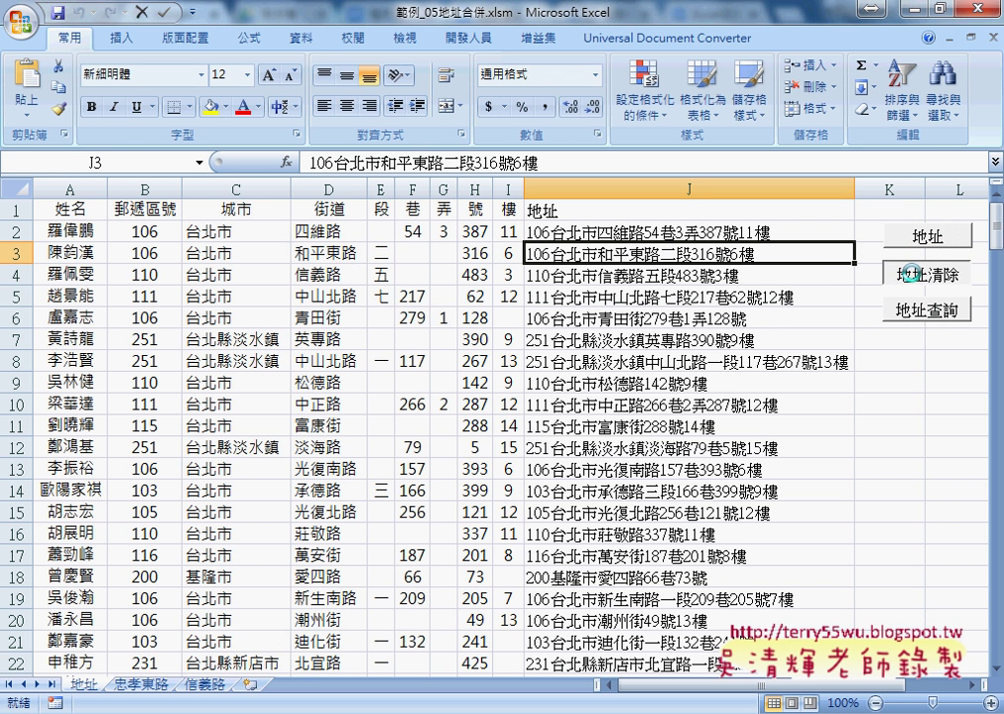
{"action": "left_click", "coordinate": [907, 270]}
{"action": "left_click", "coordinate": [920, 240]}
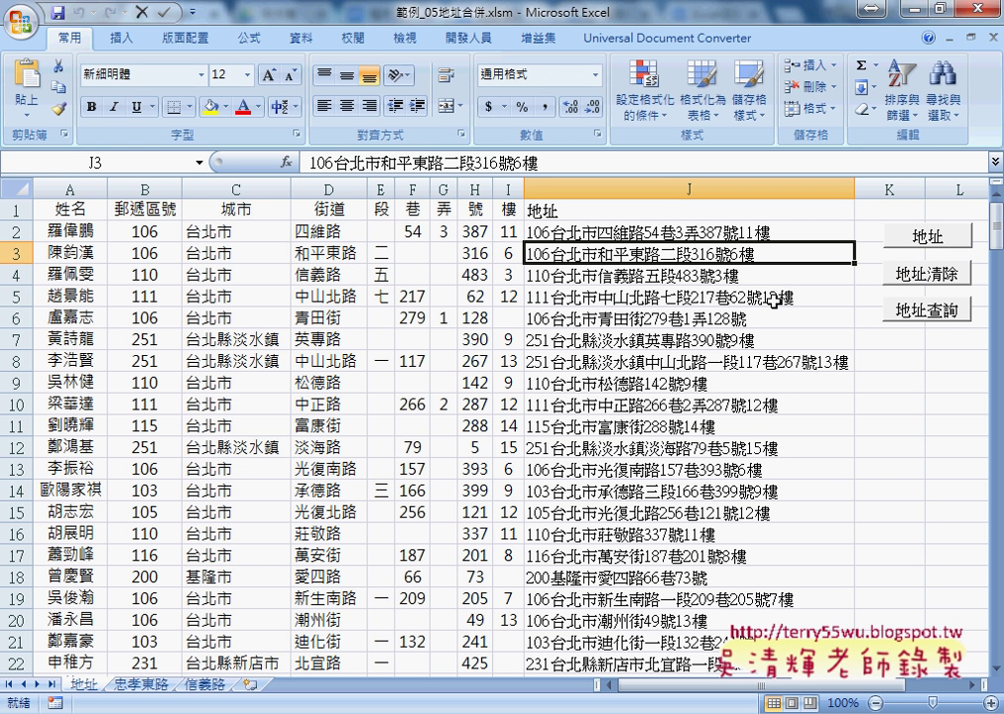
{"action": "left_click", "coordinate": [921, 275]}
{"action": "left_click", "coordinate": [675, 228]}
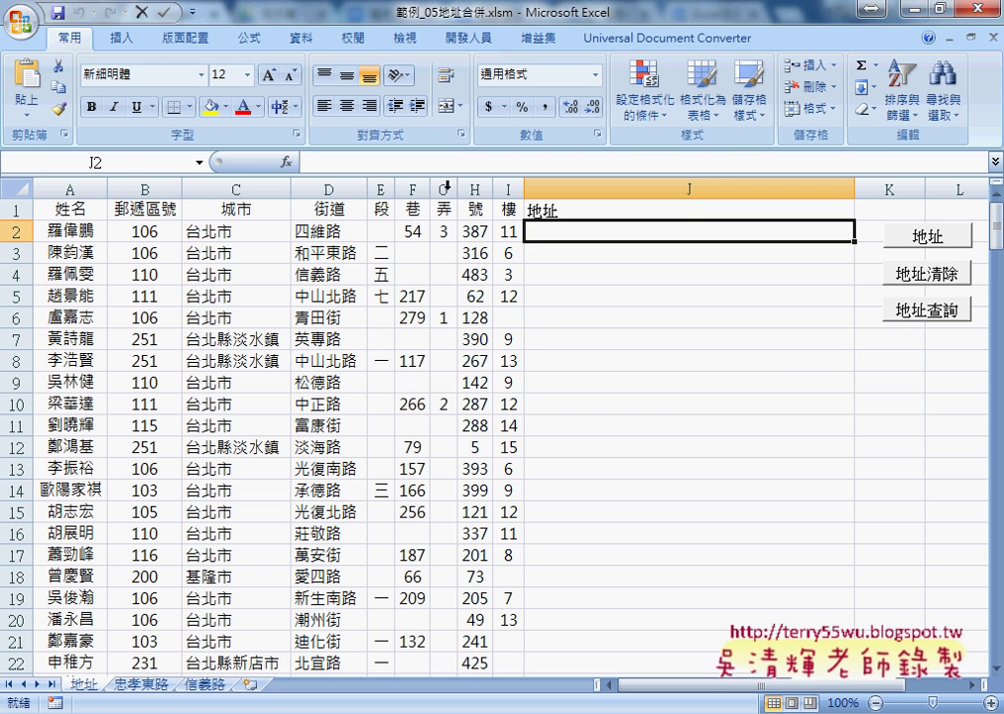
Step: Look up 地址函數範圍's description for J2 without inserting it, then return to the workbook
{"action": "left_click", "coordinate": [286, 162]}
{"action": "left_click", "coordinate": [544, 463]}
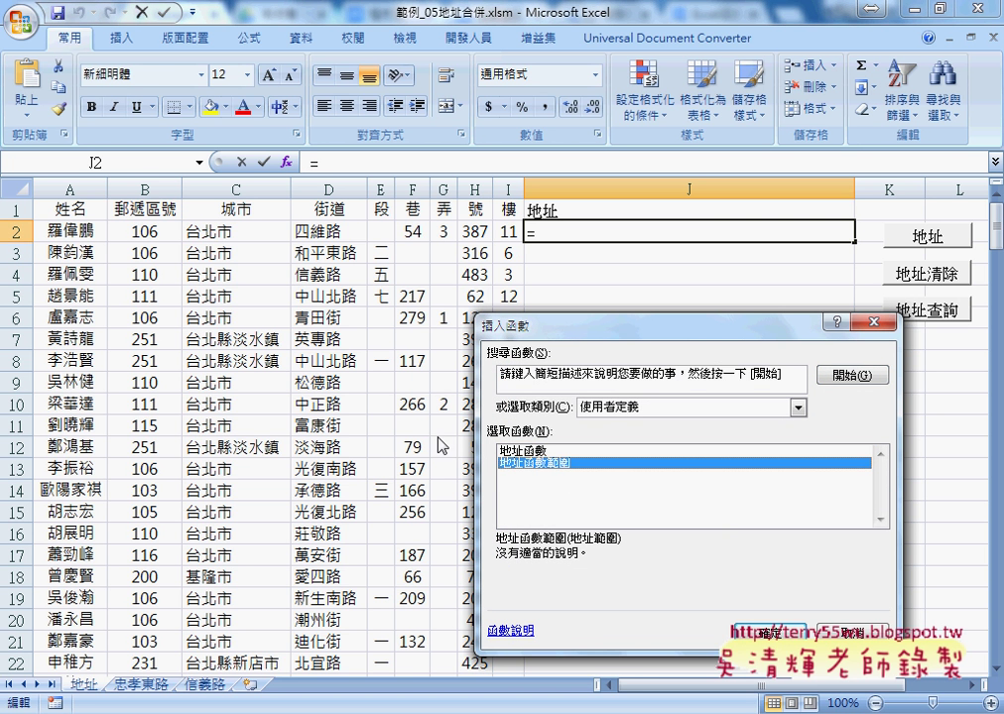
{"action": "key", "text": "Escape"}
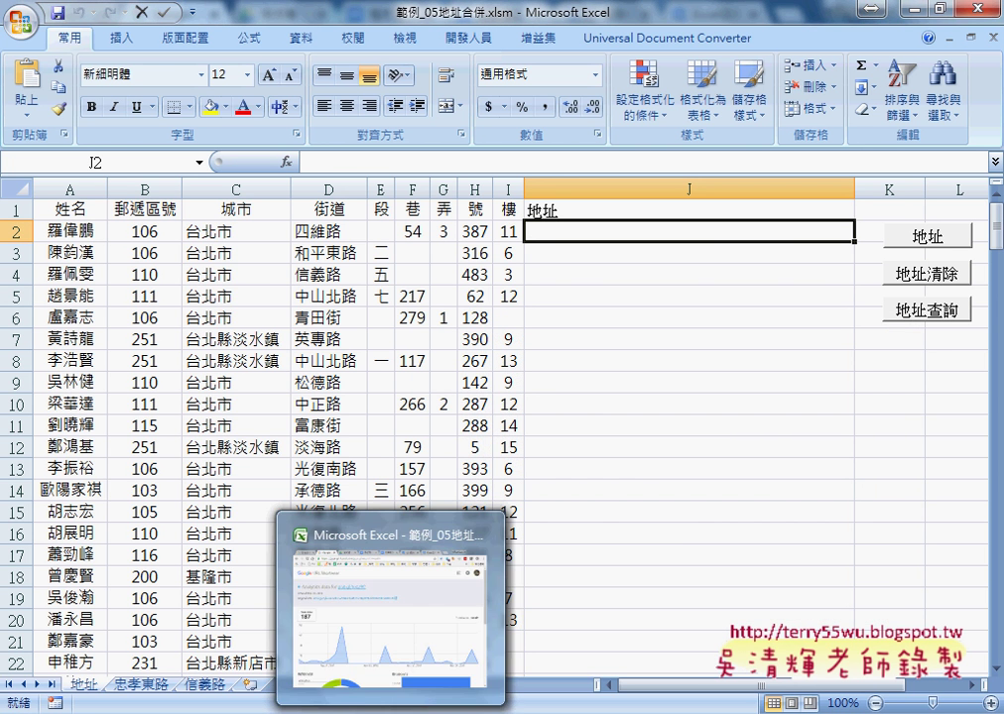
{"action": "left_click", "coordinate": [521, 706]}
{"action": "left_click", "coordinate": [518, 684]}
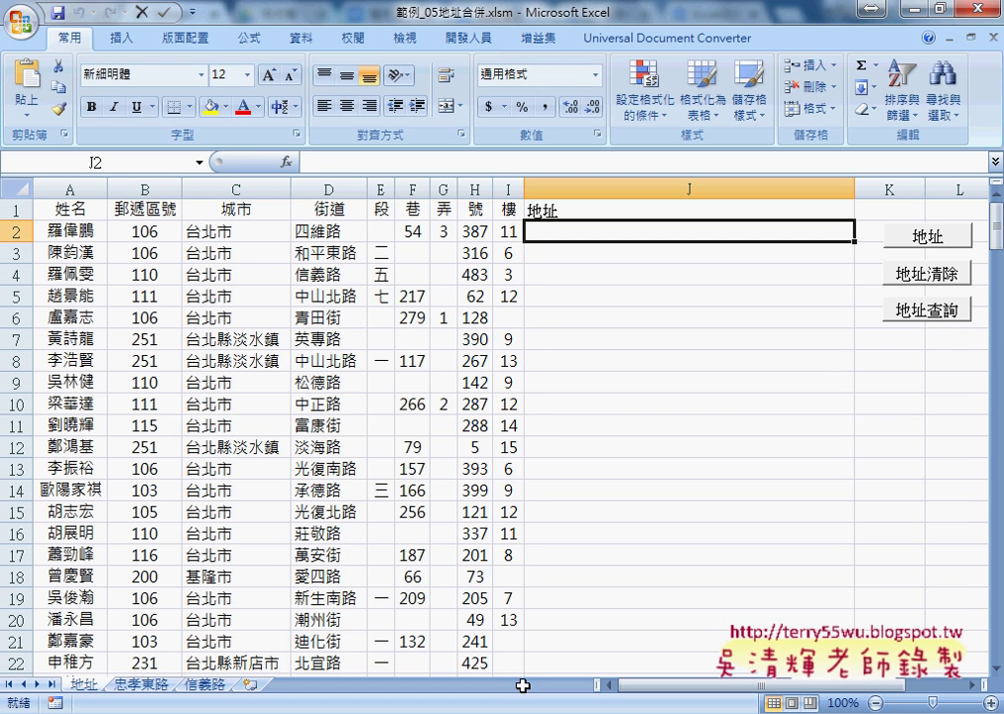
Step: Open the VBA editor on Module1 from 開發人員 and enlarge its code window
{"action": "left_click", "coordinate": [462, 38]}
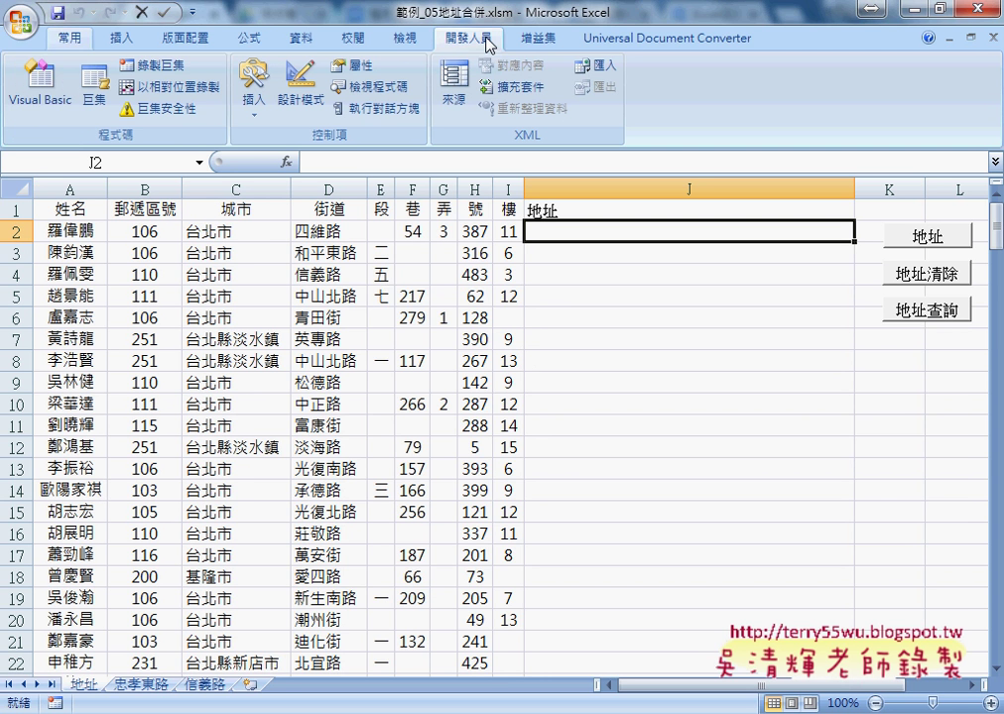
{"action": "left_click", "coordinate": [38, 90]}
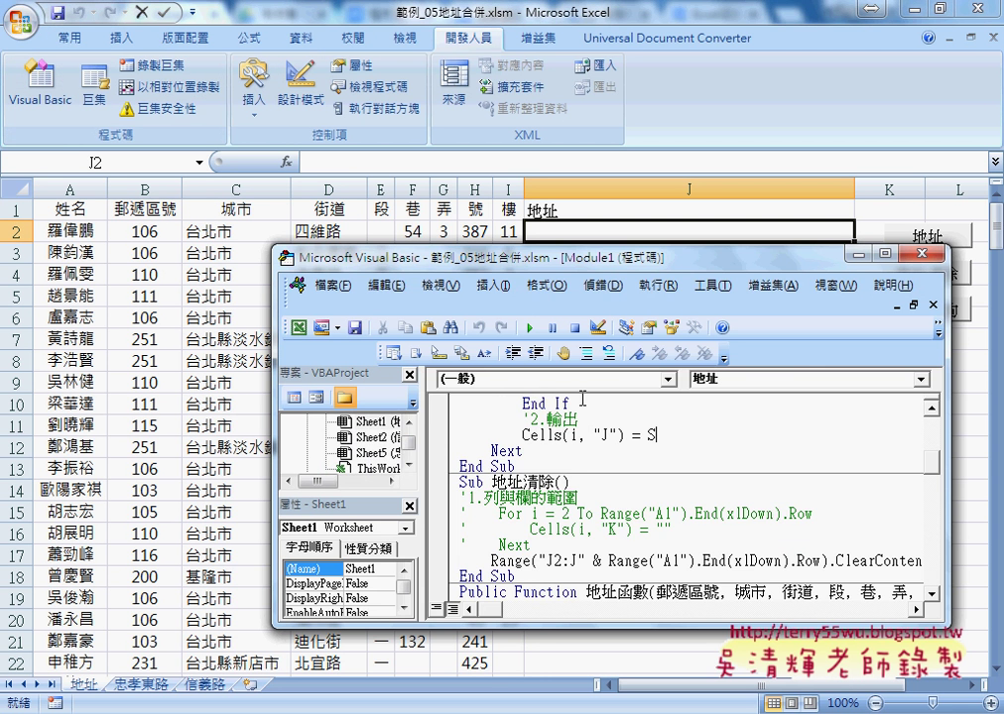
{"action": "scroll", "coordinate": [467, 322], "scroll_direction": "down", "scroll_amount": 3}
{"action": "left_click_drag", "start_coordinate": [635, 257], "coordinate": [618, 136]}
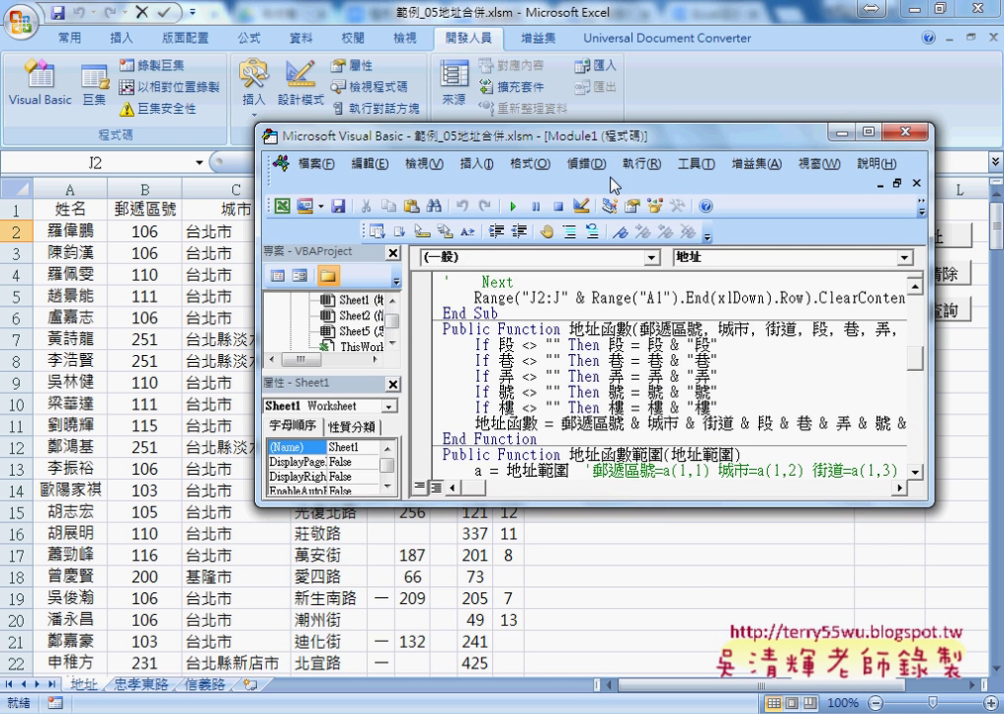
{"action": "left_click_drag", "start_coordinate": [659, 508], "coordinate": [659, 647]}
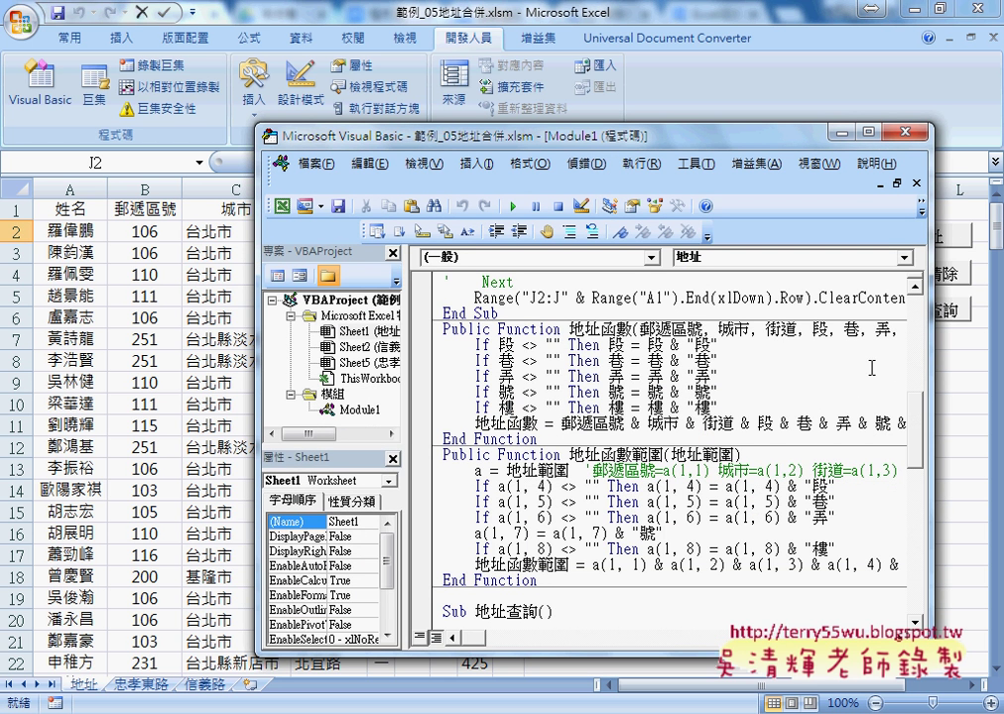
{"action": "left_click_drag", "start_coordinate": [640, 329], "coordinate": [702, 329]}
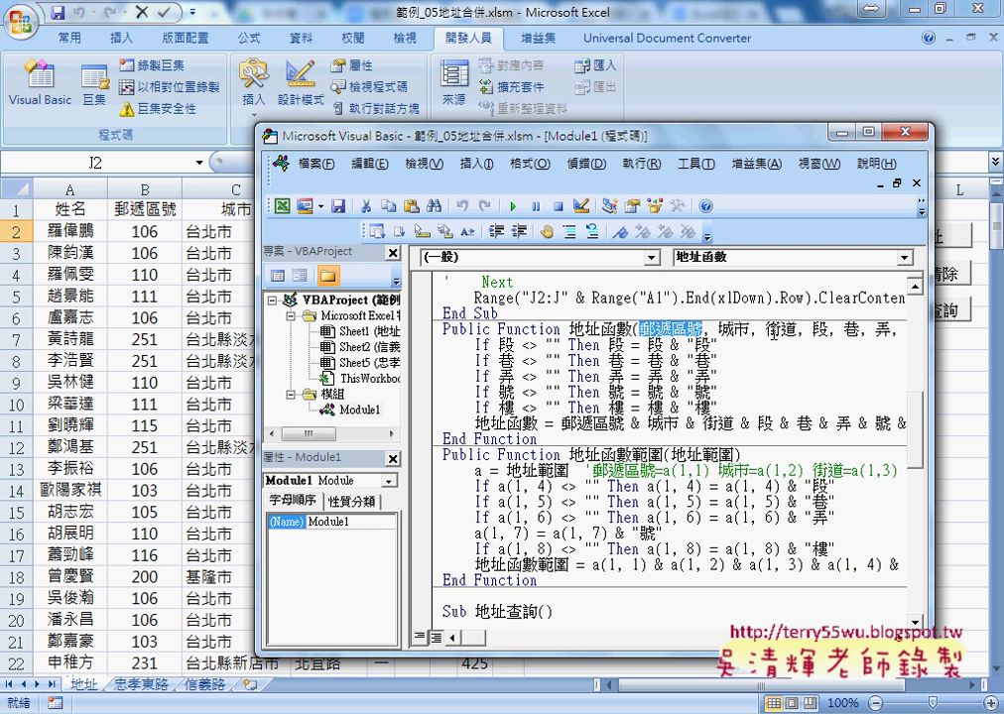
{"action": "left_click_drag", "start_coordinate": [934, 355], "coordinate": [987, 357]}
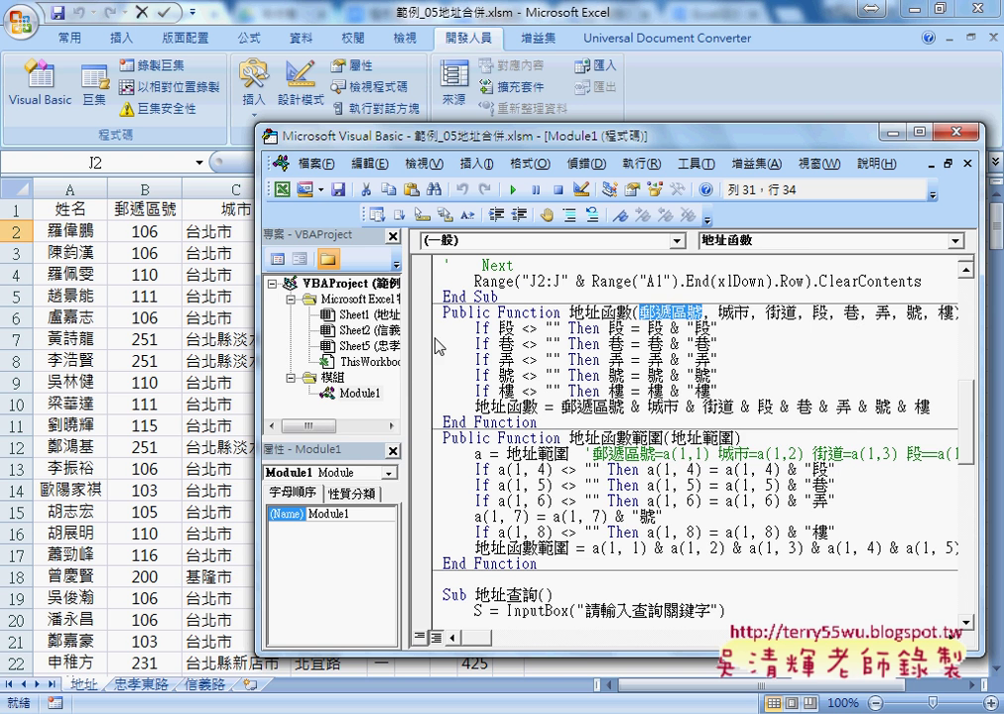
{"action": "left_click_drag", "start_coordinate": [378, 348], "coordinate": [338, 349]}
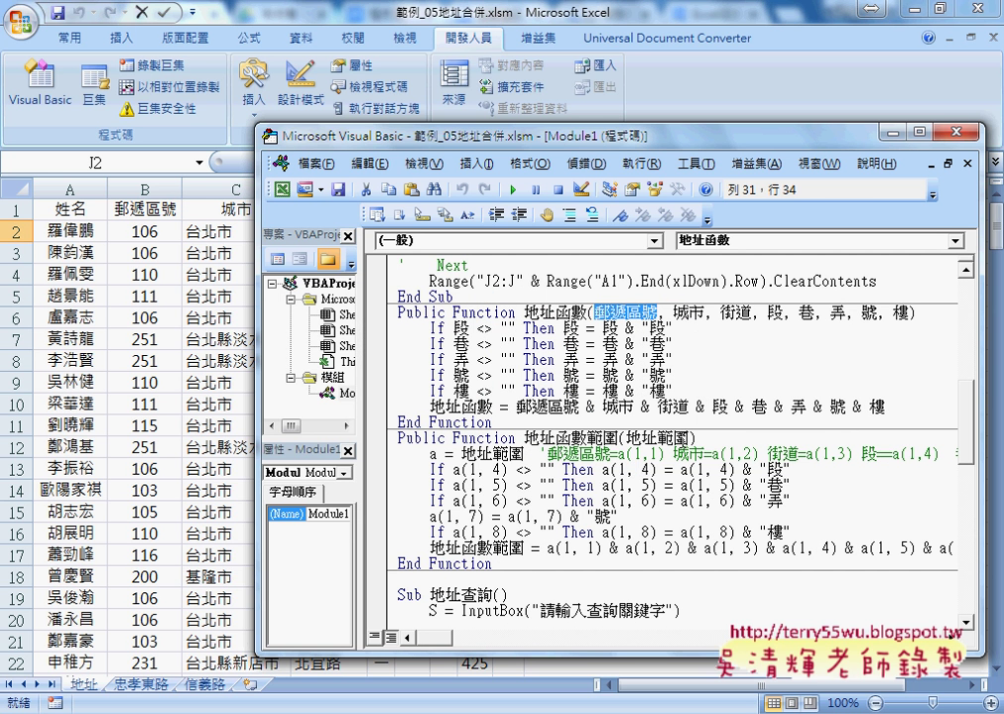
Step: Highlight the 地址範圍 parameter, the a = 地址範圍 line and the index 4 in a(1, 4)
{"action": "double_click", "coordinate": [657, 437]}
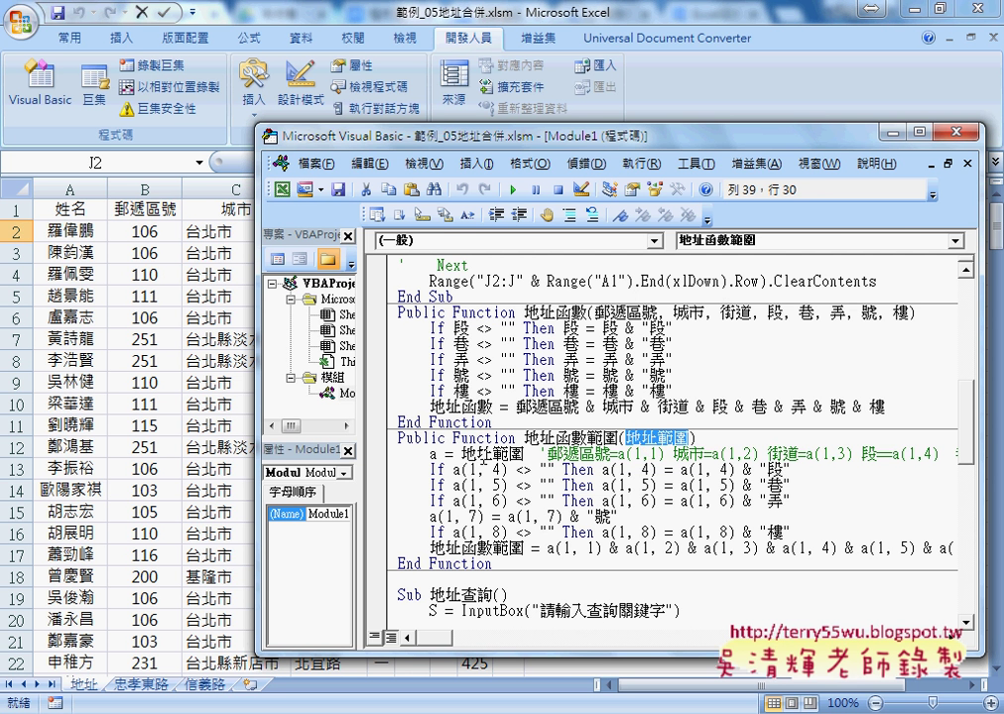
{"action": "double_click", "coordinate": [490, 454]}
{"action": "key", "text": "Home"}
{"action": "key", "text": "Right"}
{"action": "key", "text": "shift+Left"}
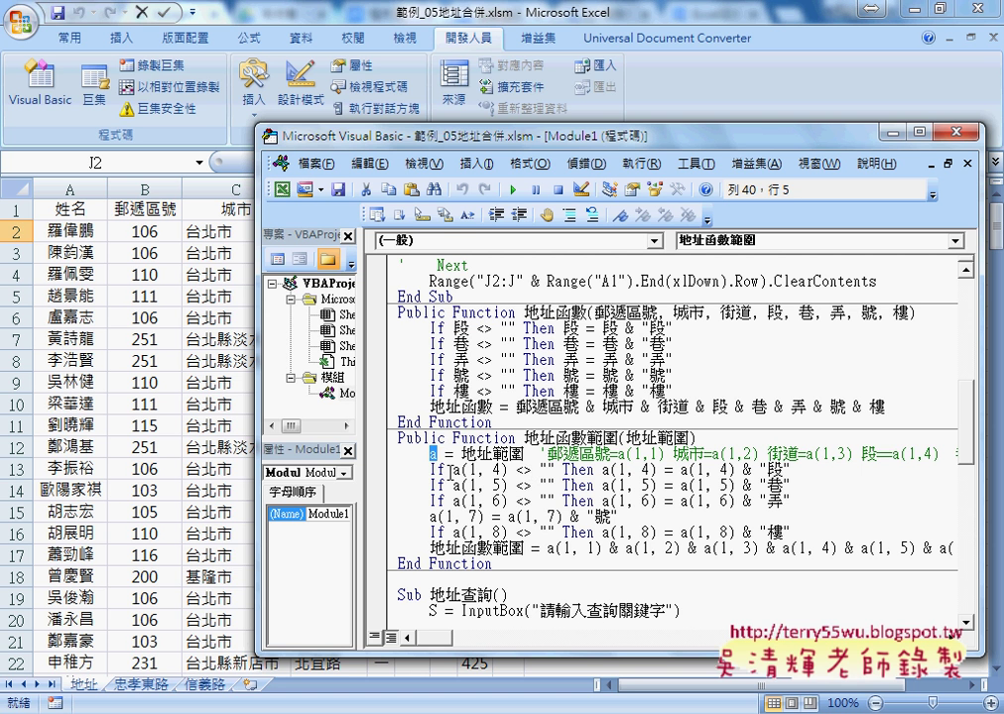
{"action": "left_click", "coordinate": [432, 470]}
{"action": "left_click_drag", "start_coordinate": [432, 470], "coordinate": [442, 470]}
{"action": "double_click", "coordinate": [470, 470]}
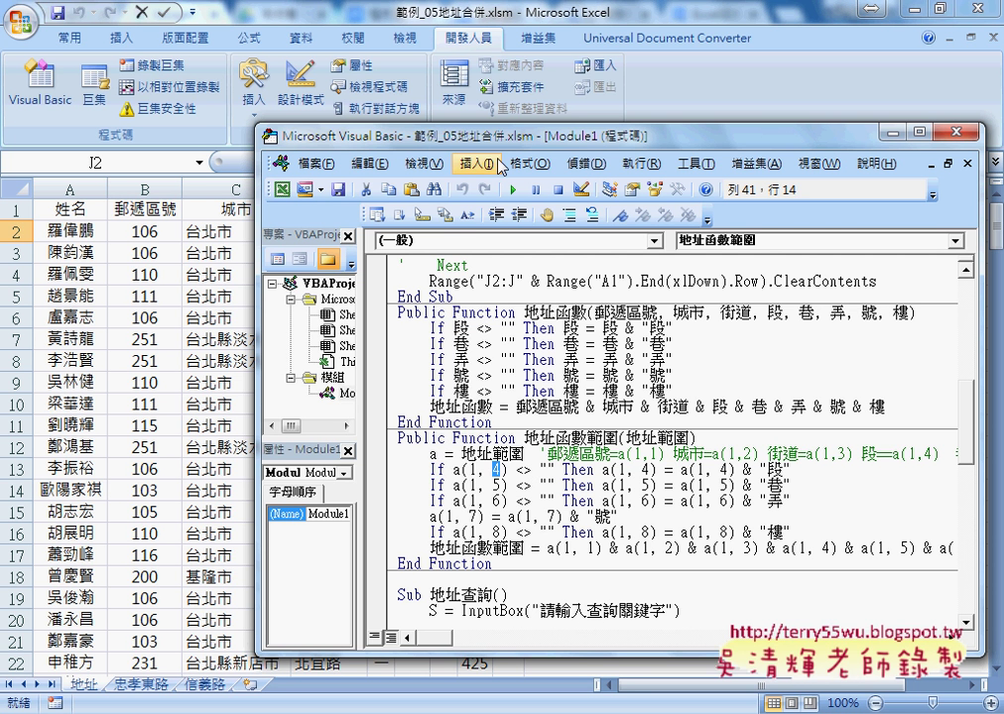
Step: Highlight the a(1, 4) <> "" condition and its a(1, 4) & "段" assignment, then enlarge the window
{"action": "left_click_drag", "start_coordinate": [491, 125], "coordinate": [491, 250]}
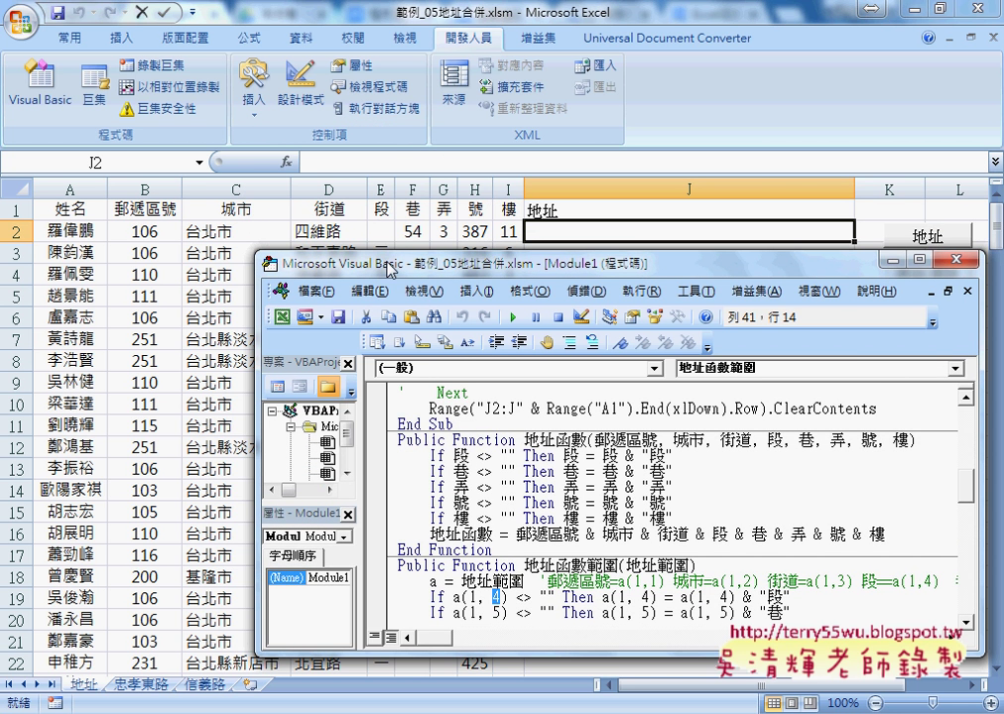
{"action": "left_click_drag", "start_coordinate": [389, 256], "coordinate": [389, 155]}
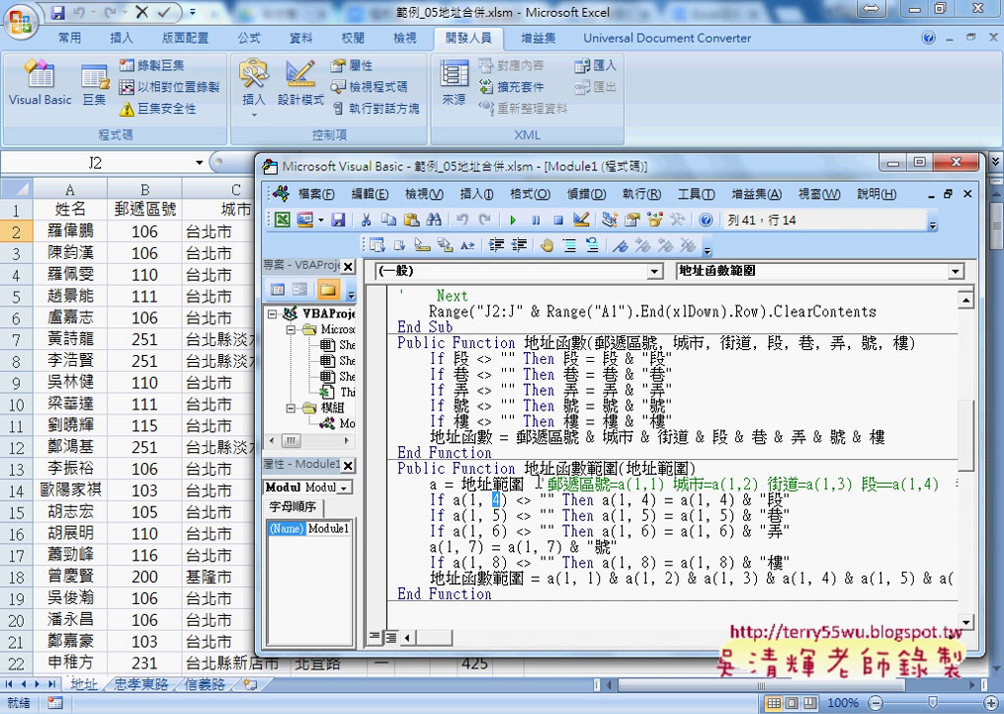
{"action": "left_click_drag", "start_coordinate": [553, 500], "coordinate": [454, 501]}
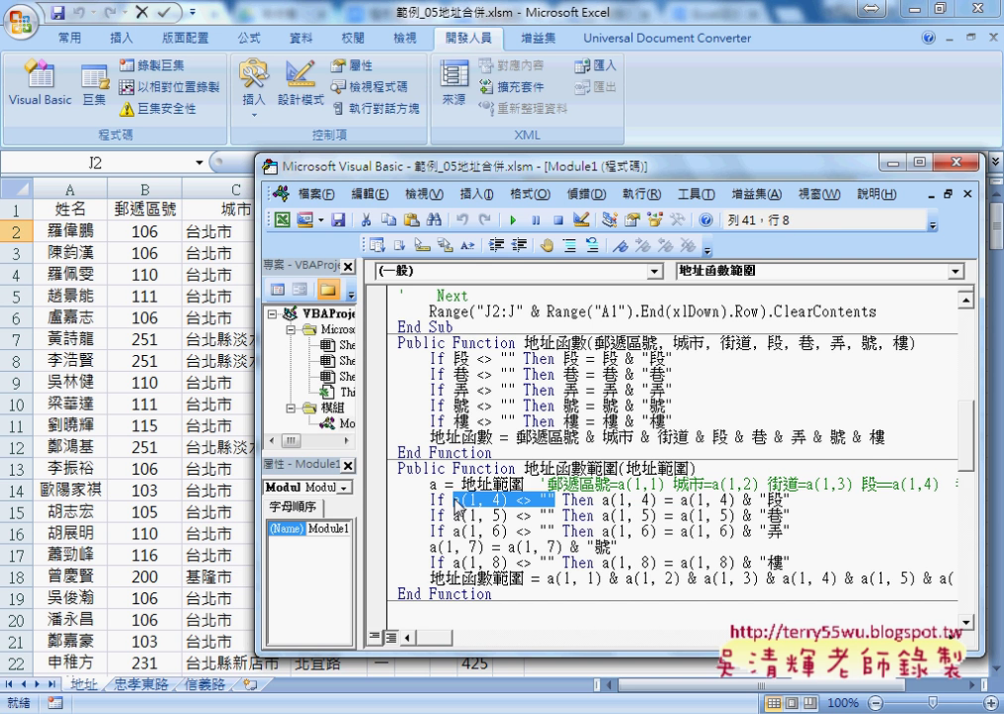
{"action": "left_click_drag", "start_coordinate": [457, 155], "coordinate": [456, 242]}
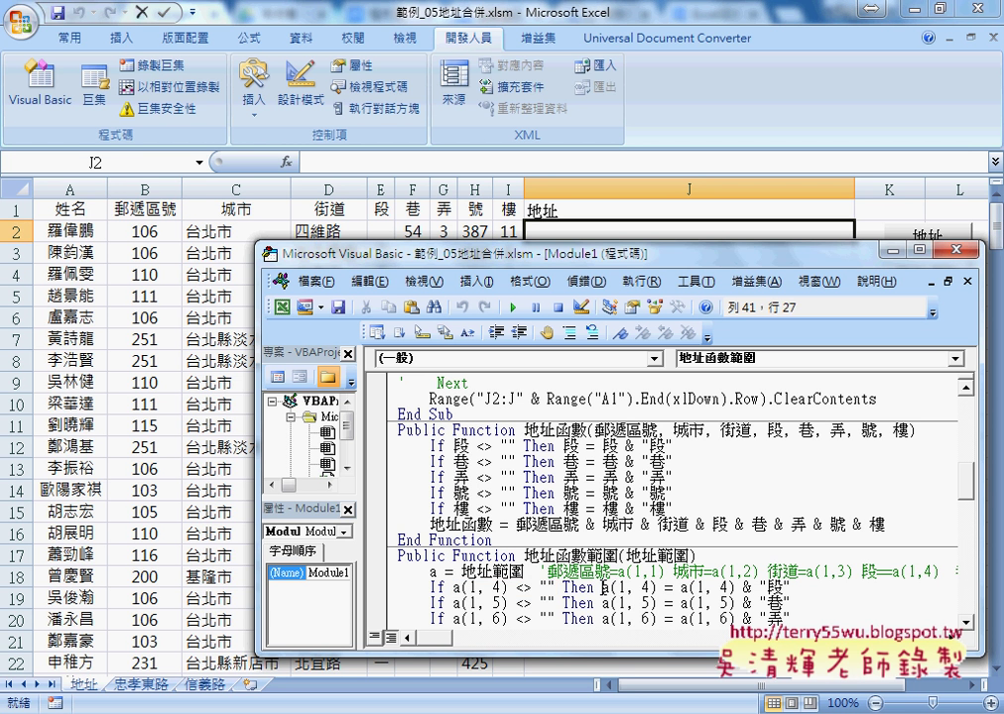
{"action": "left_click_drag", "start_coordinate": [603, 587], "coordinate": [656, 587]}
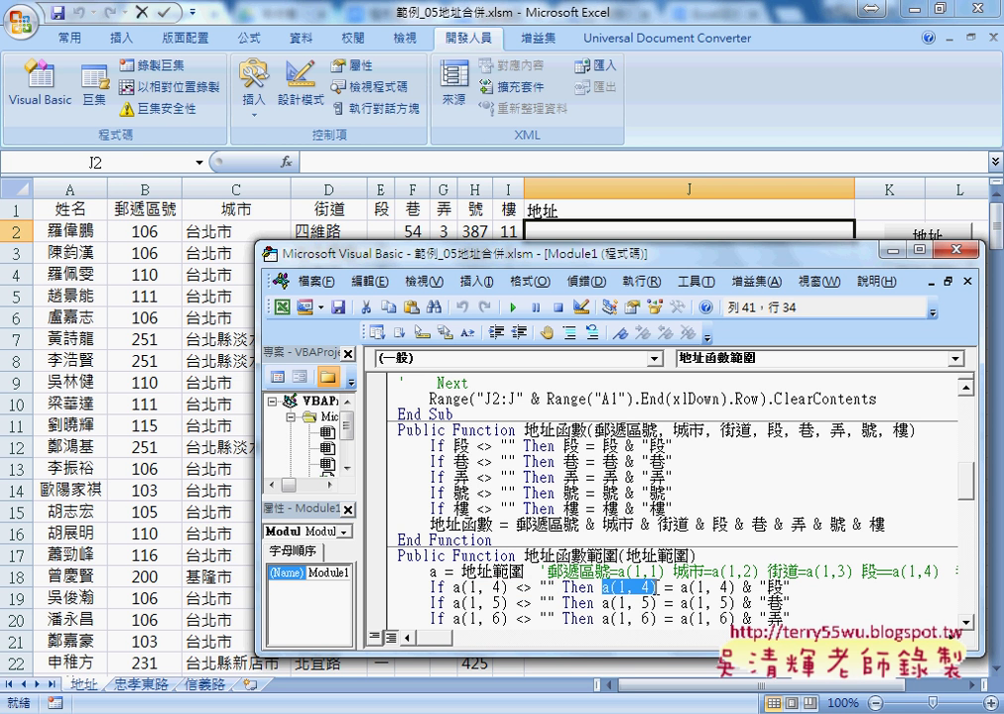
{"action": "left_click_drag", "start_coordinate": [680, 587], "coordinate": [791, 587]}
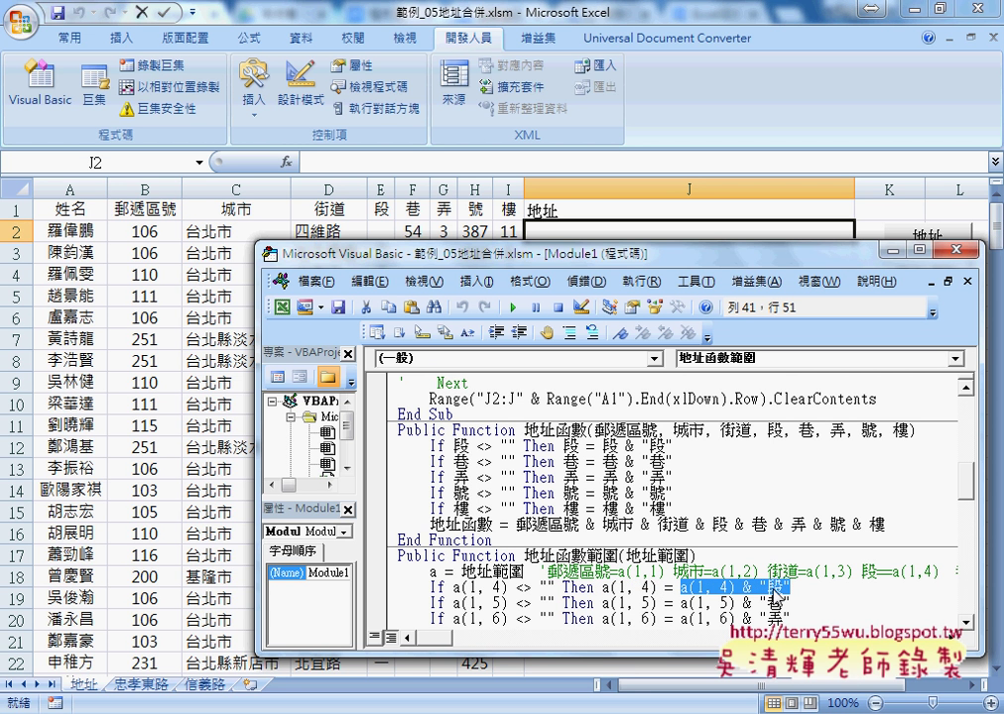
{"action": "left_click_drag", "start_coordinate": [602, 587], "coordinate": [788, 587]}
{"action": "left_click_drag", "start_coordinate": [602, 587], "coordinate": [794, 585]}
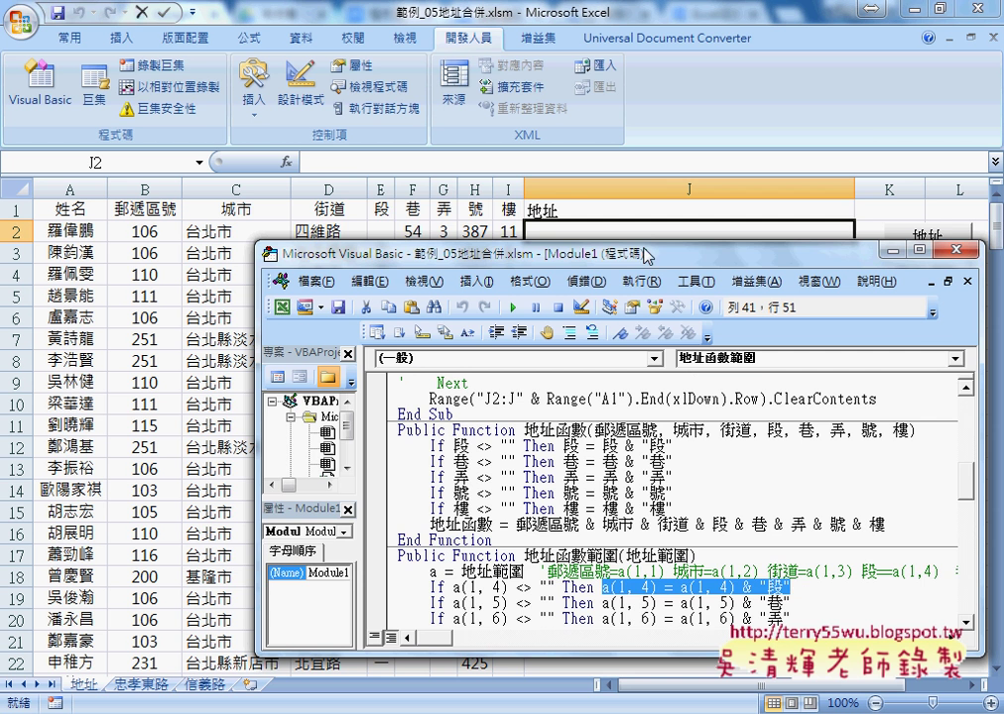
{"action": "left_click_drag", "start_coordinate": [643, 242], "coordinate": [643, 169]}
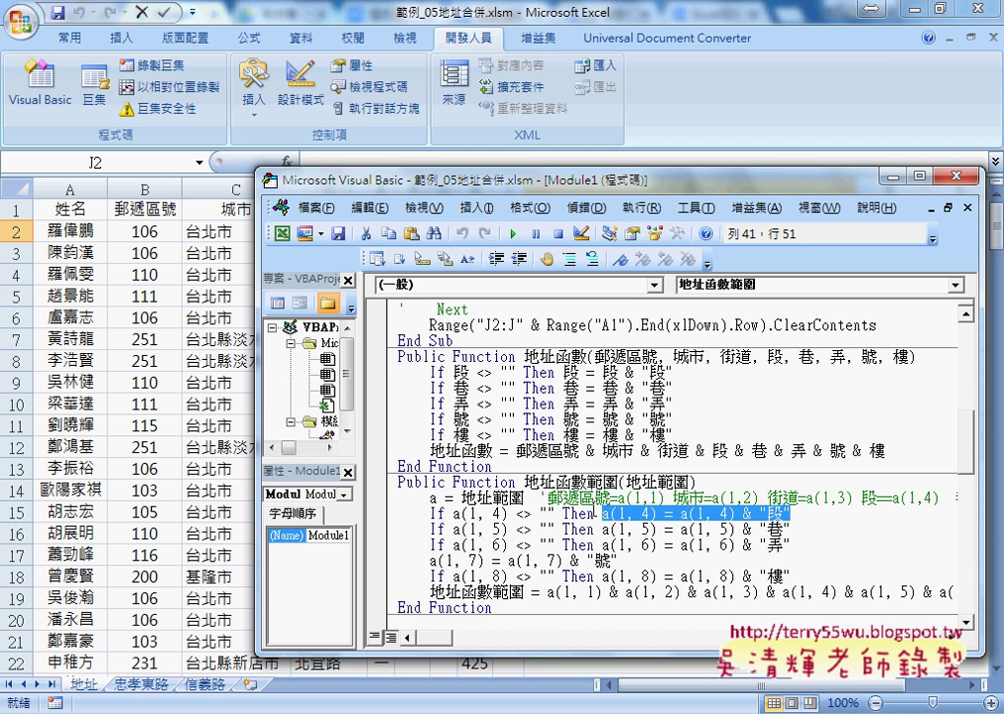
{"action": "left_click", "coordinate": [647, 513]}
{"action": "key", "text": "Return"}
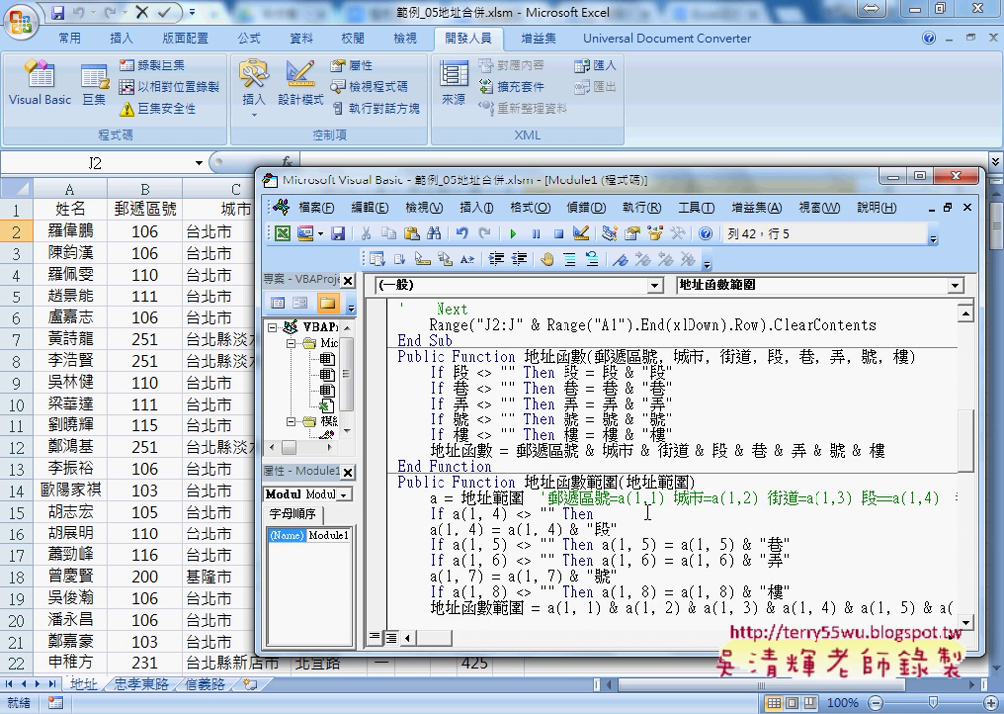
{"action": "key", "text": "Tab"}
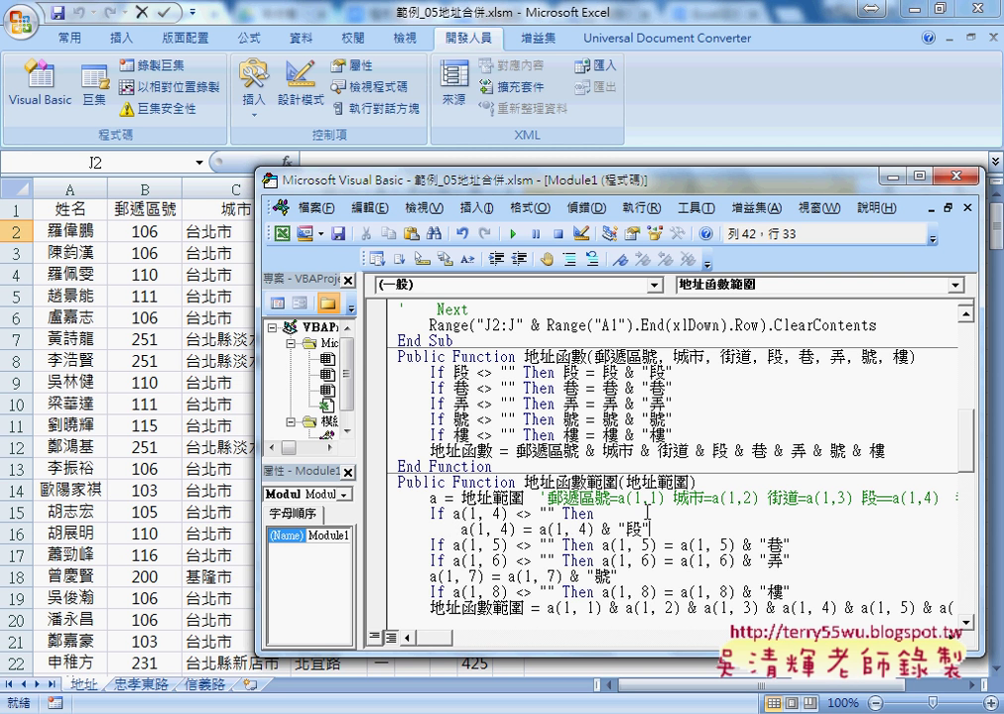
{"action": "key", "text": "End"}
{"action": "key", "text": "Return"}
{"action": "type", "text": ","}
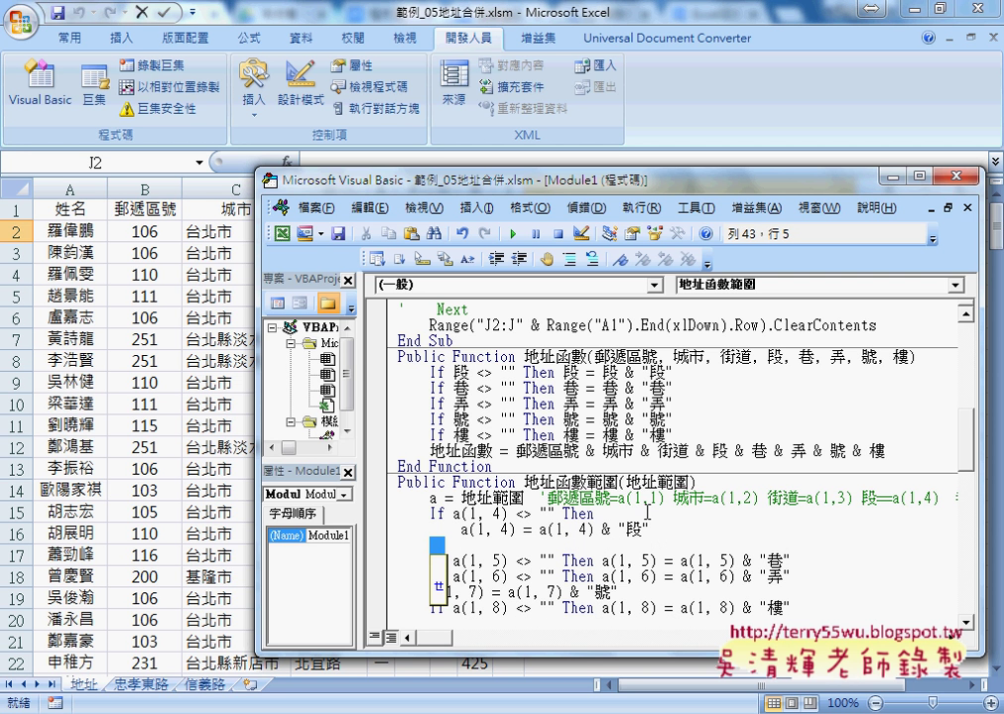
{"action": "key", "text": "shift"}
{"action": "type", "text": "e"}
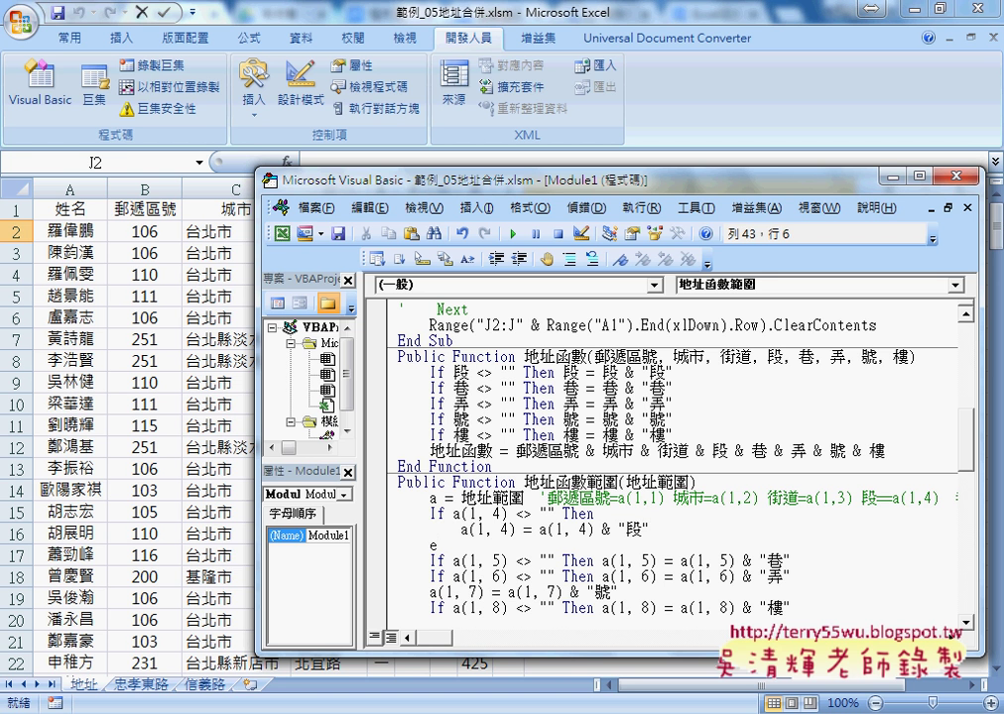
{"action": "type", "text": "nd if"}
{"action": "key", "text": "Down"}
{"action": "left_click_drag", "start_coordinate": [477, 544], "coordinate": [391, 514]}
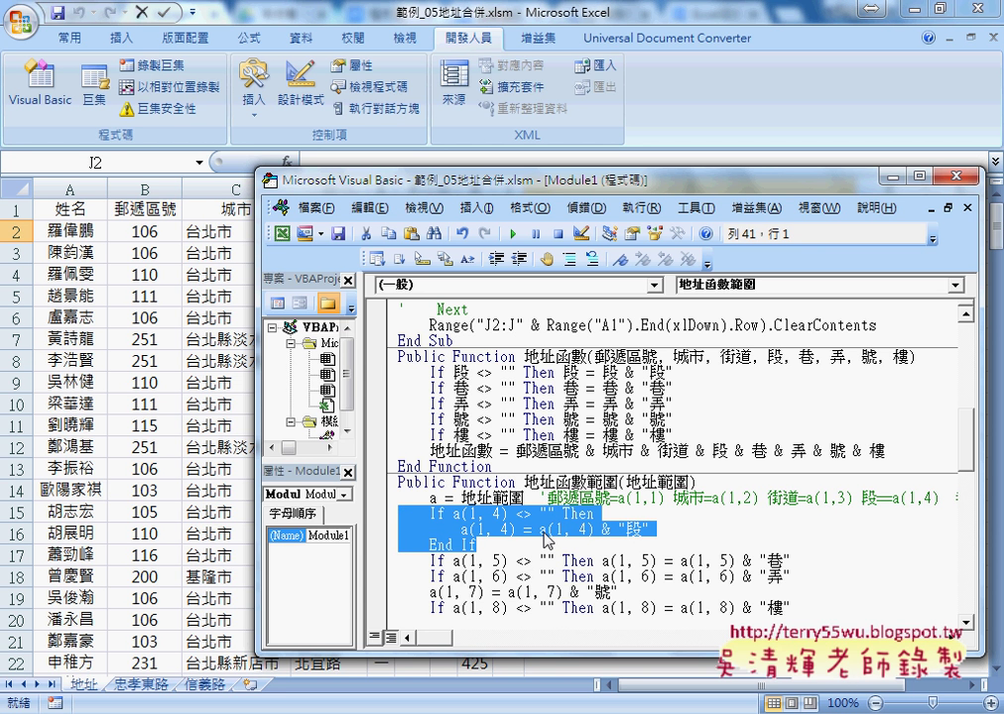
{"action": "key", "text": "Left"}
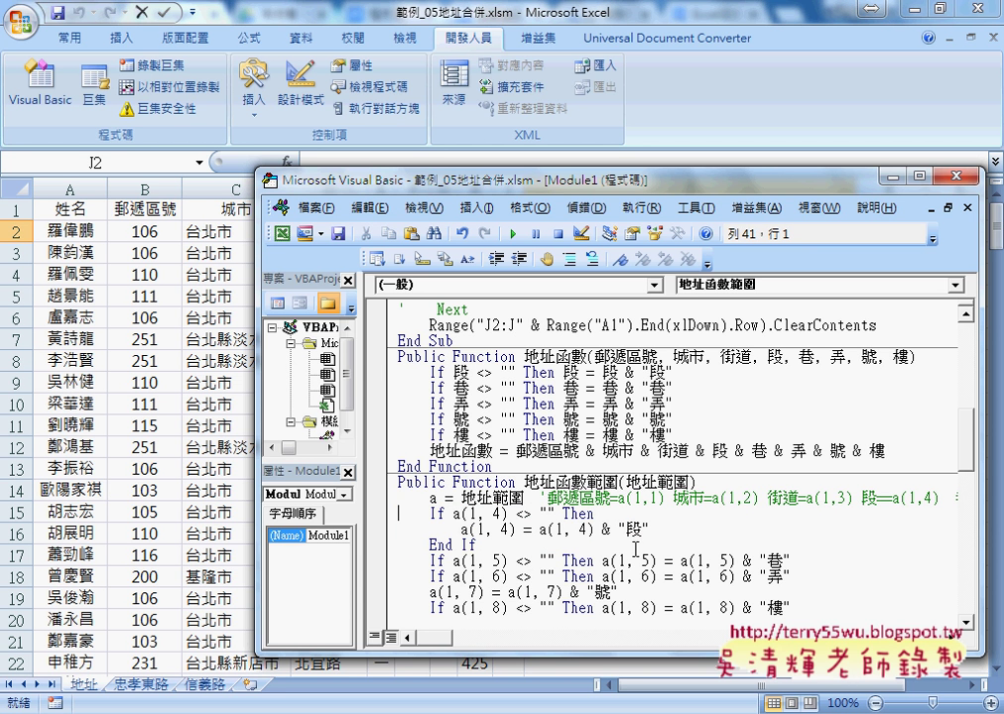
{"action": "left_click_drag", "start_coordinate": [650, 530], "coordinate": [459, 531]}
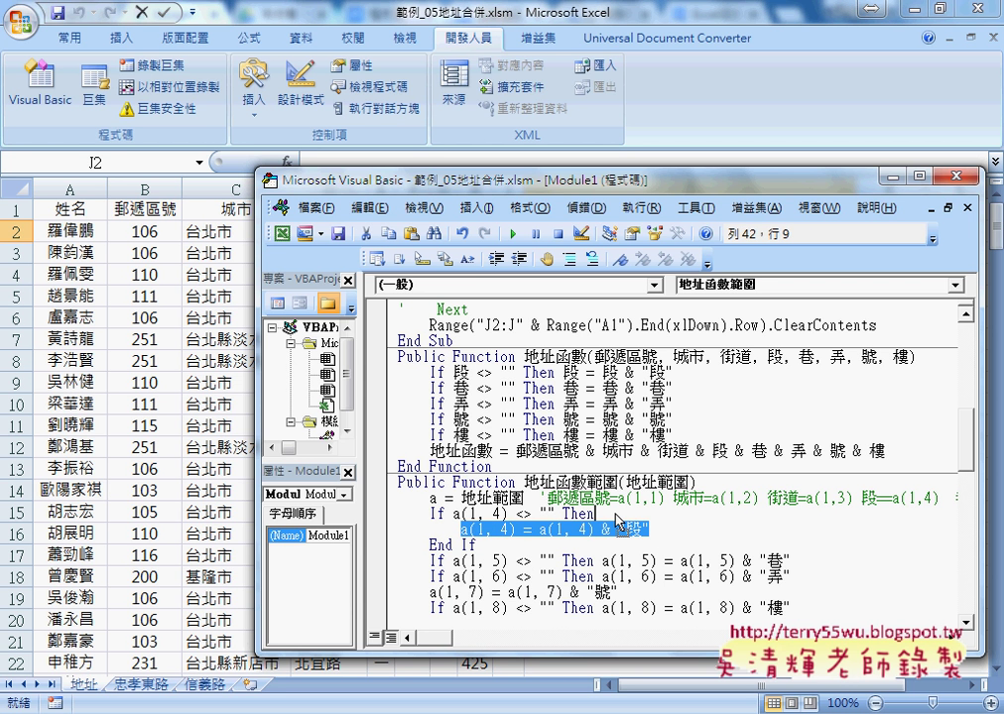
{"action": "left_click_drag", "start_coordinate": [616, 517], "coordinate": [605, 516]}
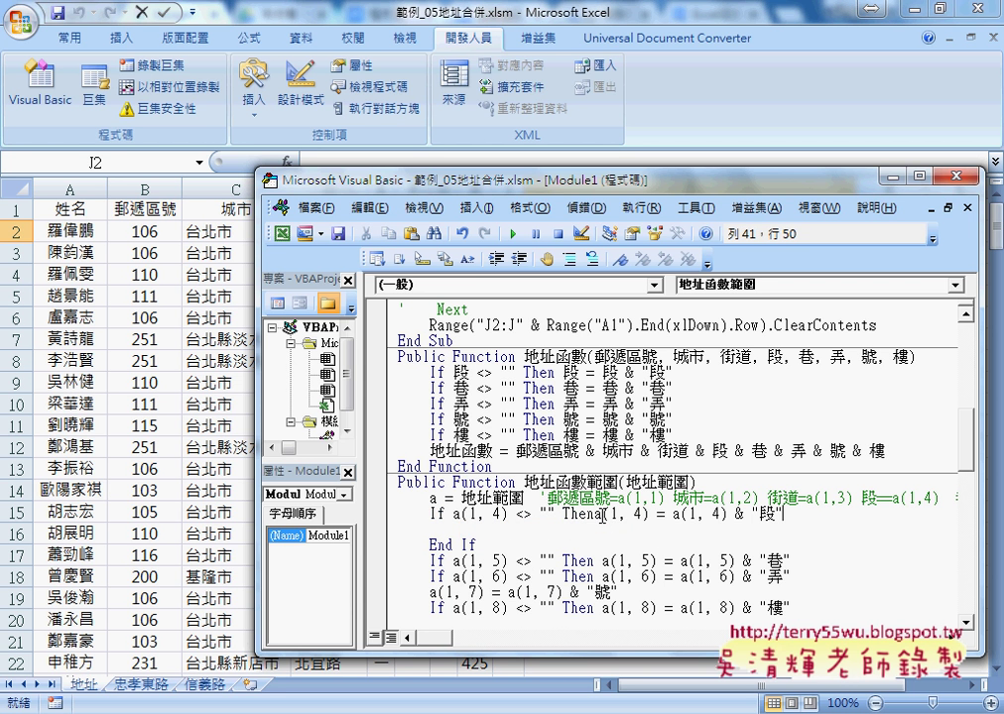
{"action": "left_click_drag", "start_coordinate": [548, 544], "coordinate": [422, 528]}
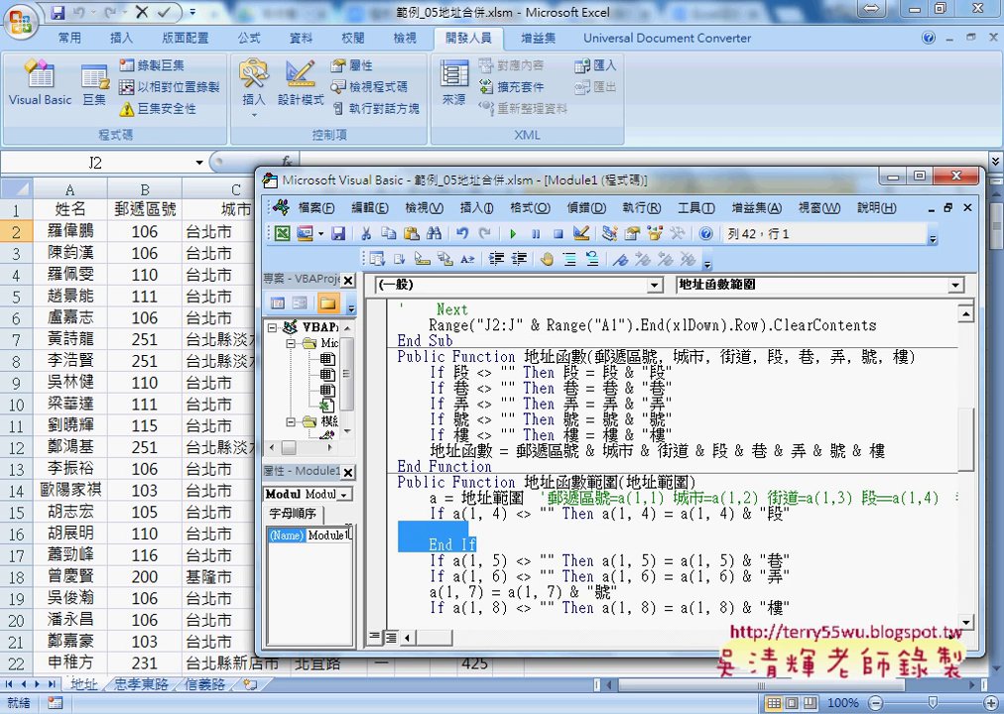
{"action": "key", "text": "Delete"}
{"action": "key", "text": "Delete"}
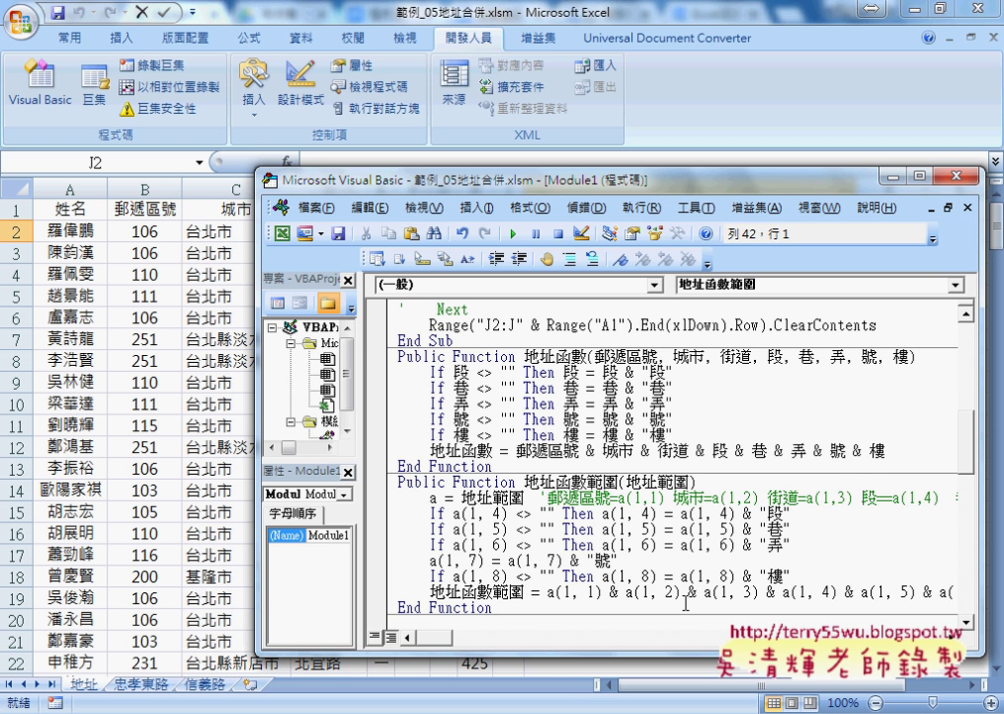
{"action": "left_click_drag", "start_coordinate": [466, 179], "coordinate": [290, 105]}
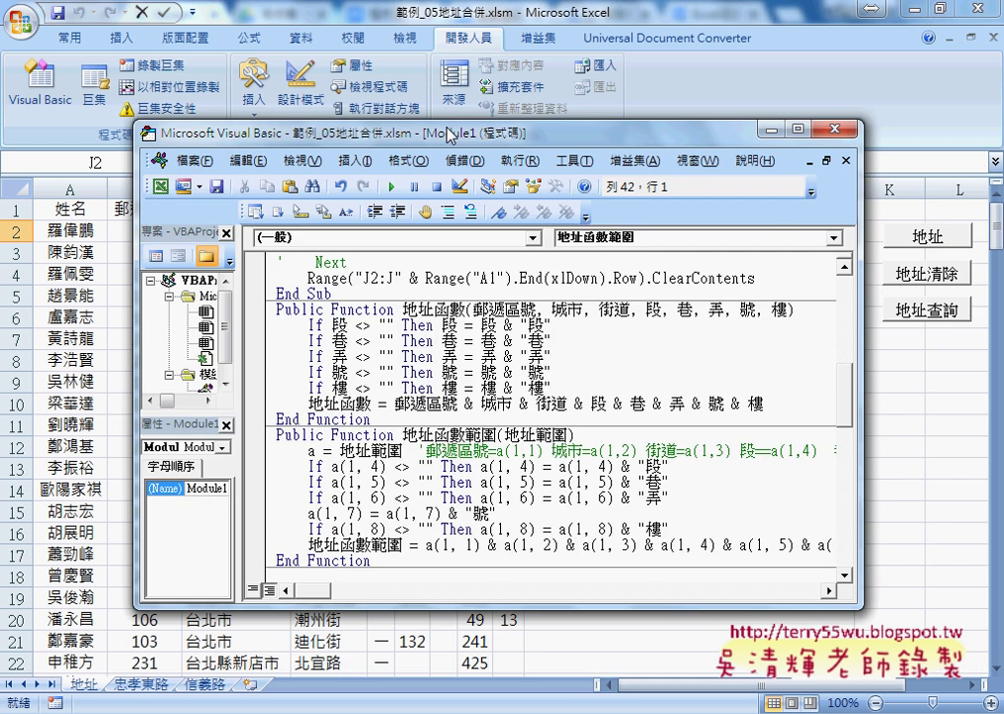
{"action": "left_click_drag", "start_coordinate": [807, 583], "coordinate": [976, 583]}
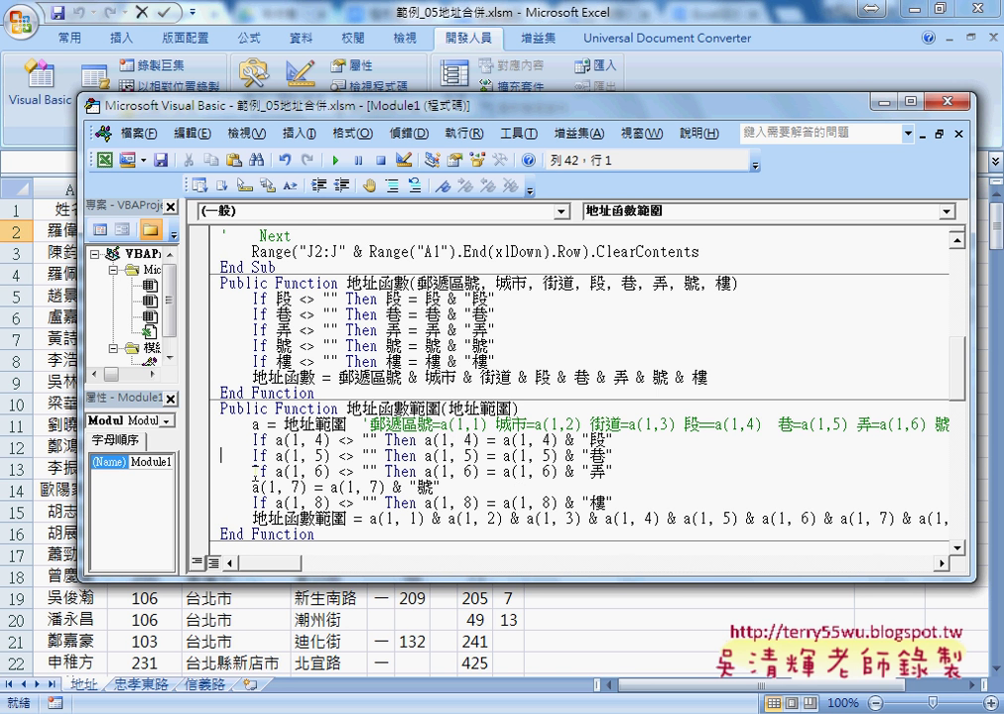
{"action": "left_click", "coordinate": [942, 105]}
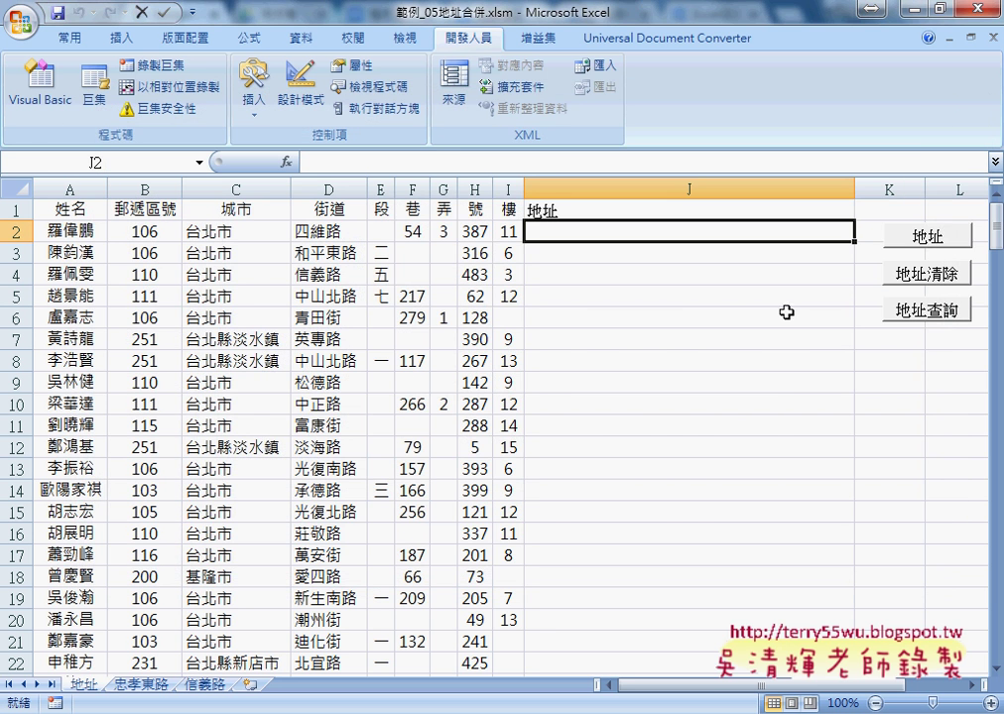
{"action": "left_click", "coordinate": [914, 238]}
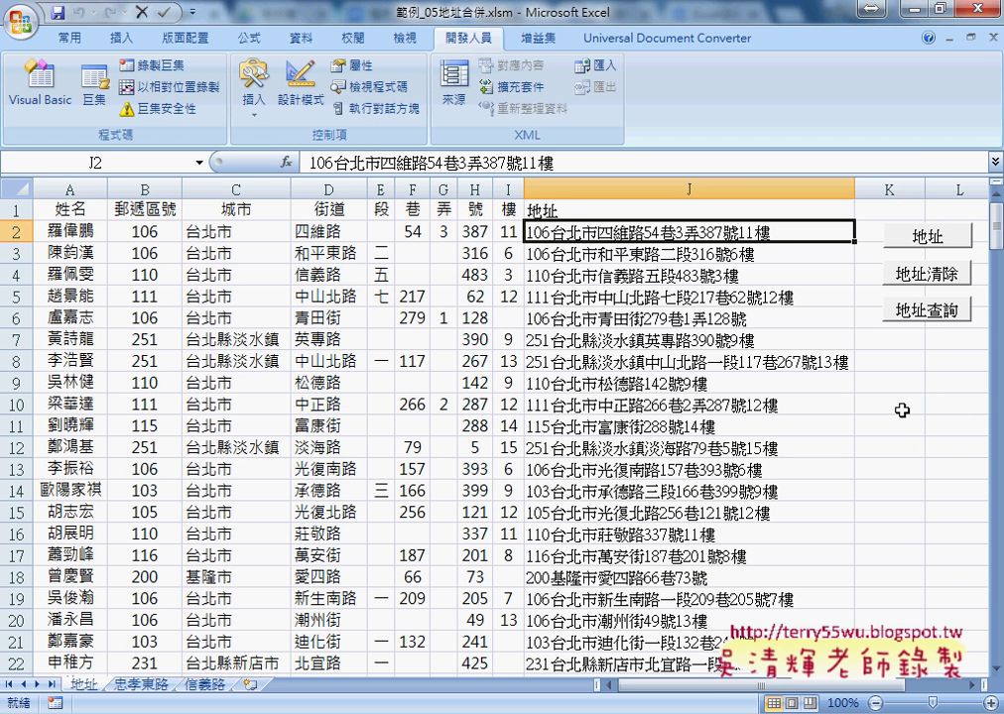
Step: Run 地址查詢 with keyword 仁愛路, view the new 仁愛路 sheet, then go back to the 地址 sheet
{"action": "left_click", "coordinate": [922, 313]}
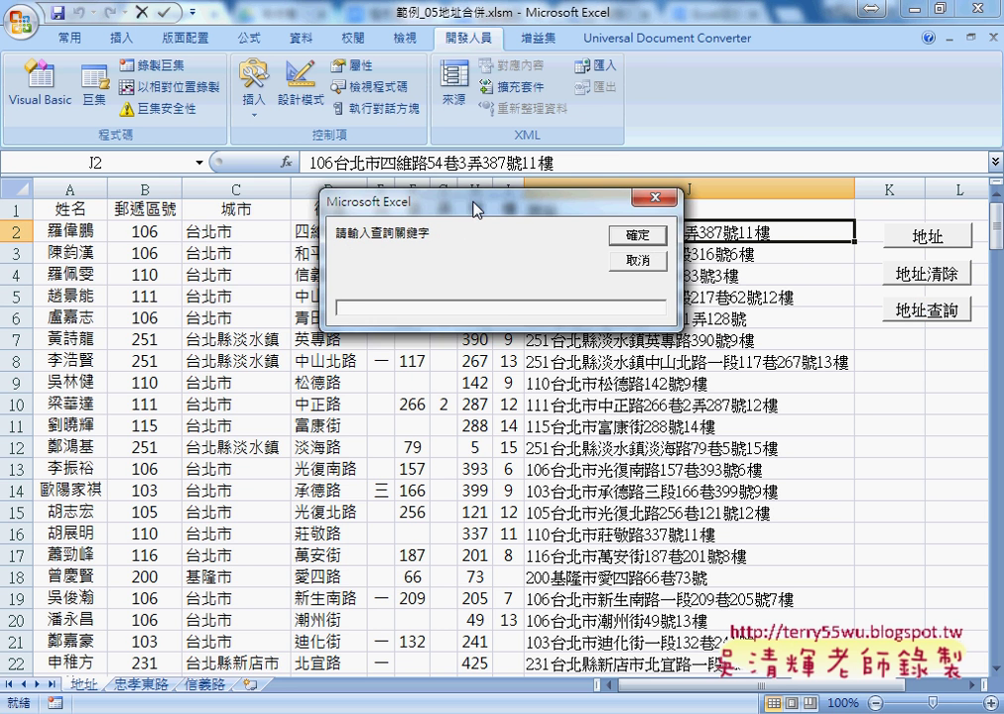
{"action": "left_click_drag", "start_coordinate": [402, 202], "coordinate": [166, 198]}
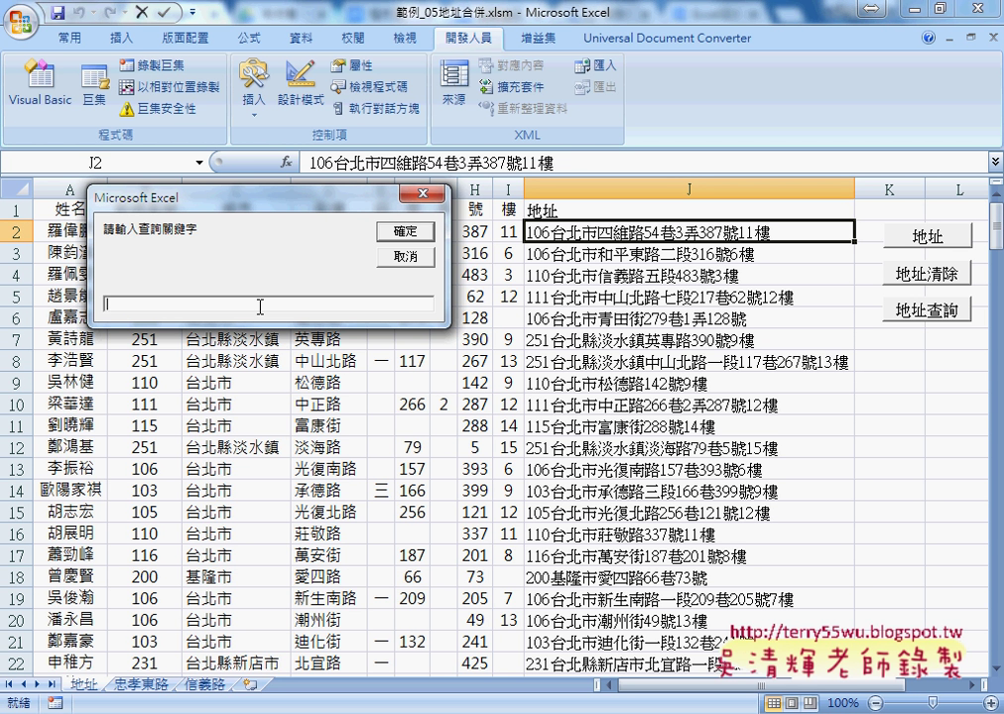
{"action": "type", "text": "ㄊ"}
{"action": "type", "text": "ㄙ"}
{"action": "type", "text": "仁愛"}
{"action": "type", "text": "ㄌ"}
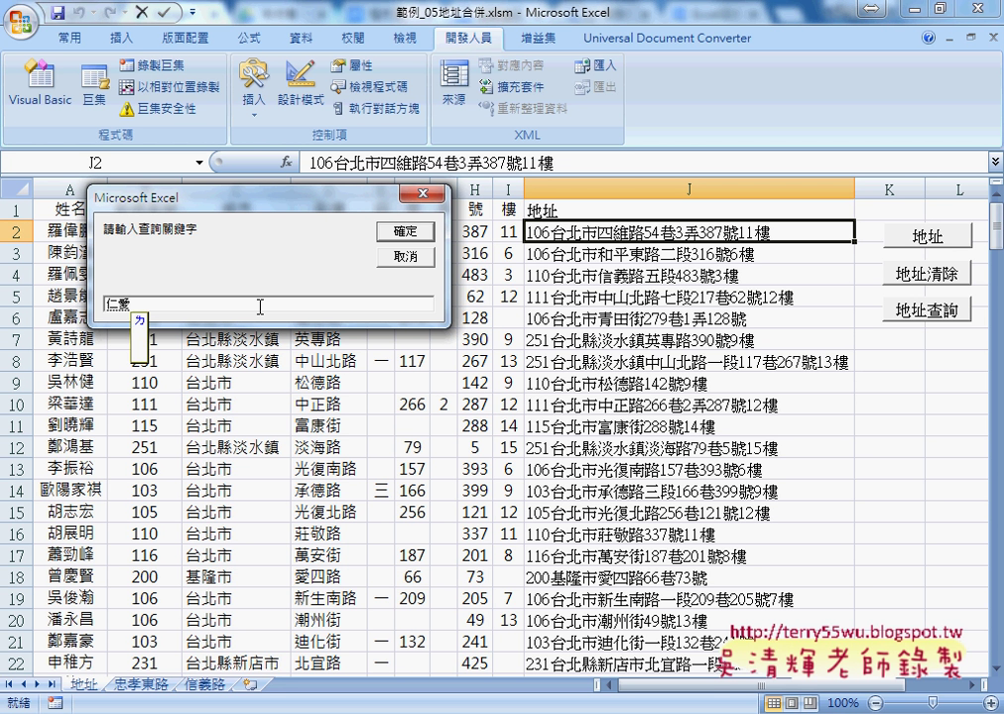
{"action": "type", "text": "路"}
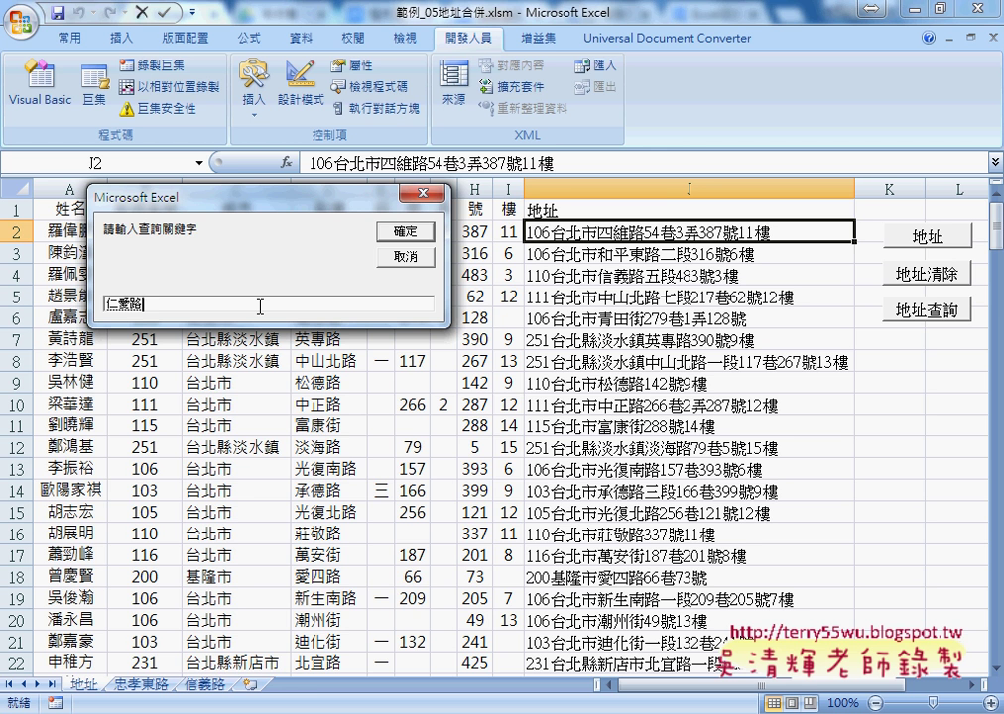
{"action": "key", "text": "Return"}
{"action": "left_click", "coordinate": [405, 230]}
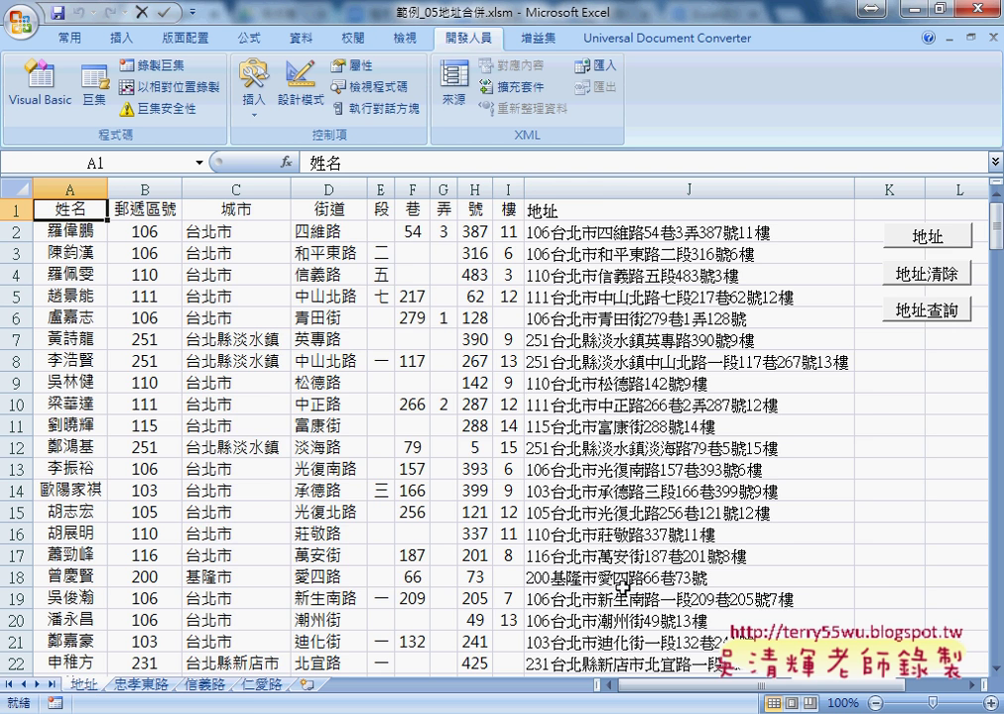
{"action": "left_click", "coordinate": [268, 684]}
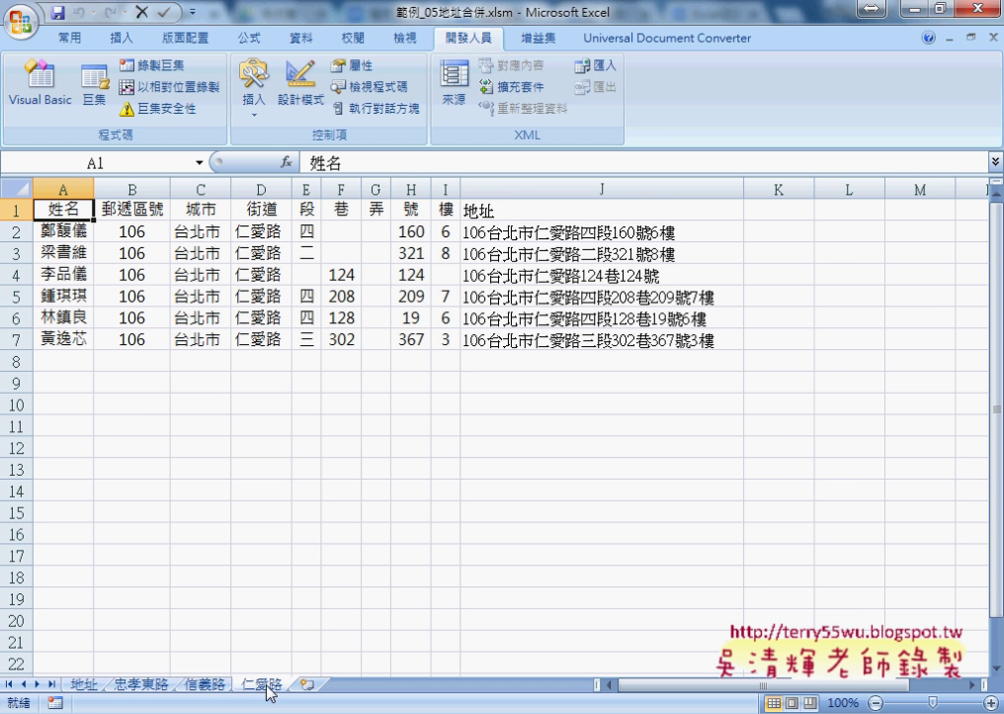
{"action": "left_click", "coordinate": [83, 684]}
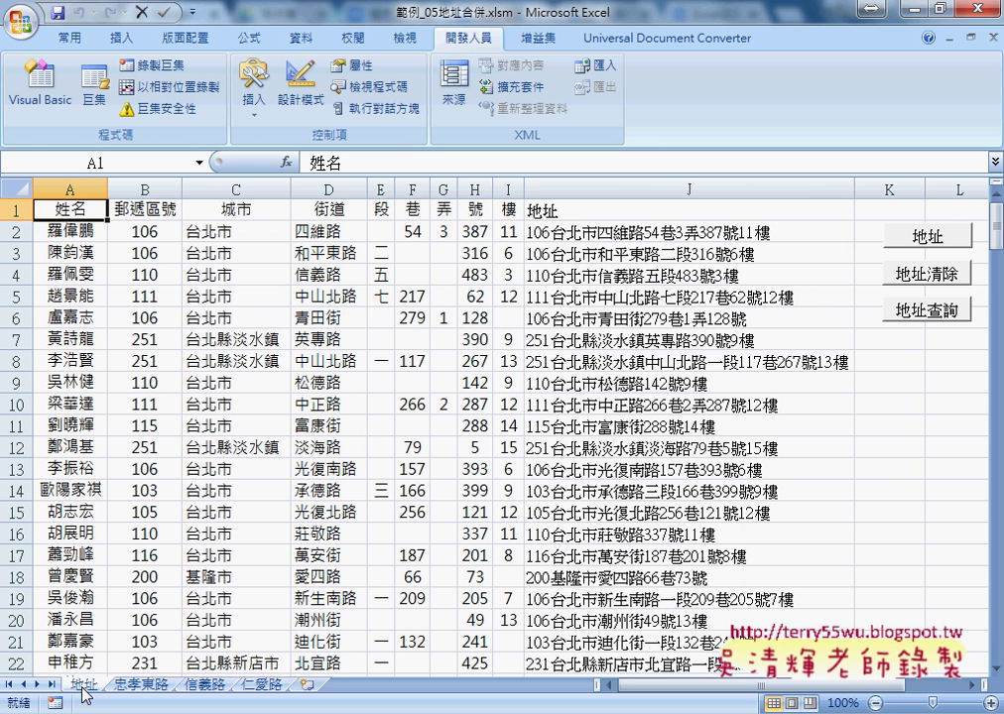
{"action": "left_click", "coordinate": [560, 210]}
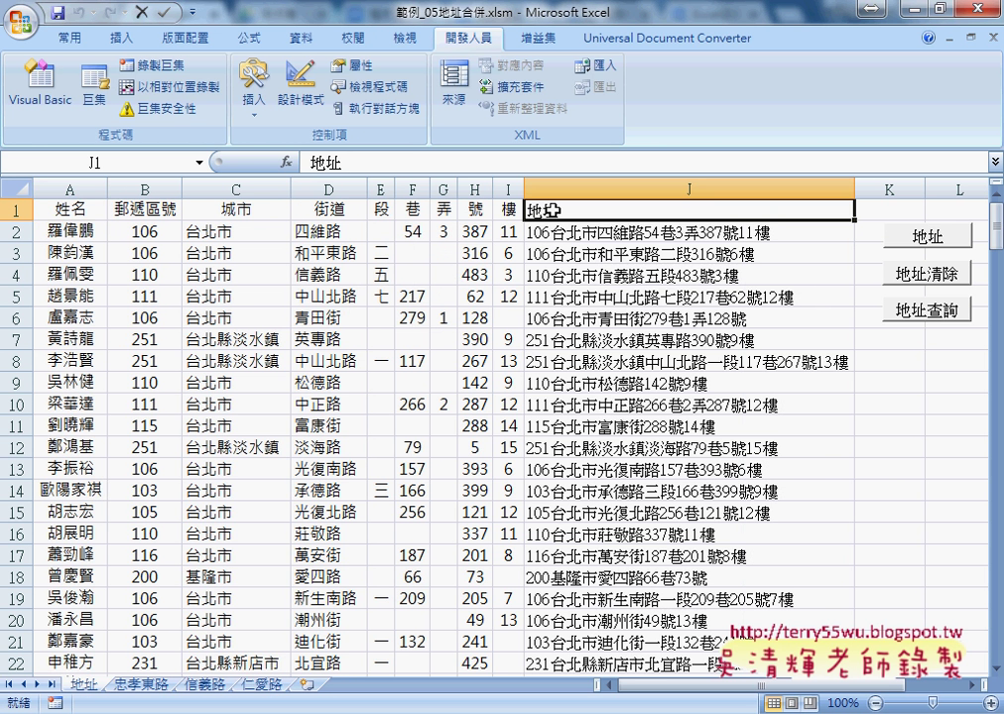
Step: Turn on AutoFilter for the address table and point out the 地址 column's contains-text option
{"action": "left_click", "coordinate": [300, 40]}
{"action": "left_click", "coordinate": [426, 91]}
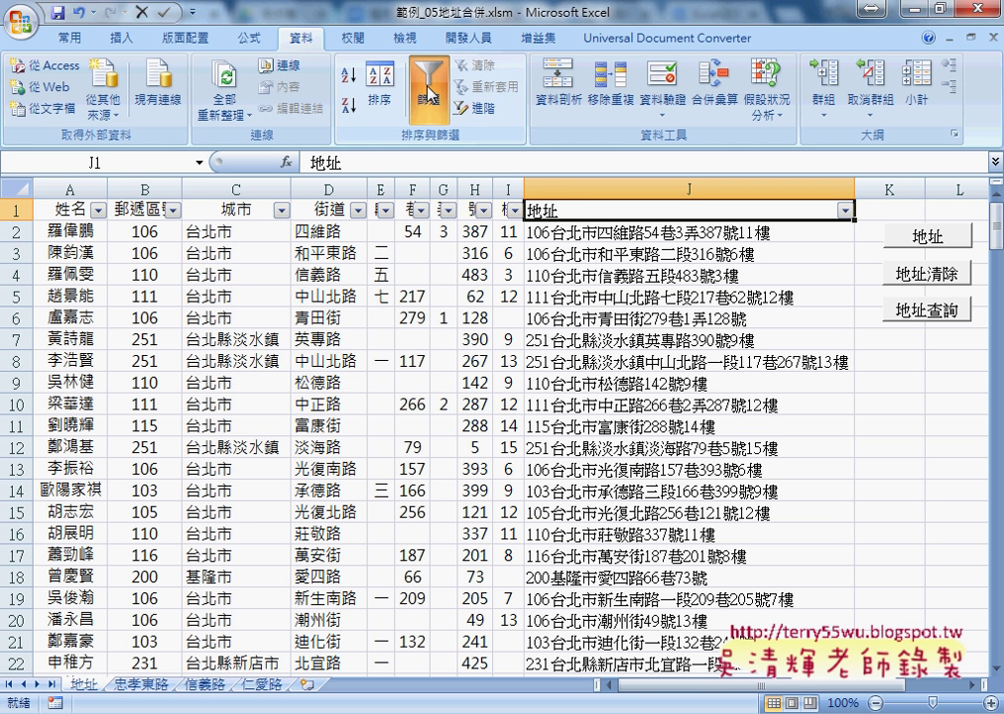
{"action": "left_click", "coordinate": [843, 210]}
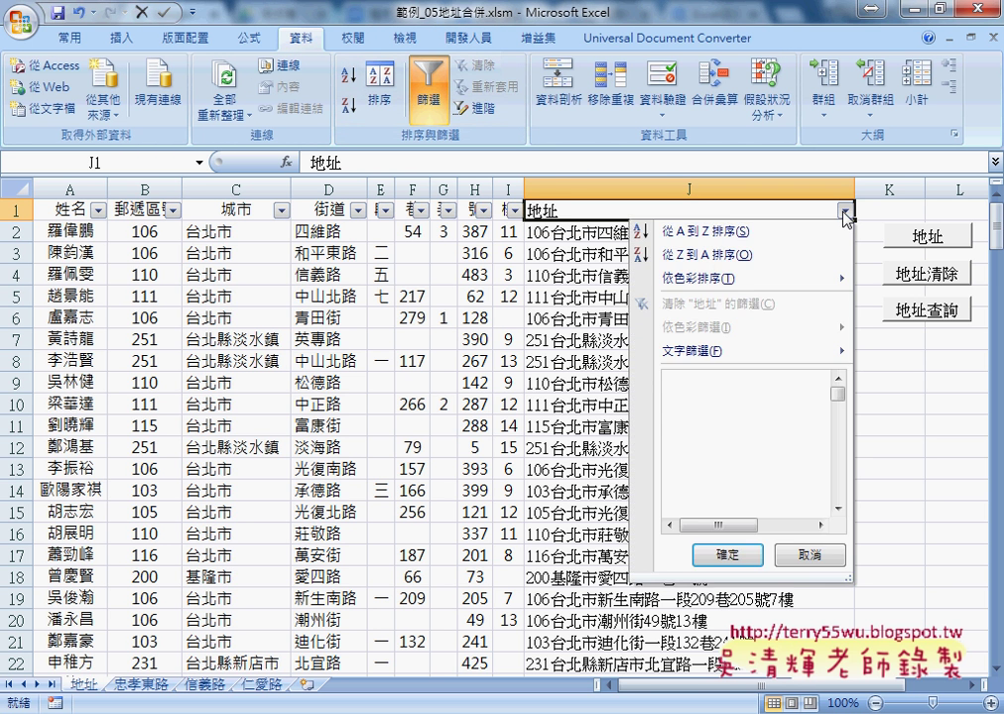
{"action": "mouse_move", "coordinate": [746, 357]}
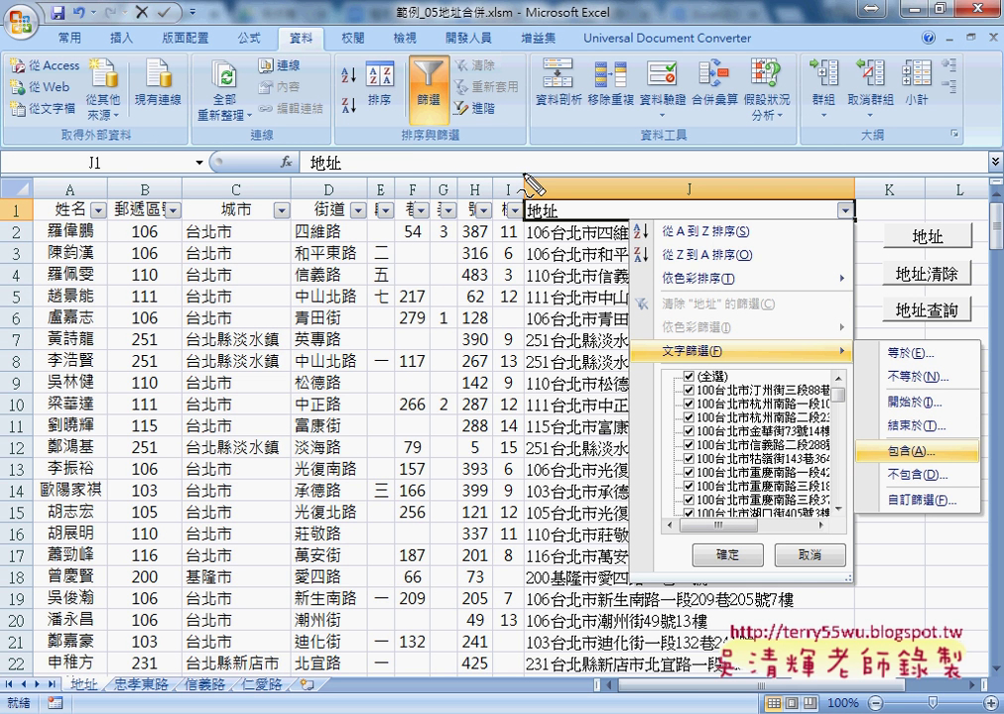
{"action": "left_click_drag", "start_coordinate": [289, 24], "coordinate": [315, 48]}
{"action": "left_click_drag", "start_coordinate": [409, 61], "coordinate": [433, 144]}
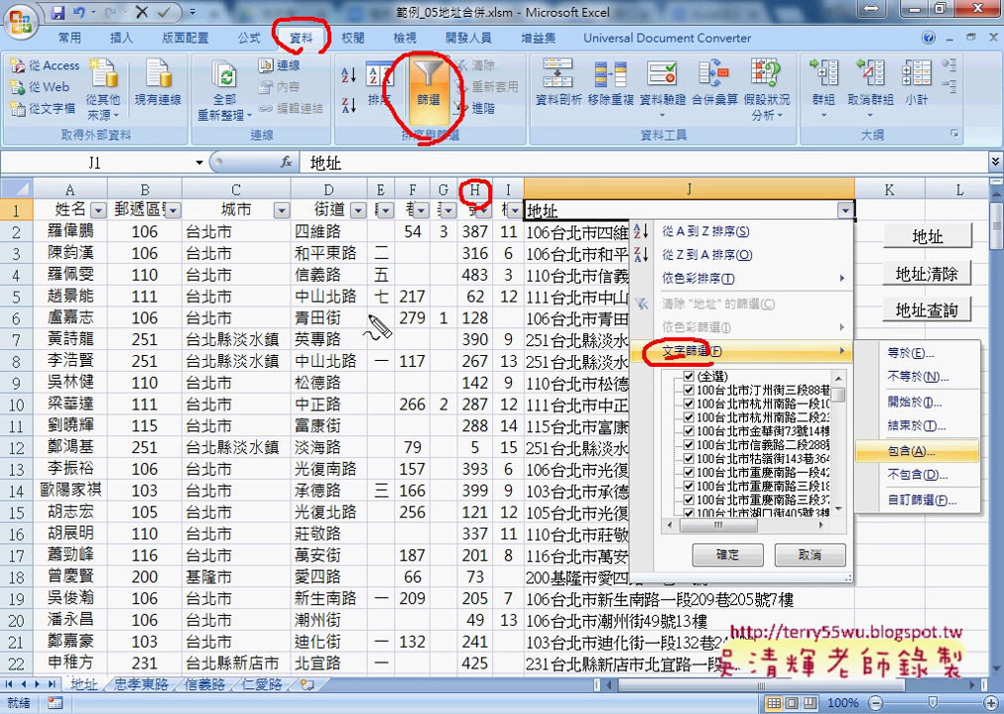
{"action": "mouse_move", "coordinate": [897, 461]}
{"action": "left_mouse_down"}
{"action": "mouse_move", "coordinate": [932, 457]}
{"action": "mouse_move", "coordinate": [877, 460]}
{"action": "left_mouse_up"}
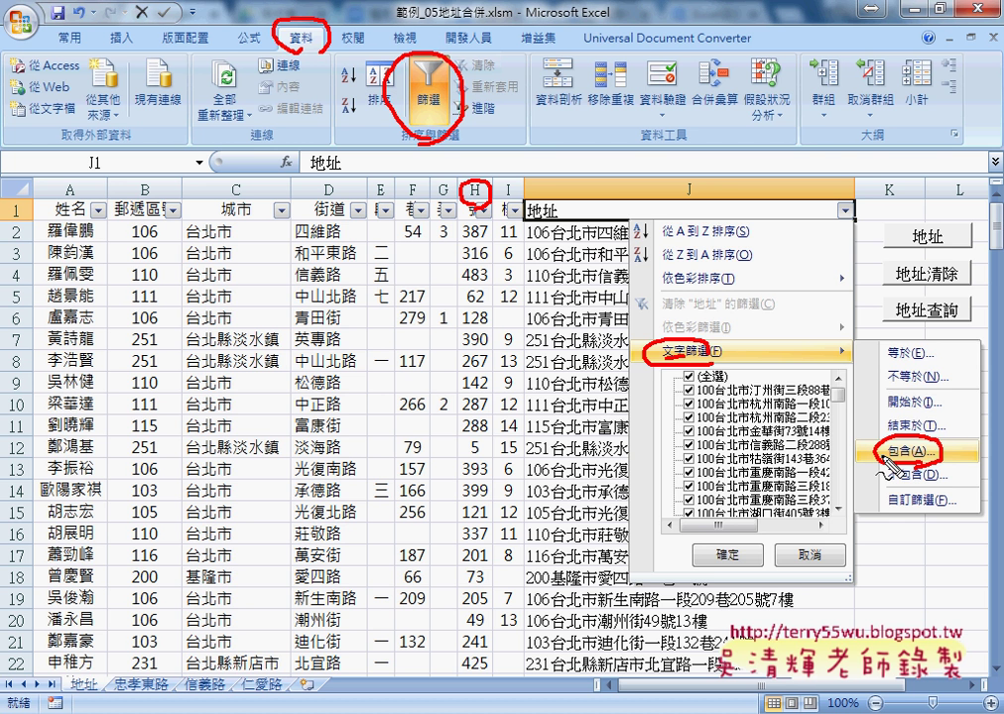
{"action": "left_click", "coordinate": [890, 454]}
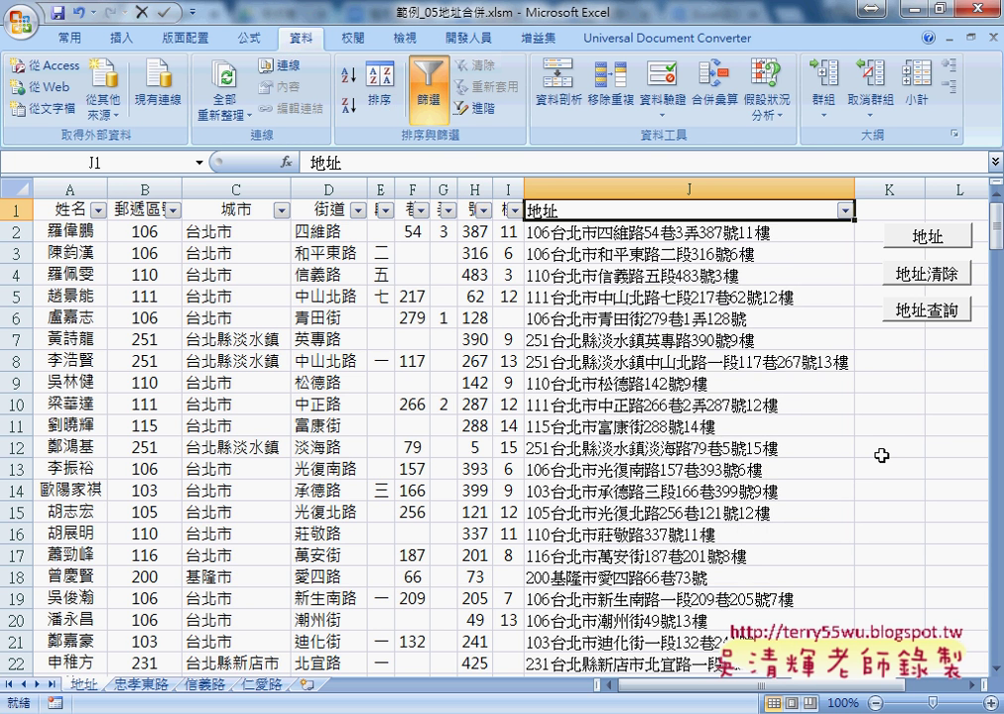
Step: Apply a 文字篩選 包含 filter of 仁愛路 on the 地址 column
{"action": "left_click", "coordinate": [844, 211]}
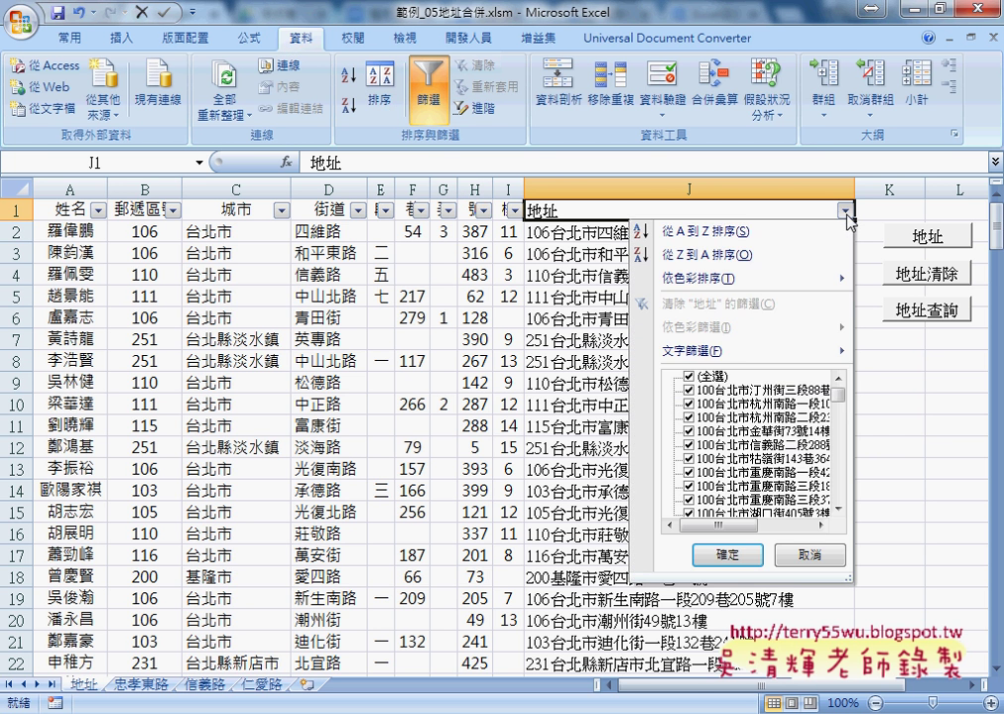
{"action": "mouse_move", "coordinate": [759, 355]}
{"action": "left_click", "coordinate": [898, 452]}
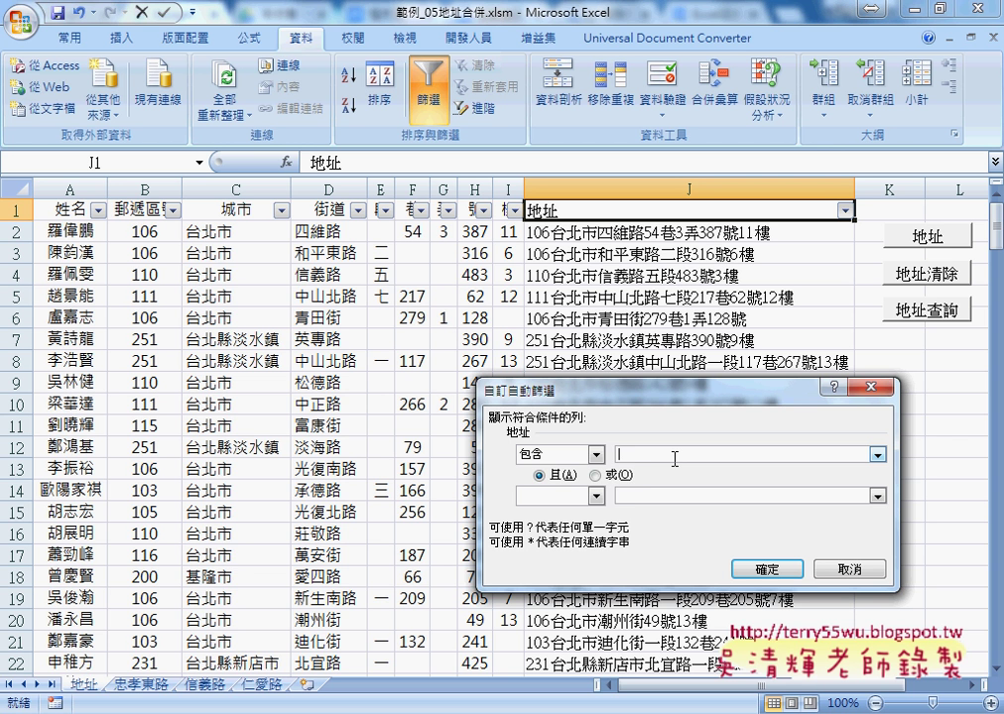
{"action": "type", "text": "仁"}
{"action": "type", "text": "愛路"}
{"action": "left_click", "coordinate": [778, 570]}
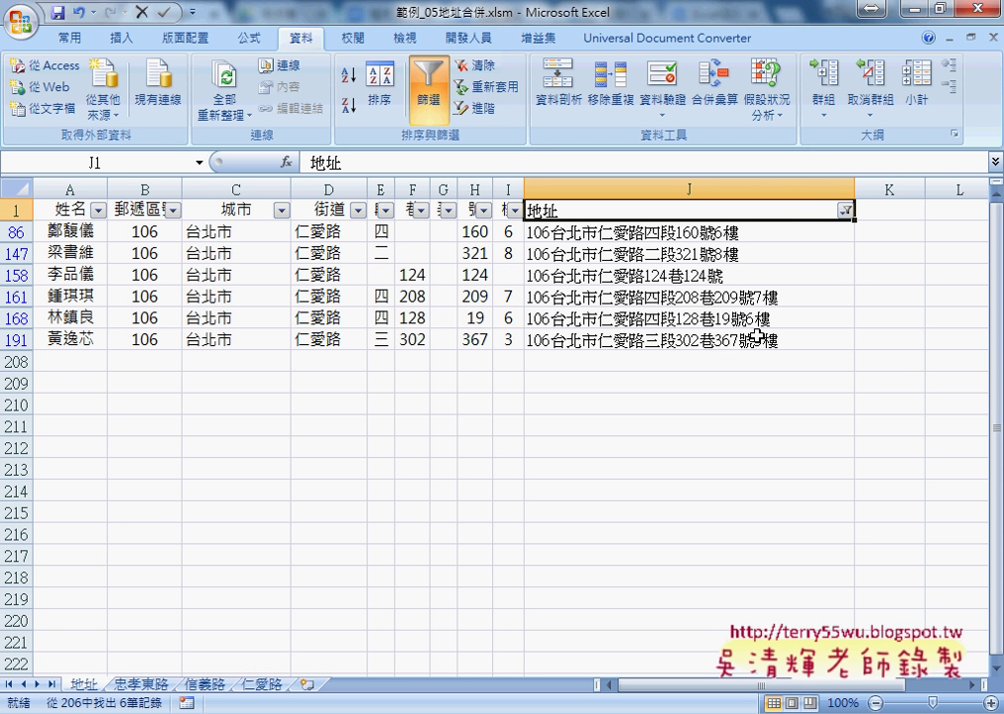
Step: Copy the filtered 仁愛路 rows with headers starting from A1, then insert a new blank Sheet2
{"action": "left_click", "coordinate": [63, 210]}
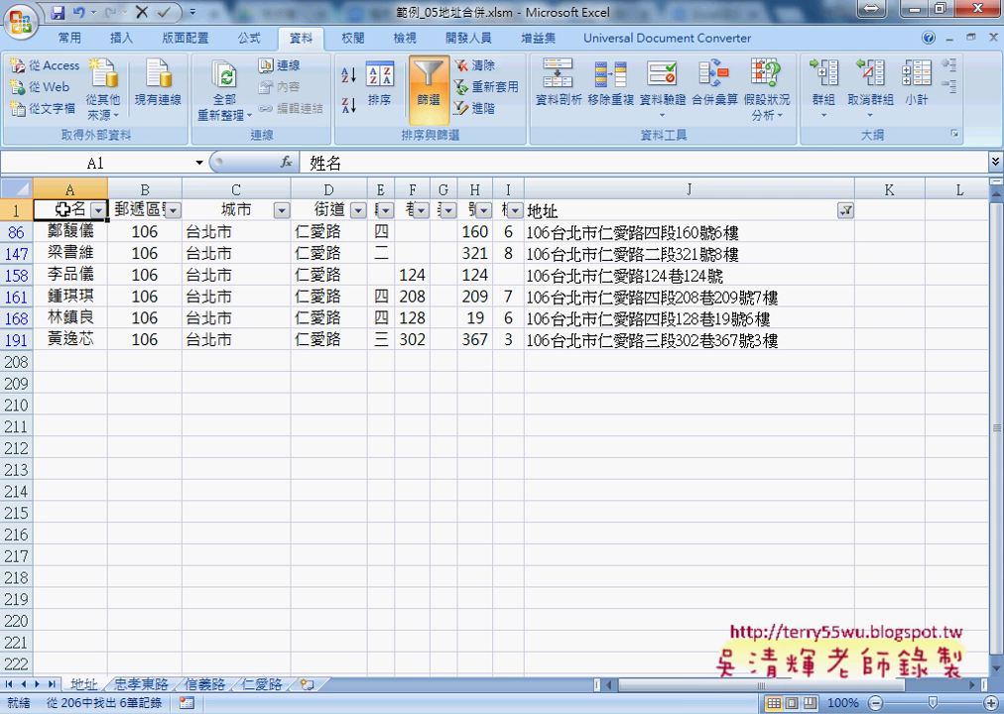
{"action": "key", "text": "ctrl+shift+Right"}
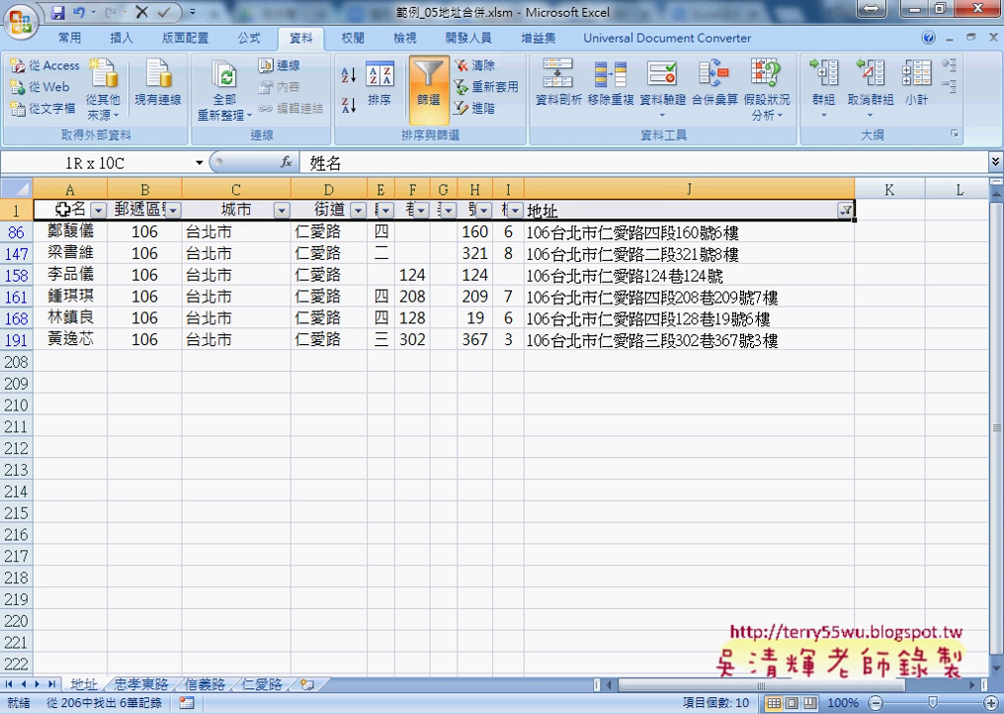
{"action": "key", "text": "ctrl+shift+Down"}
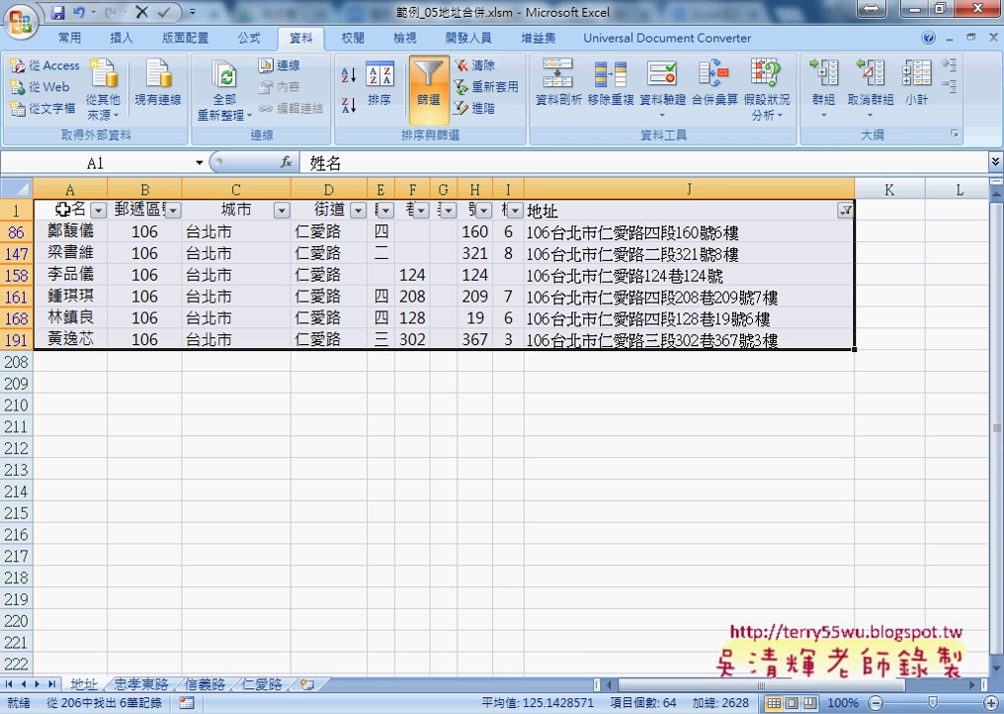
{"action": "key", "text": "ctrl+c"}
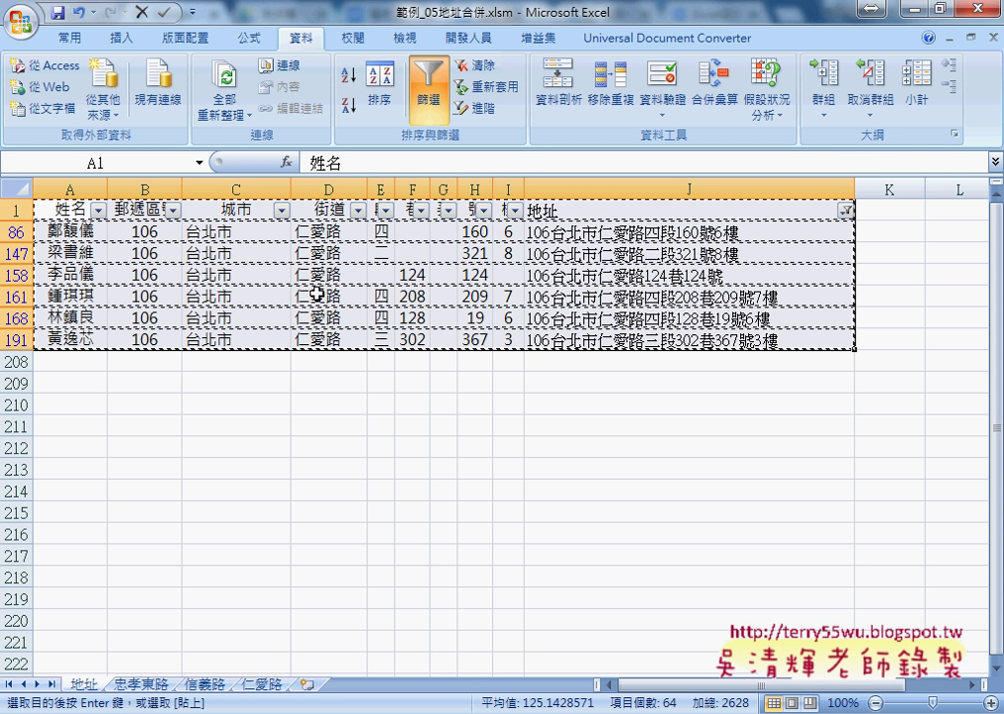
{"action": "left_click", "coordinate": [308, 687]}
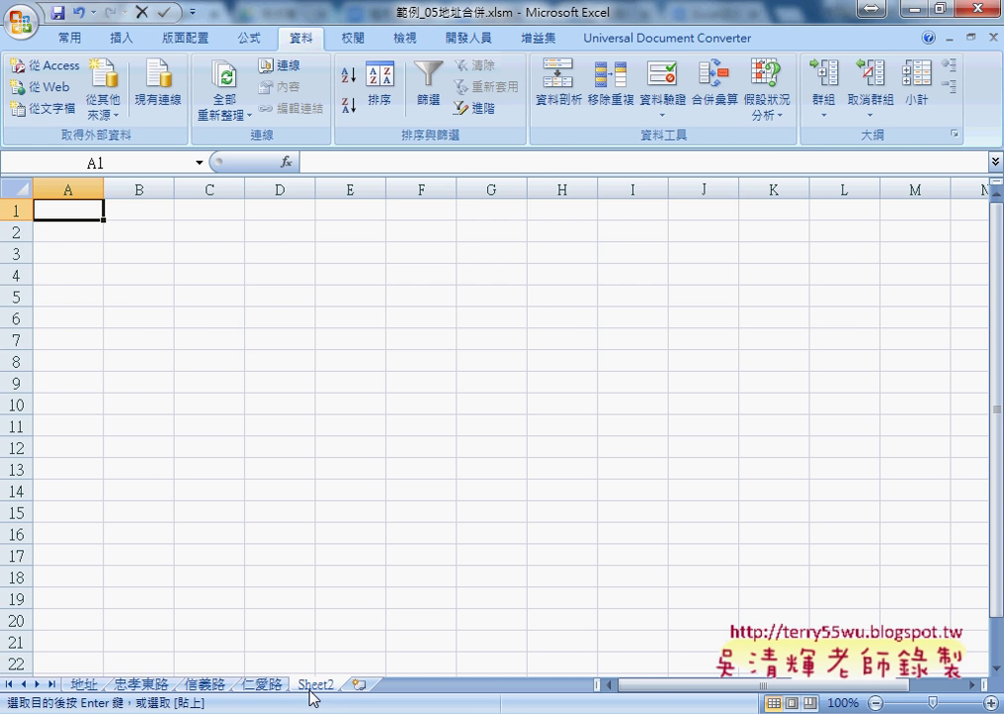
Step: Paste the six 仁愛路 rows into Sheet2 and AutoFit columns A–J to their contents
{"action": "key", "text": "ctrl+v"}
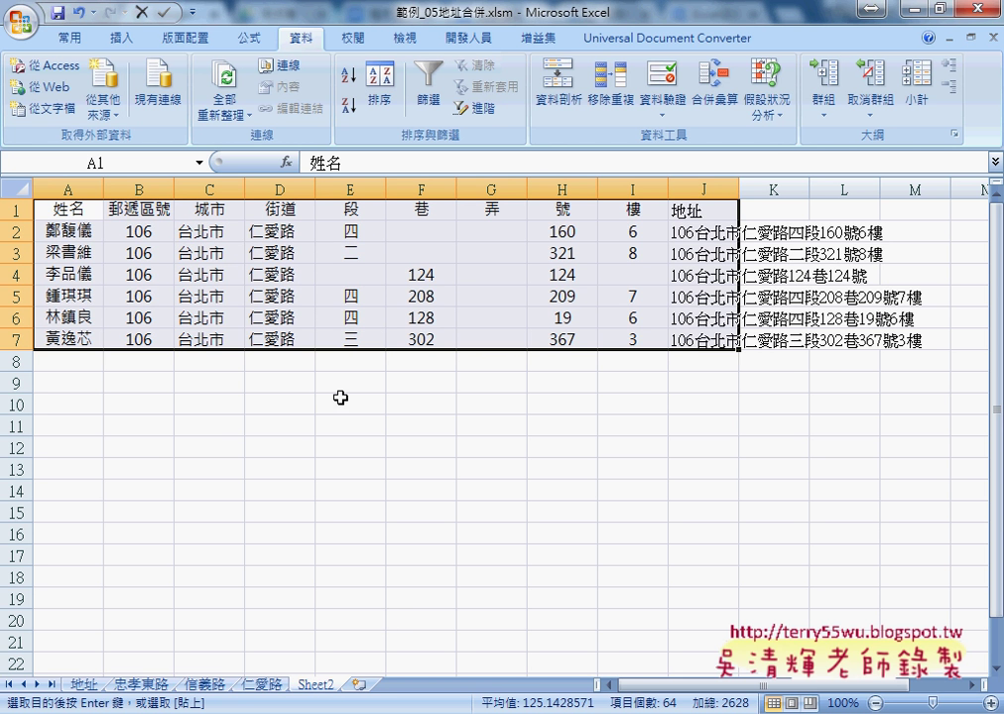
{"action": "left_click", "coordinate": [69, 37]}
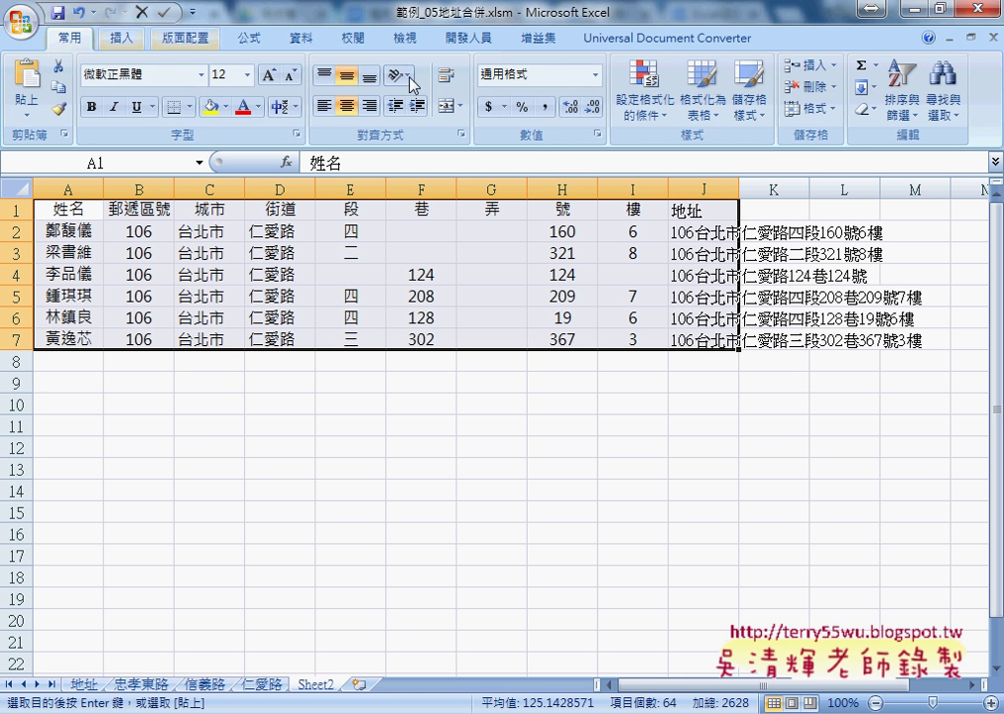
{"action": "left_click", "coordinate": [826, 112]}
{"action": "left_click", "coordinate": [831, 166]}
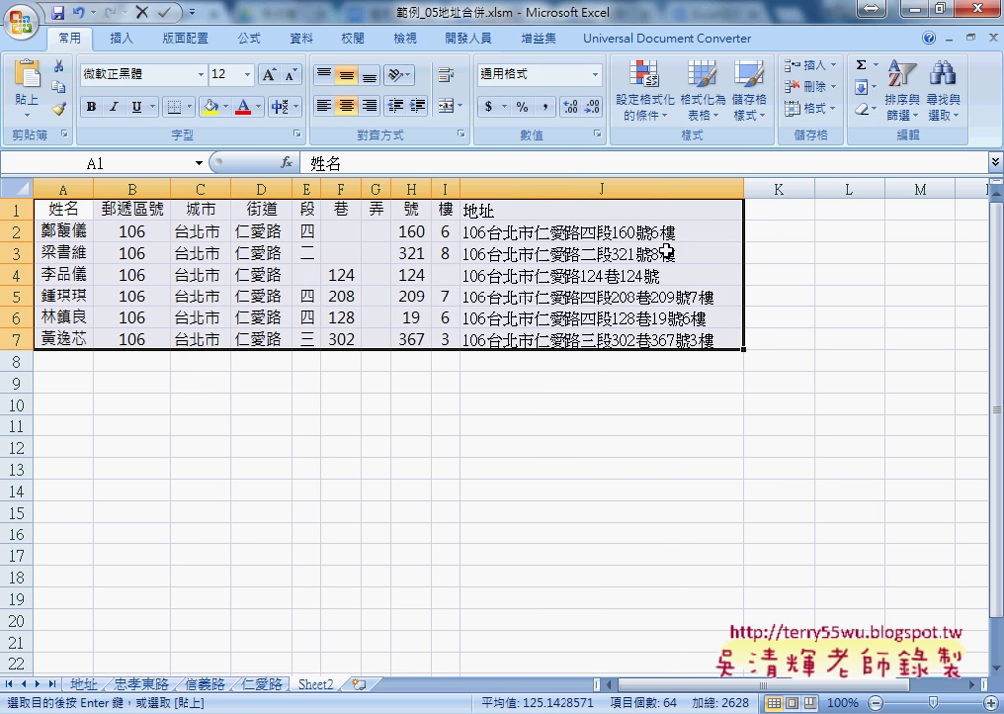
Step: Return to the 地址 sheet and select empty cell D220
{"action": "double_click", "coordinate": [318, 686]}
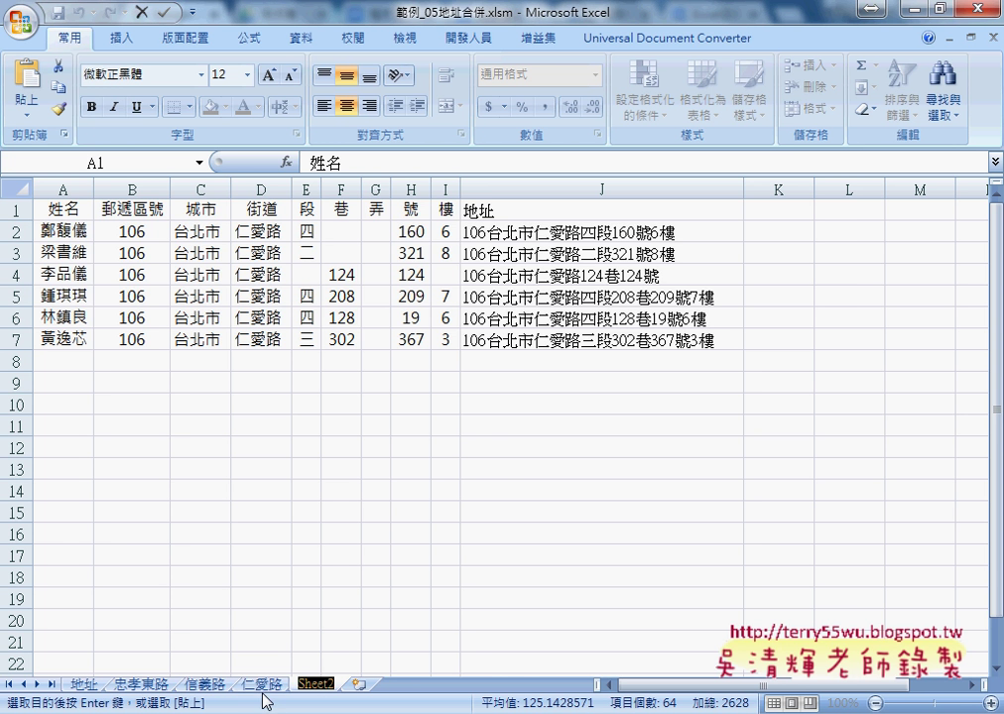
{"action": "left_click", "coordinate": [87, 685]}
{"action": "left_click", "coordinate": [358, 620]}
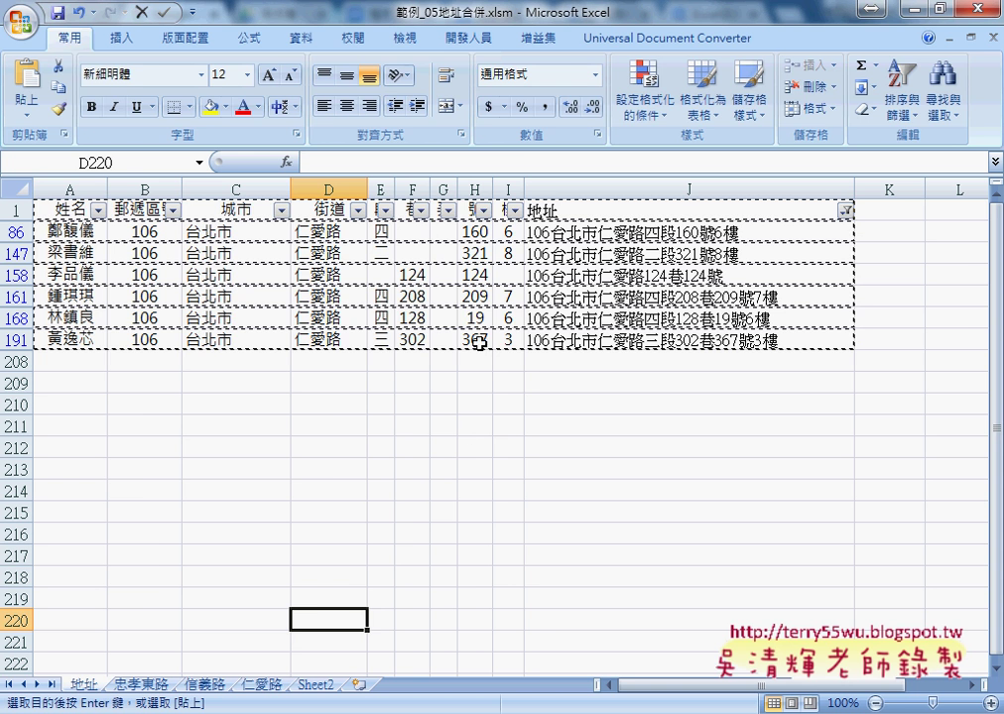
Step: Turn off the 篩選 filter so all address rows show, then right-click the 地址查詢 button
{"action": "left_click", "coordinate": [303, 38]}
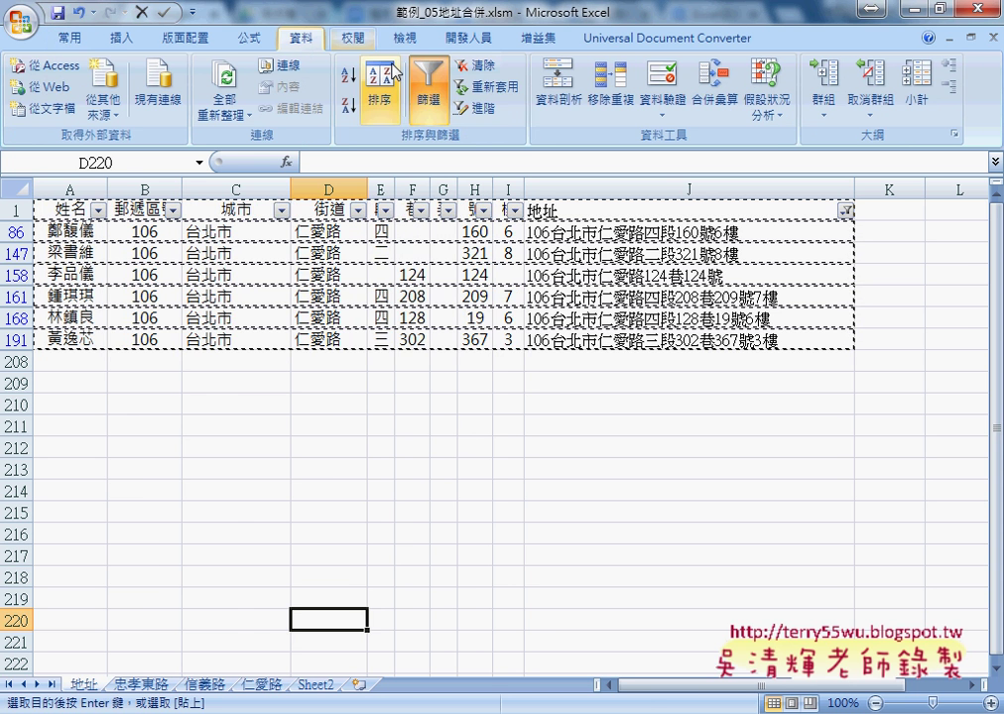
{"action": "left_click", "coordinate": [430, 99]}
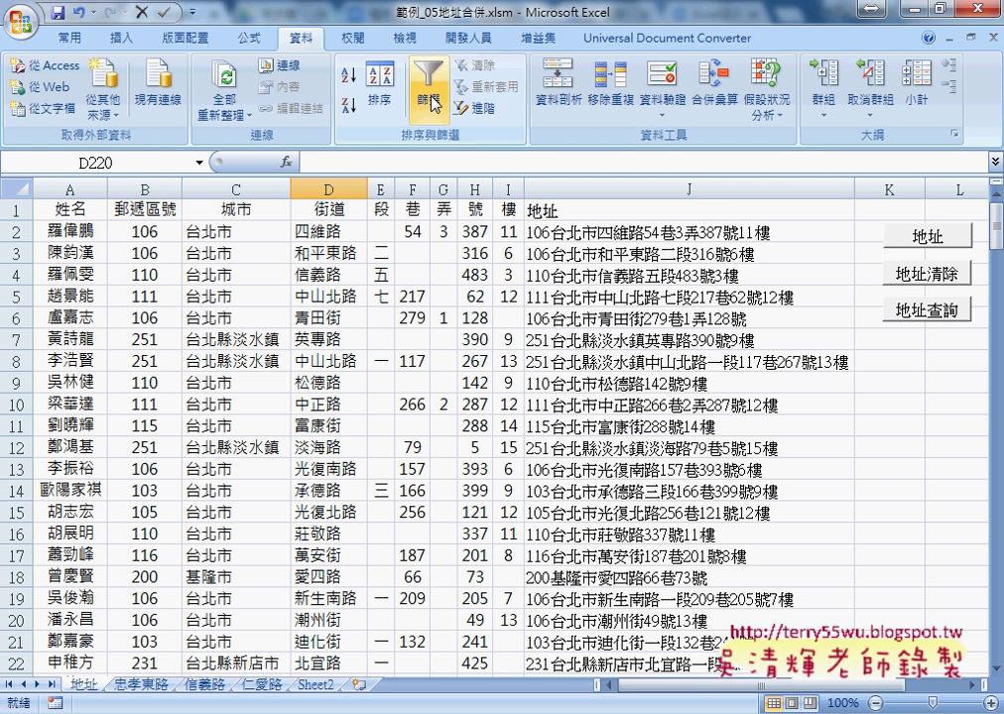
{"action": "right_click", "coordinate": [914, 316]}
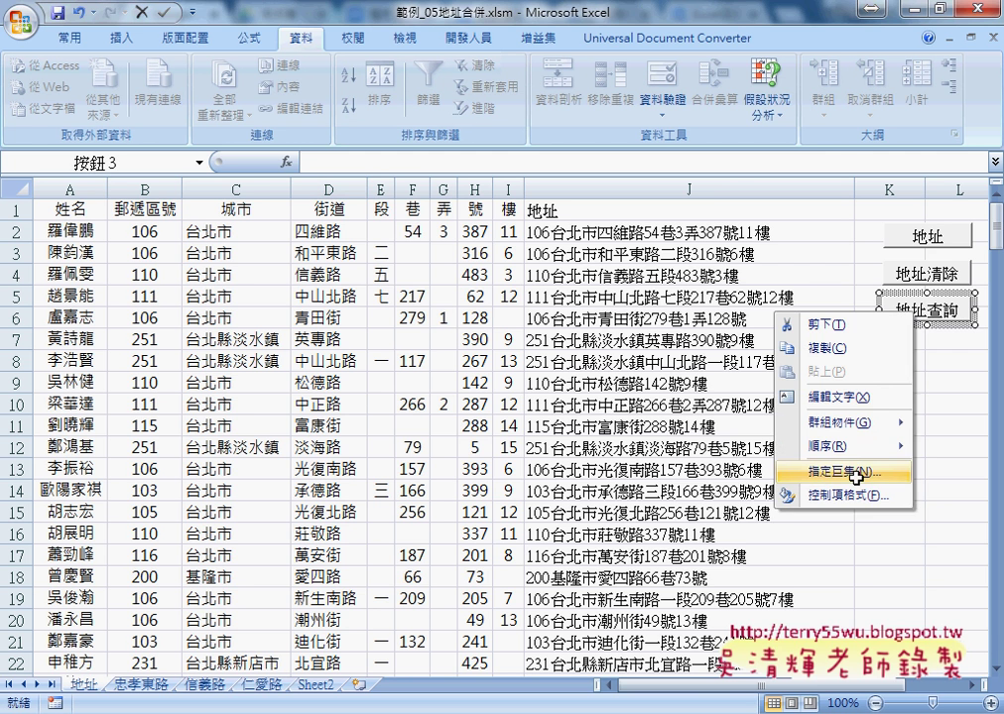
Step: Open the 地址查詢 macro's code through 指定巨集 > 編輯 and enlarge the VBA editor window
{"action": "left_click", "coordinate": [879, 474]}
{"action": "left_click", "coordinate": [979, 359]}
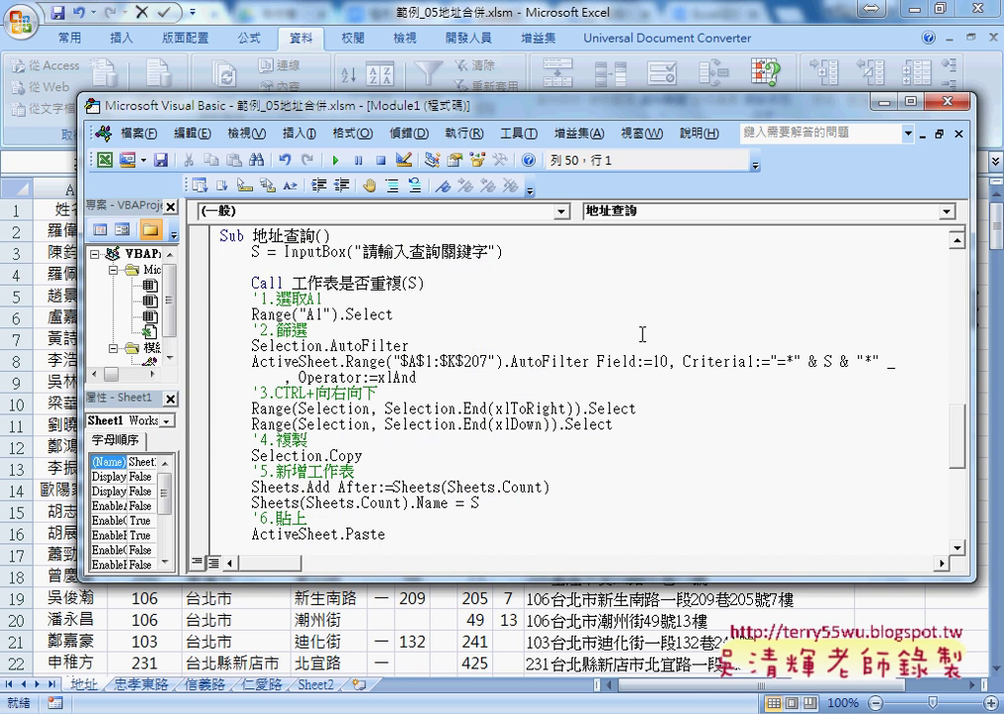
{"action": "left_click_drag", "start_coordinate": [577, 99], "coordinate": [559, 49]}
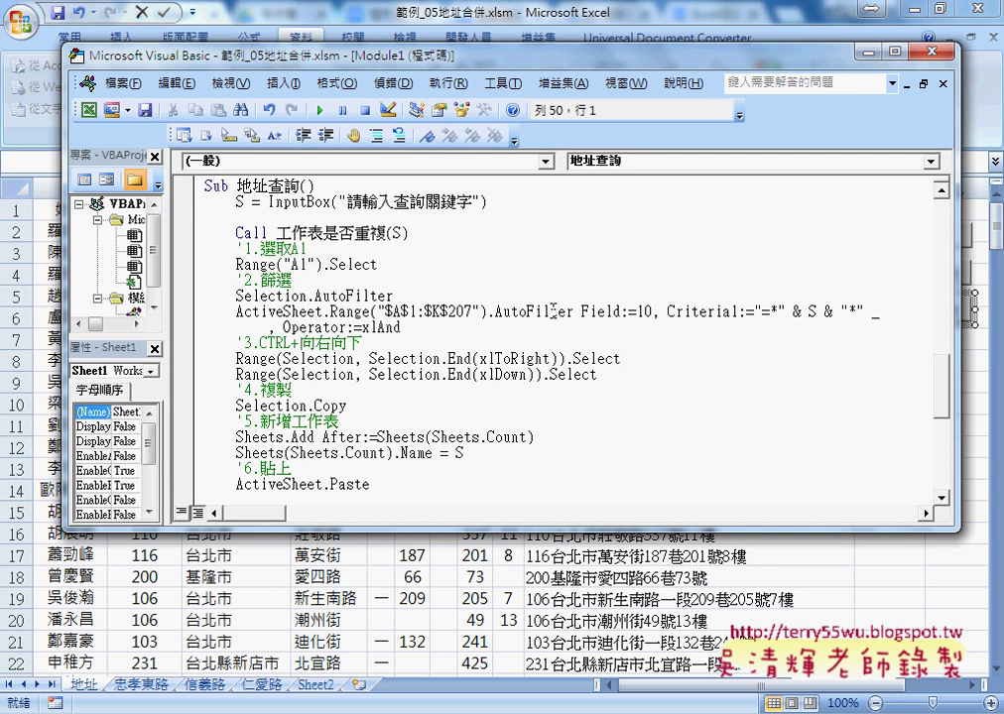
{"action": "left_click_drag", "start_coordinate": [547, 533], "coordinate": [546, 602]}
{"action": "scroll", "coordinate": [566, 477], "scroll_direction": "down", "scroll_amount": 1}
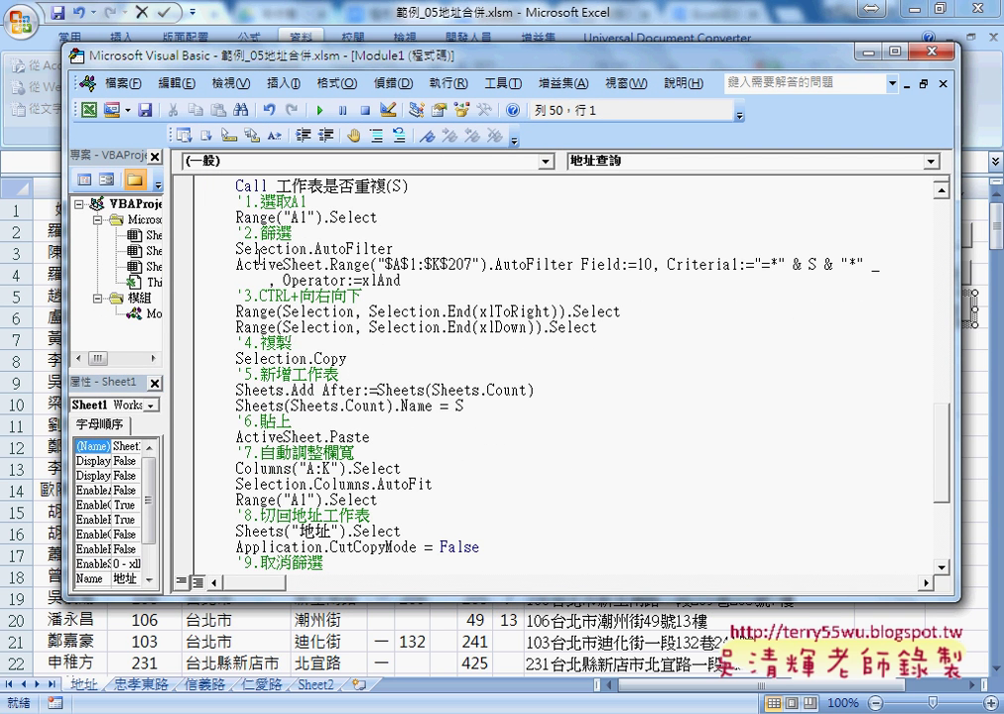
Step: Inspect the filter logic, selecting Criteria, the keyword variable S and the InputBox prompt
{"action": "left_click", "coordinate": [243, 201]}
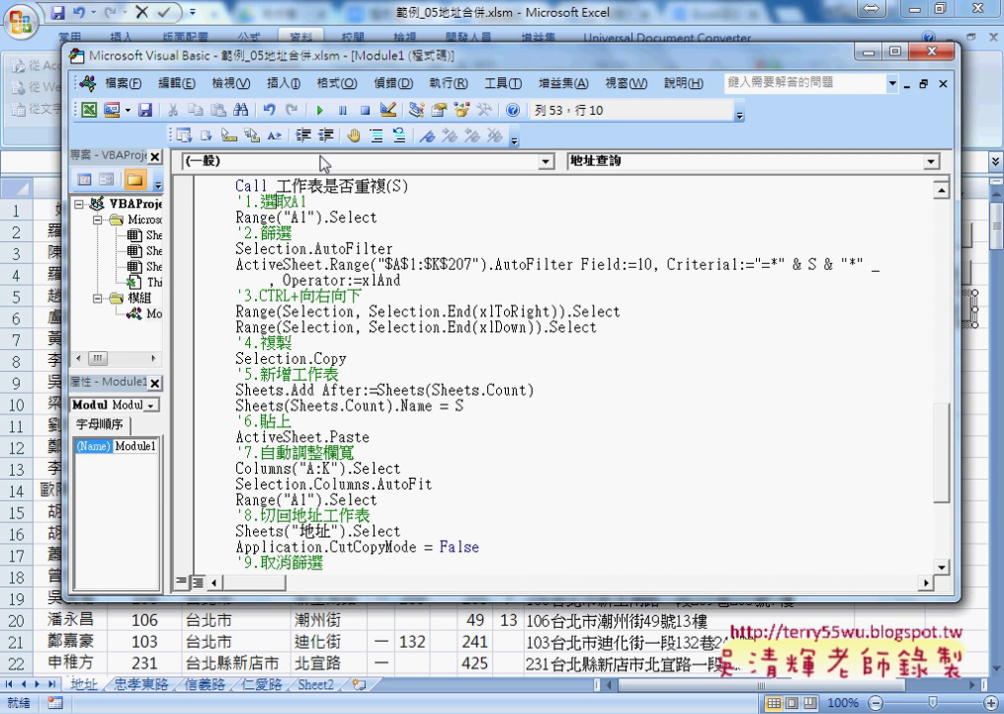
{"action": "left_click", "coordinate": [268, 233]}
{"action": "key", "text": "Down"}
{"action": "key", "text": "Down"}
{"action": "key", "text": "Down"}
{"action": "key", "text": "Down"}
{"action": "key", "text": "Down"}
{"action": "key", "text": "Down"}
{"action": "key", "text": "Down"}
{"action": "key", "text": "Down"}
{"action": "key", "text": "Down"}
{"action": "key", "text": "Down"}
{"action": "key", "text": "Down"}
{"action": "key", "text": "Down"}
{"action": "key", "text": "Down"}
{"action": "key", "text": "Down"}
{"action": "key", "text": "Down"}
{"action": "key", "text": "Down"}
{"action": "left_click", "coordinate": [336, 566]}
{"action": "left_click_drag", "start_coordinate": [955, 367], "coordinate": [979, 367]}
{"action": "scroll", "coordinate": [768, 337], "scroll_direction": "up", "scroll_amount": 2}
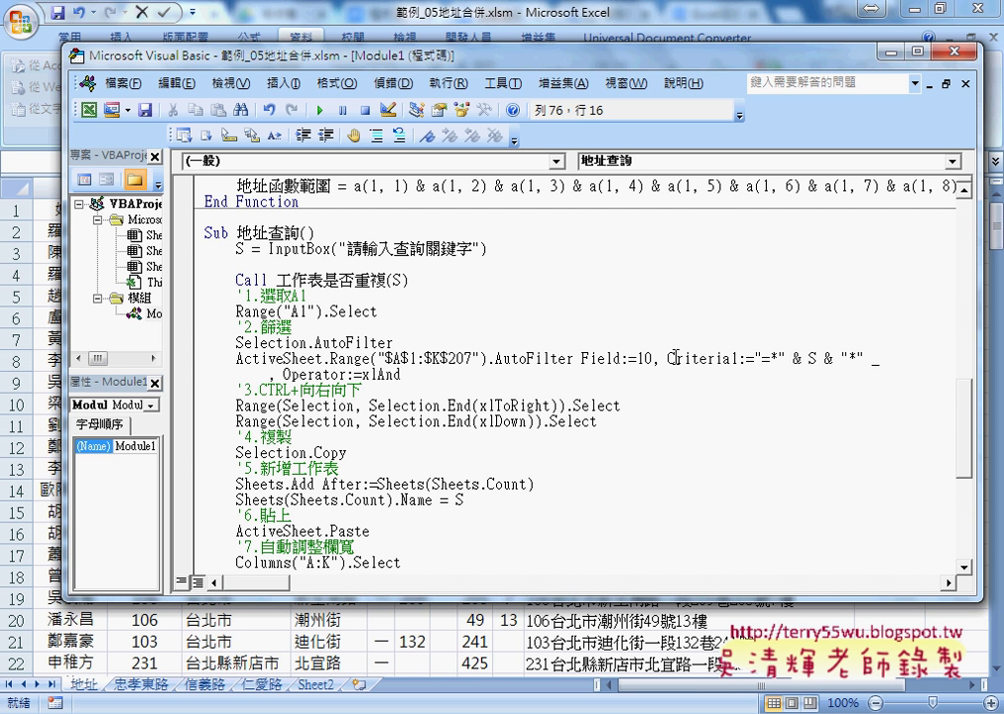
{"action": "left_click_drag", "start_coordinate": [668, 358], "coordinate": [734, 359]}
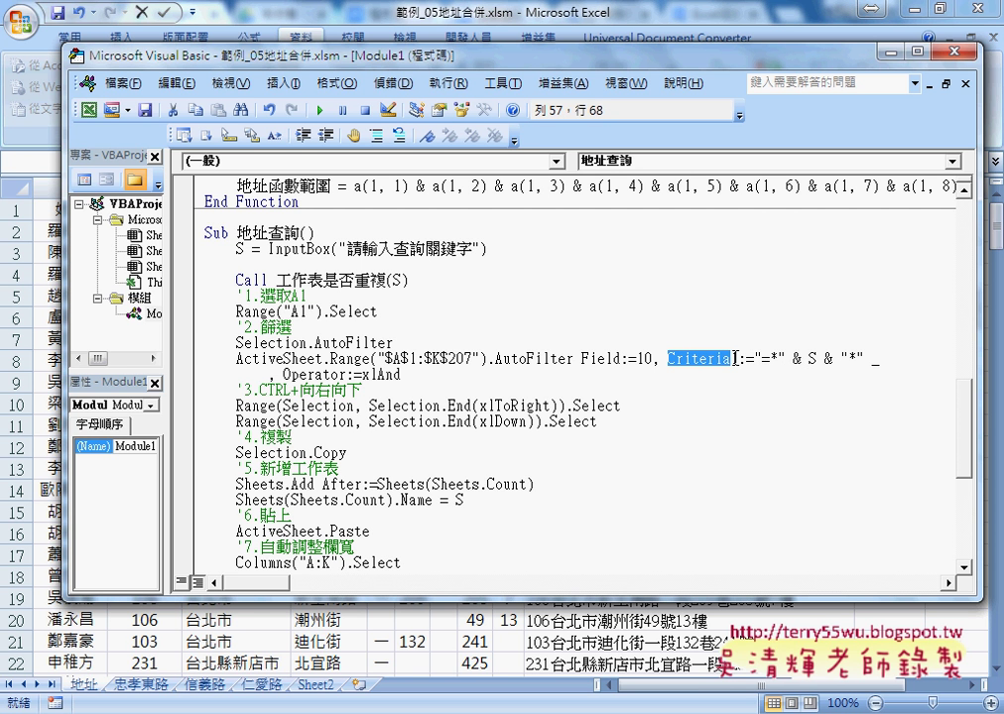
{"action": "left_click_drag", "start_coordinate": [807, 358], "coordinate": [816, 359]}
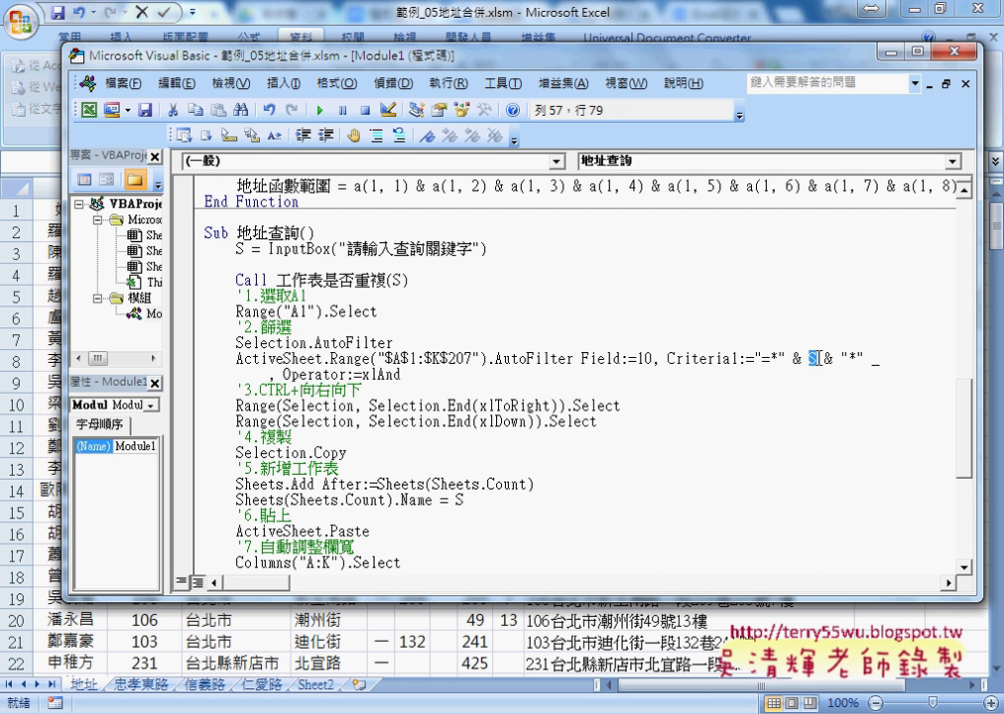
{"action": "mouse_move", "coordinate": [486, 249]}
{"action": "left_mouse_down"}
{"action": "mouse_move", "coordinate": [269, 253]}
{"action": "mouse_move", "coordinate": [451, 256]}
{"action": "left_mouse_up"}
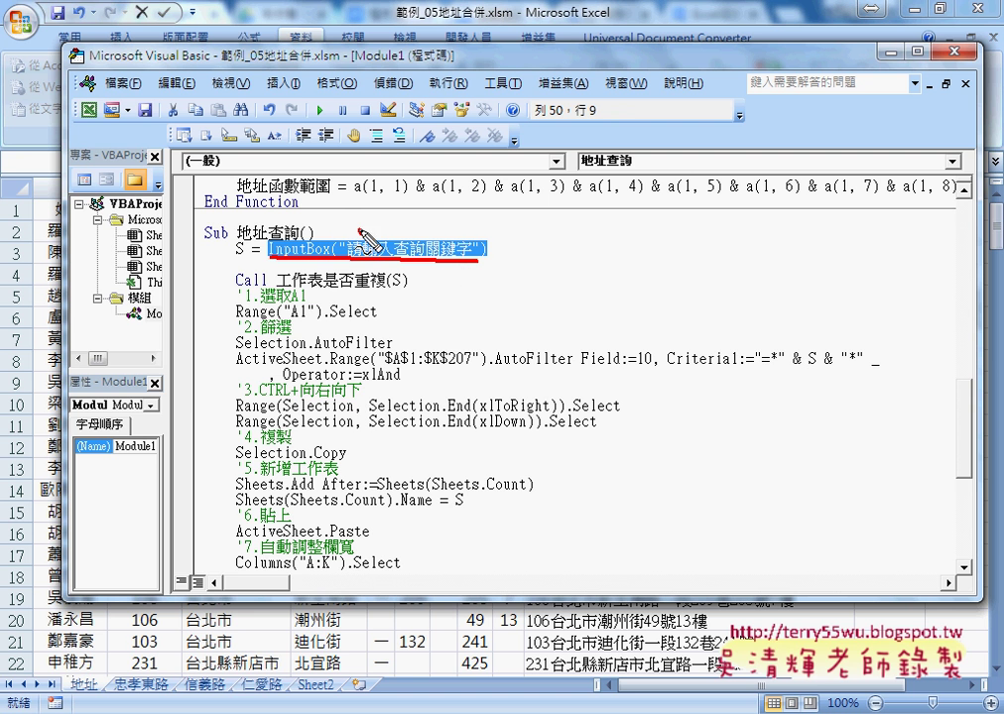
{"action": "mouse_move", "coordinate": [448, 256]}
{"action": "left_mouse_down"}
{"action": "mouse_move", "coordinate": [268, 239]}
{"action": "mouse_move", "coordinate": [250, 262]}
{"action": "mouse_move", "coordinate": [806, 355]}
{"action": "mouse_move", "coordinate": [818, 368]}
{"action": "mouse_move", "coordinate": [779, 370]}
{"action": "left_mouse_up"}
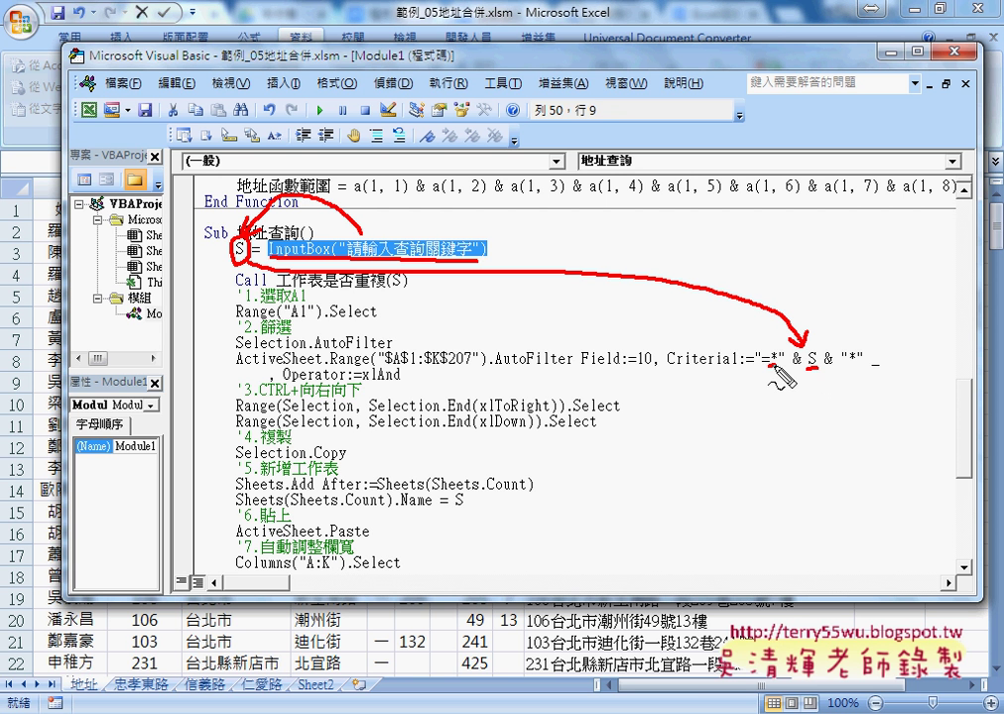
{"action": "left_click_drag", "start_coordinate": [845, 368], "coordinate": [859, 367]}
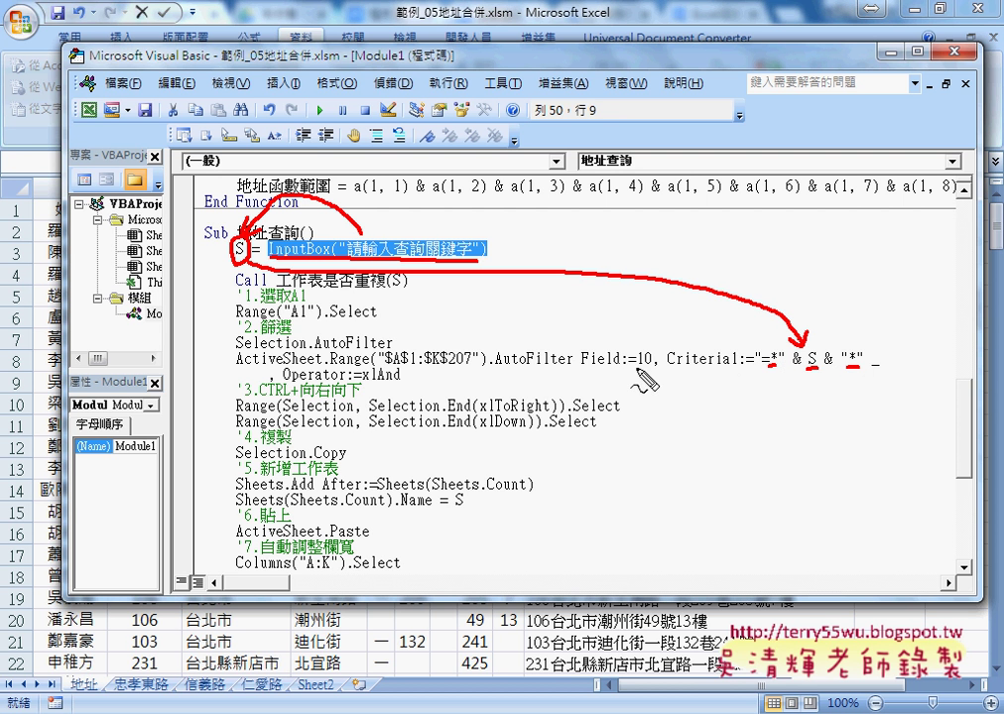
{"action": "left_click_drag", "start_coordinate": [641, 369], "coordinate": [655, 368]}
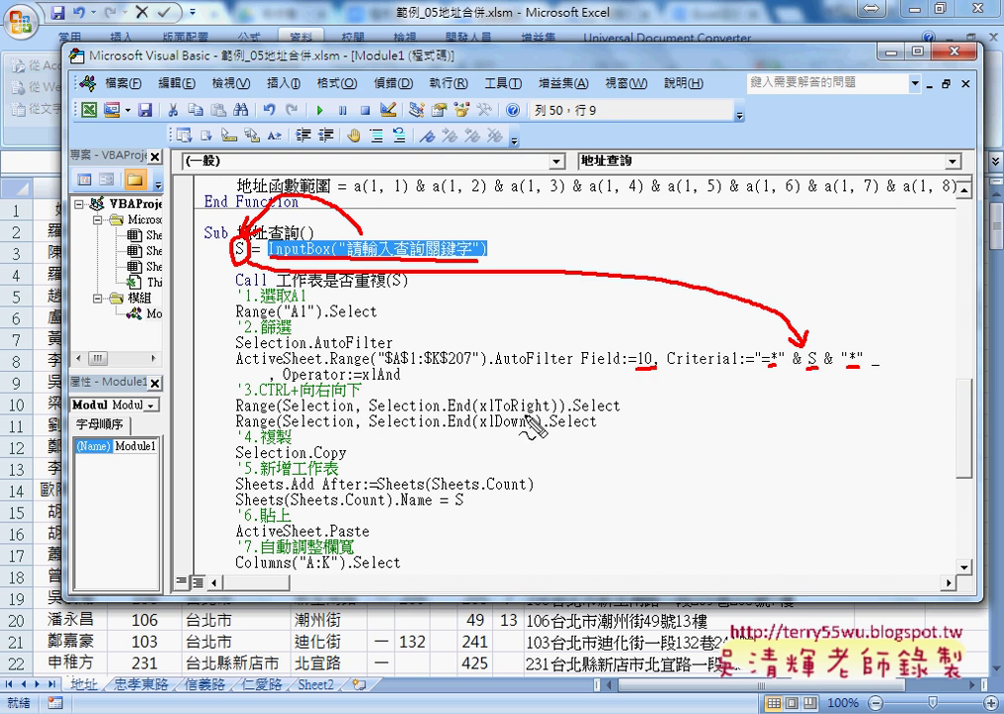
{"action": "left_click_drag", "start_coordinate": [324, 458], "coordinate": [353, 460]}
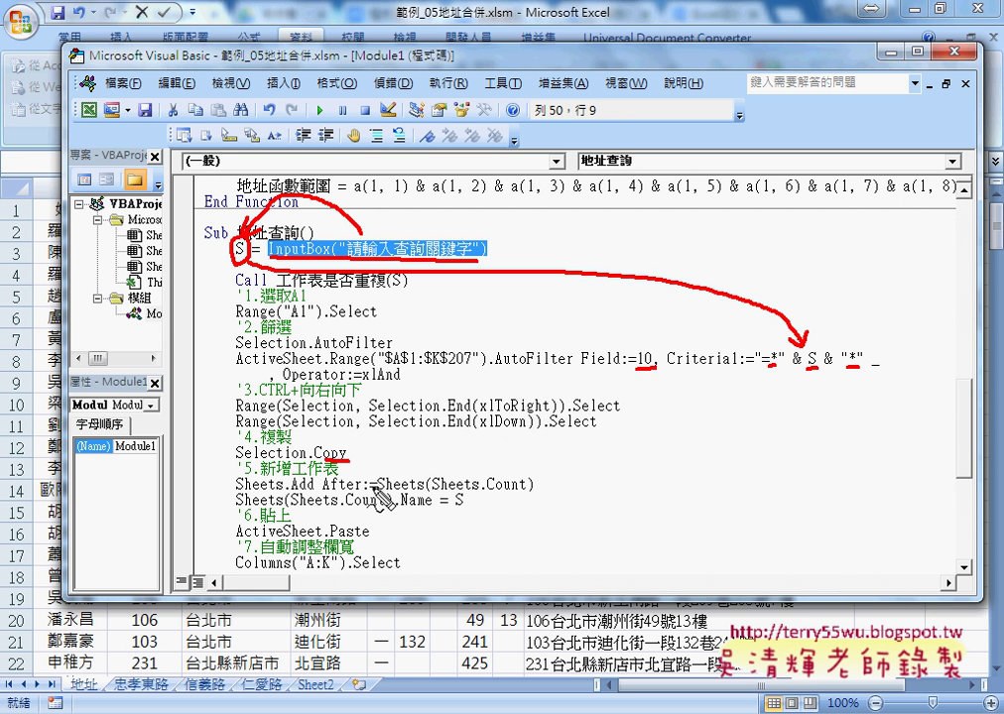
{"action": "left_click_drag", "start_coordinate": [292, 492], "coordinate": [313, 492]}
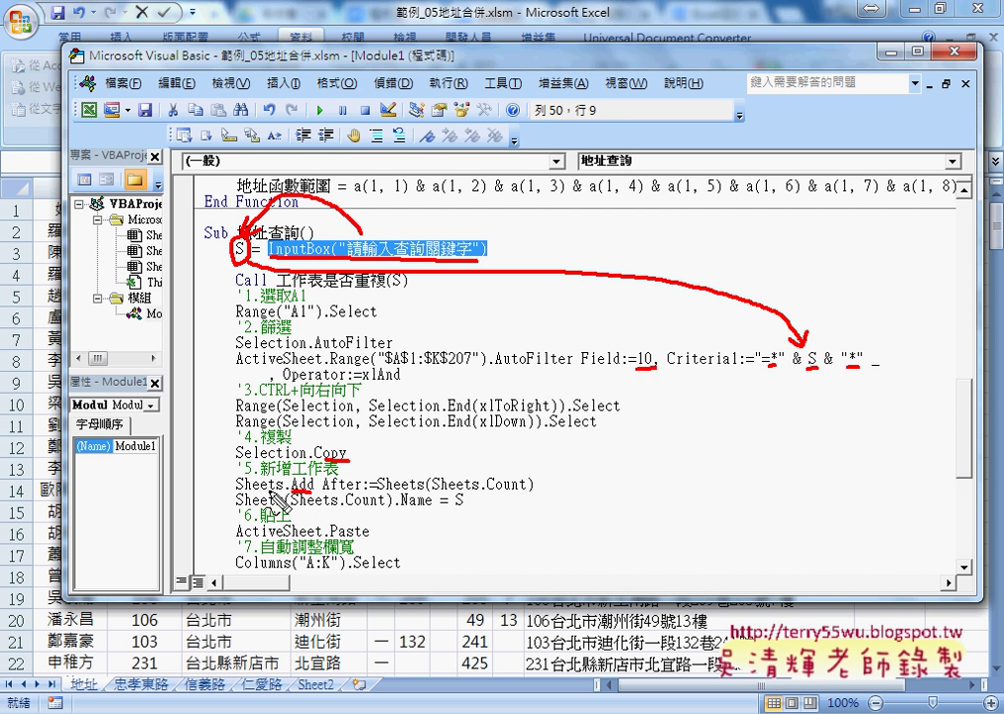
{"action": "left_click_drag", "start_coordinate": [236, 493], "coordinate": [343, 489]}
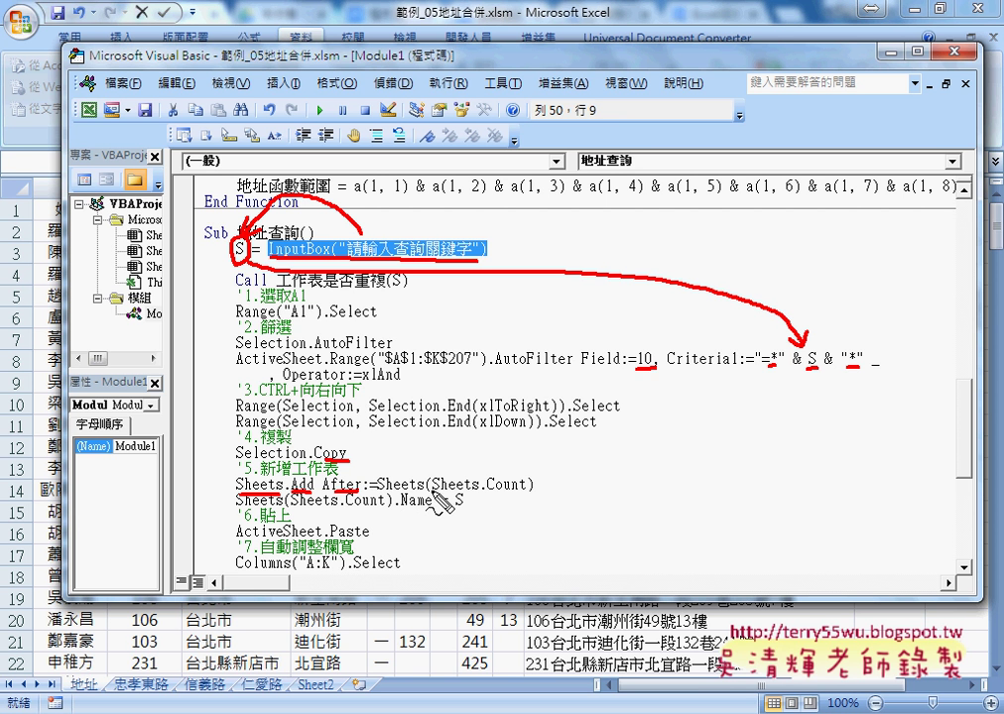
{"action": "left_click_drag", "start_coordinate": [433, 490], "coordinate": [532, 489]}
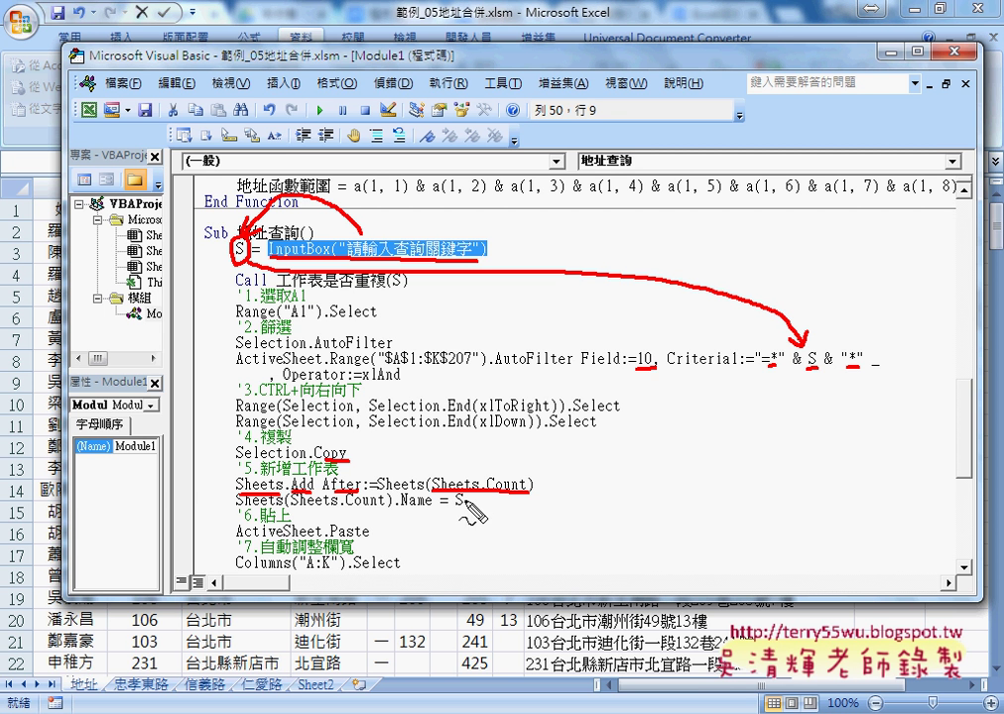
{"action": "left_click_drag", "start_coordinate": [289, 517], "coordinate": [426, 513]}
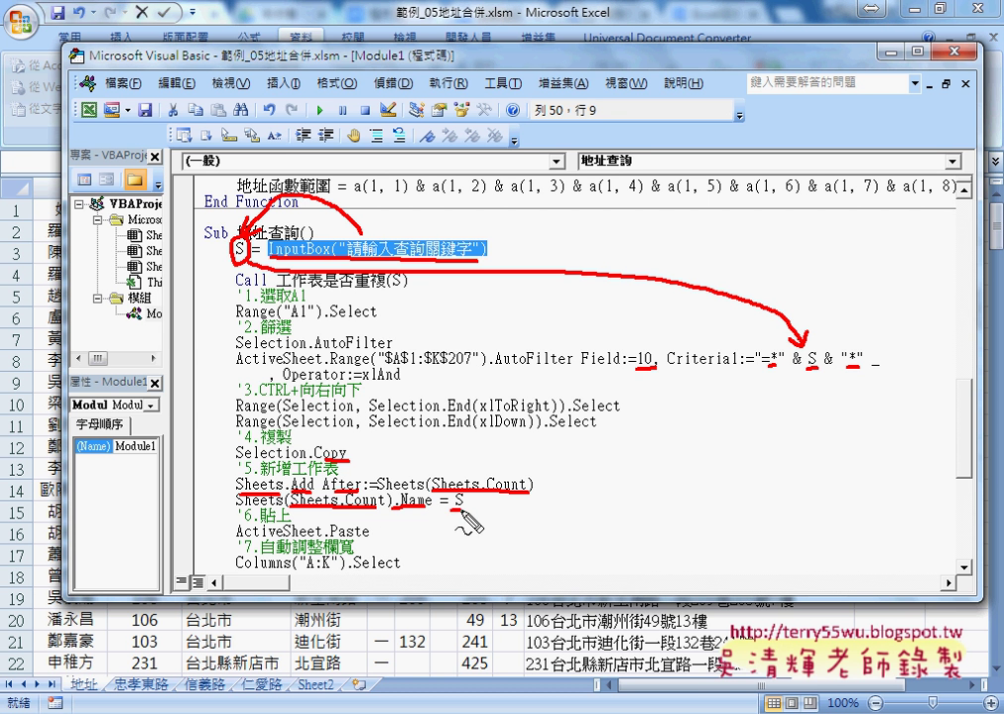
{"action": "left_click_drag", "start_coordinate": [455, 510], "coordinate": [467, 509]}
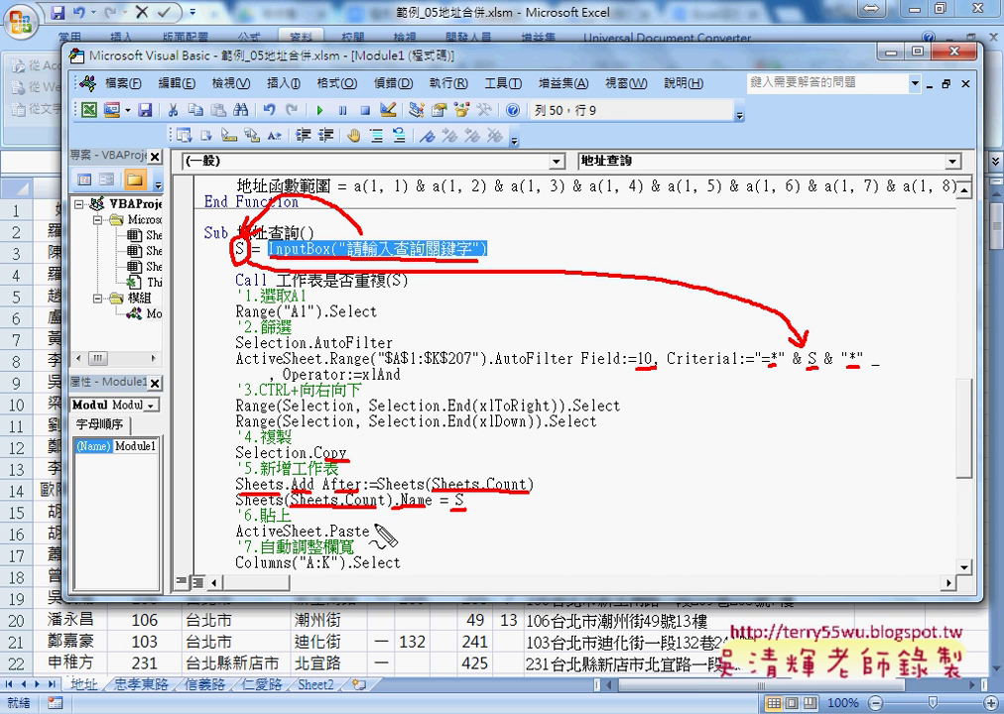
{"action": "key", "text": "Escape"}
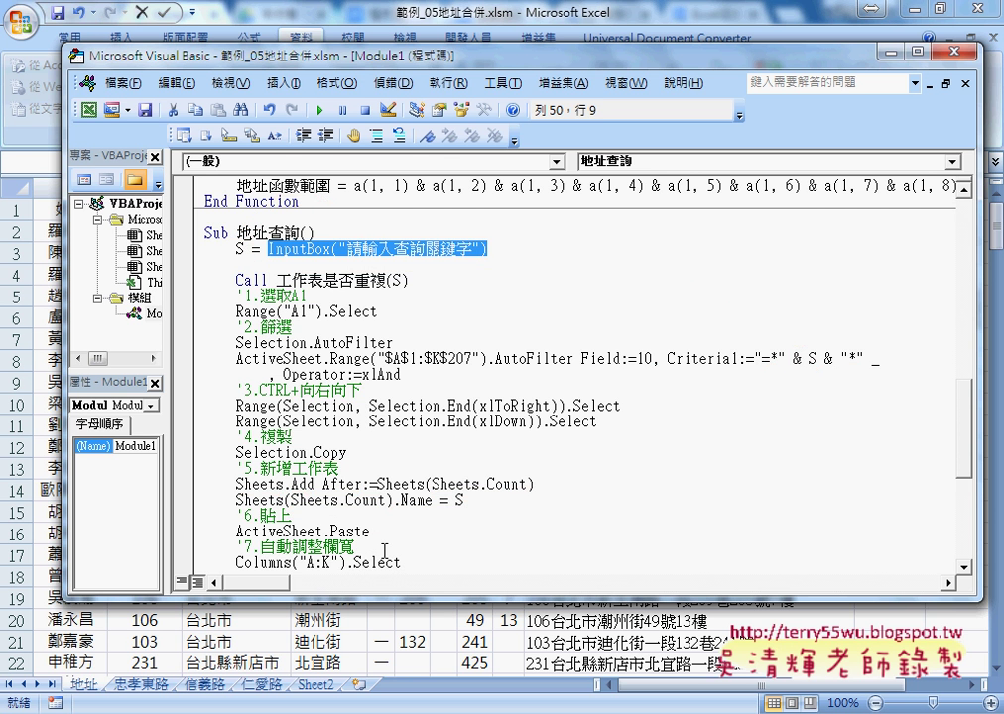
{"action": "left_click", "coordinate": [384, 551]}
{"action": "scroll", "coordinate": [397, 550], "scroll_direction": "down", "scroll_amount": 2}
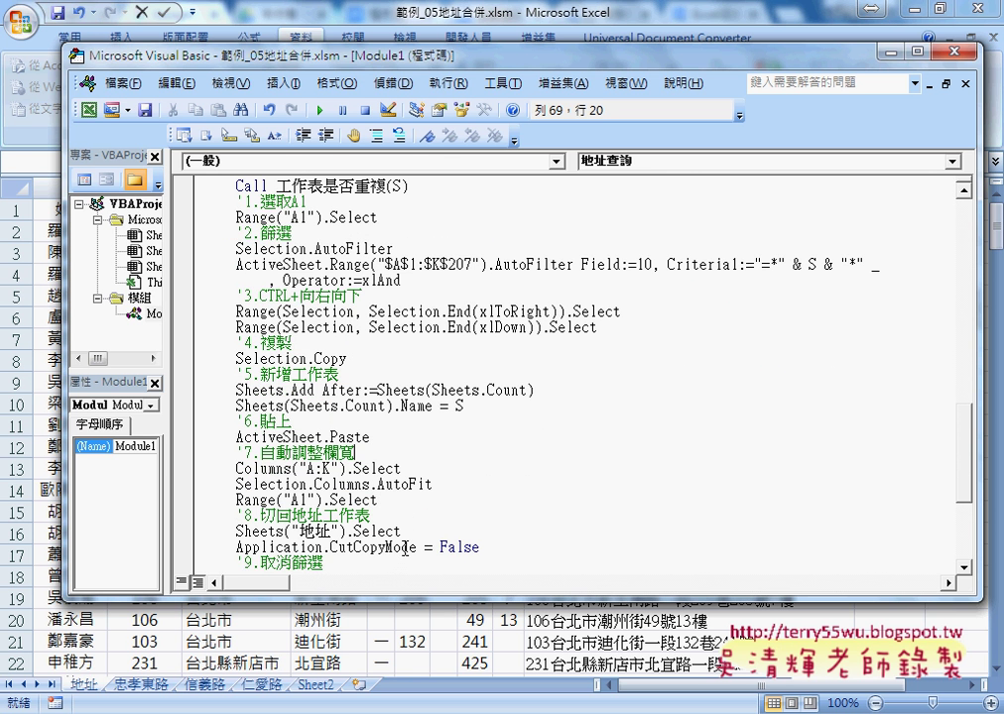
{"action": "scroll", "coordinate": [410, 515], "scroll_direction": "down", "scroll_amount": 1}
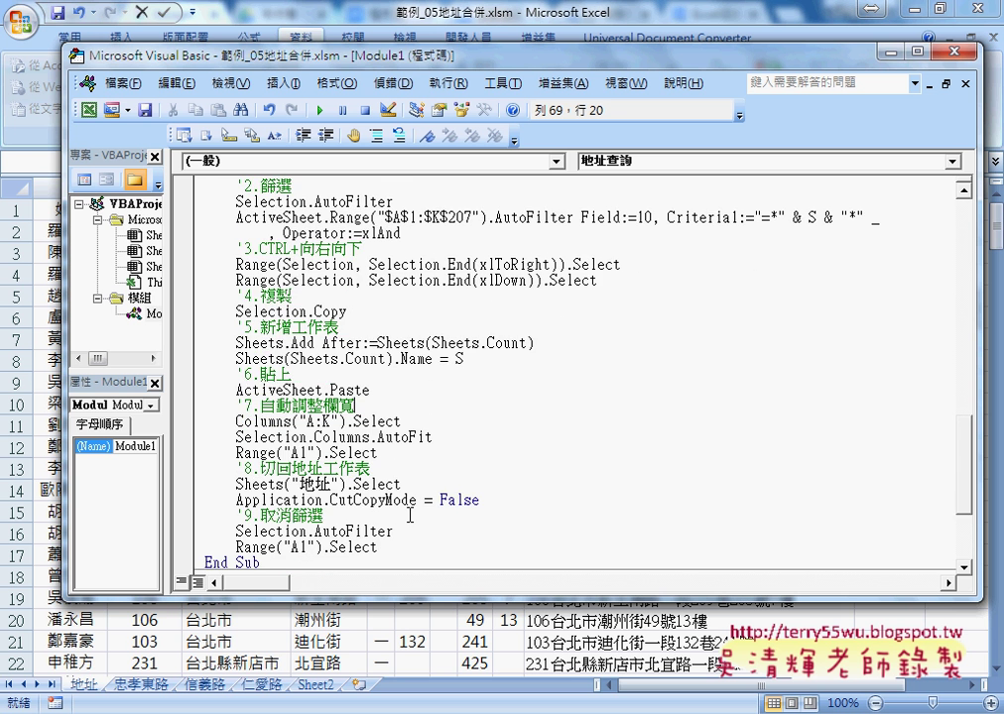
{"action": "scroll", "coordinate": [376, 501], "scroll_direction": "down", "scroll_amount": 1}
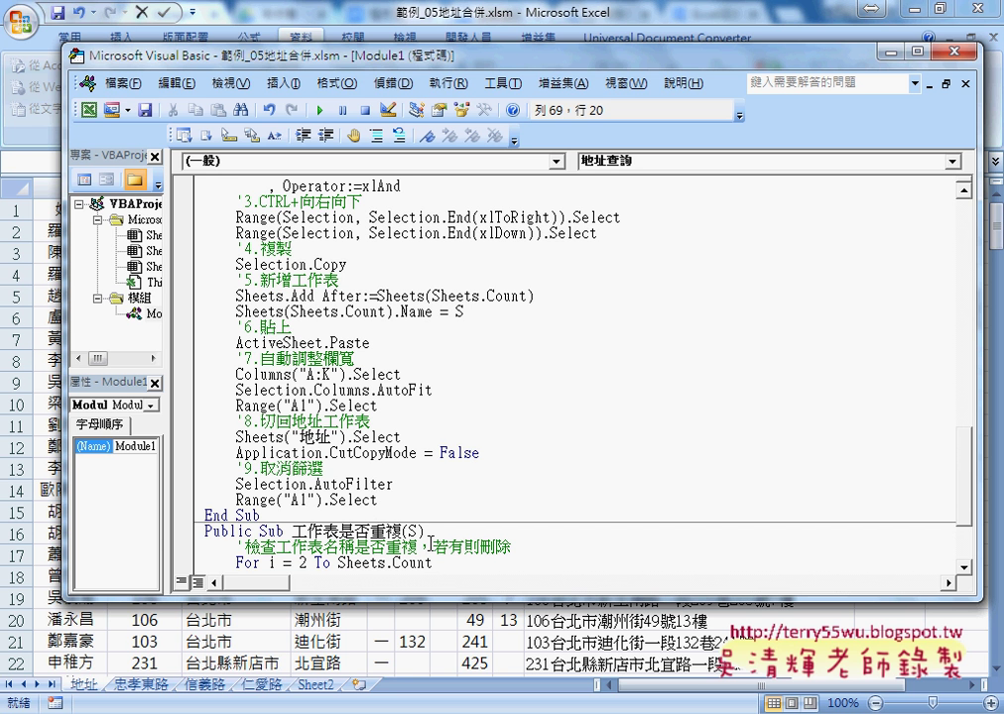
{"action": "scroll", "coordinate": [431, 542], "scroll_direction": "up", "scroll_amount": 2}
{"action": "scroll", "coordinate": [430, 543], "scroll_direction": "up", "scroll_amount": 1}
{"action": "scroll", "coordinate": [427, 537], "scroll_direction": "up", "scroll_amount": 1}
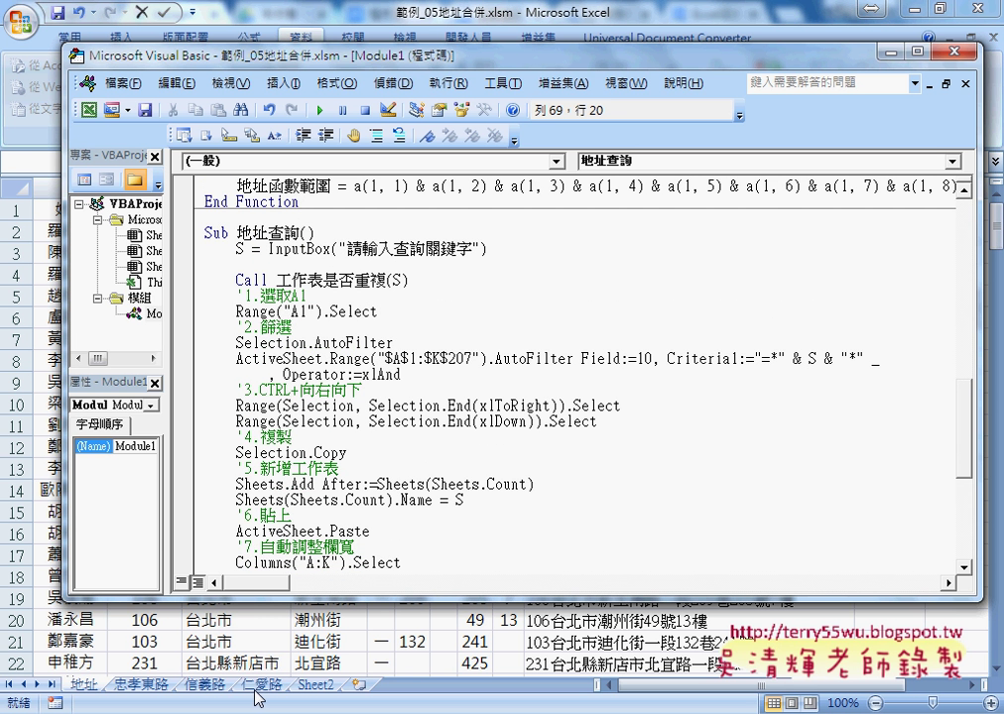
{"action": "scroll", "coordinate": [565, 377], "scroll_direction": "down", "scroll_amount": 3}
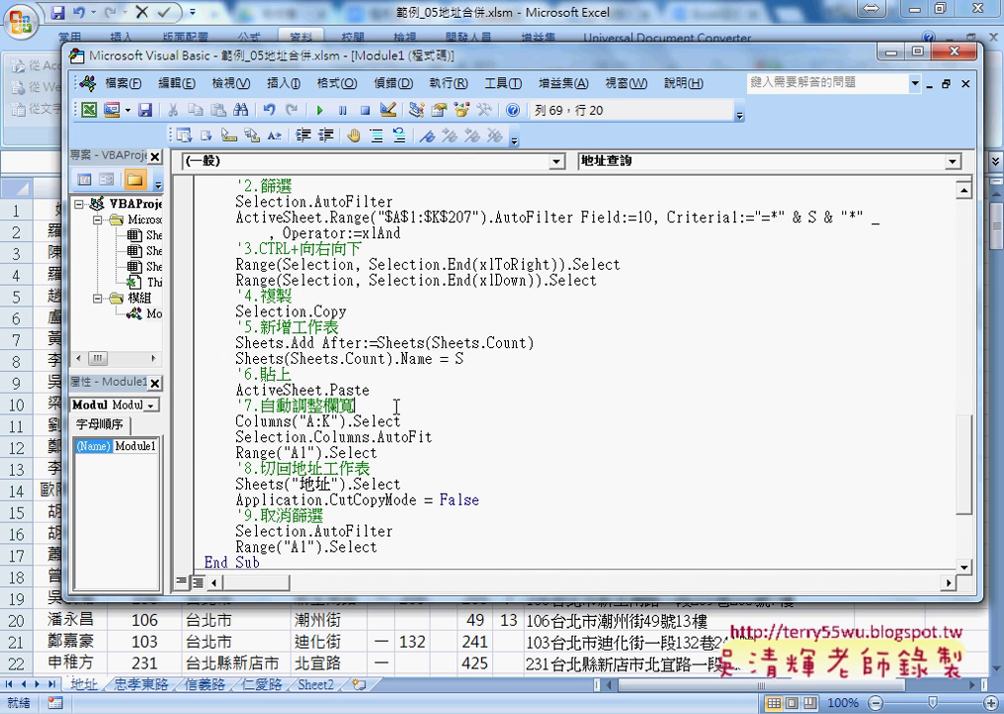
{"action": "scroll", "coordinate": [566, 377], "scroll_direction": "down", "scroll_amount": 4}
{"action": "left_click", "coordinate": [362, 437]}
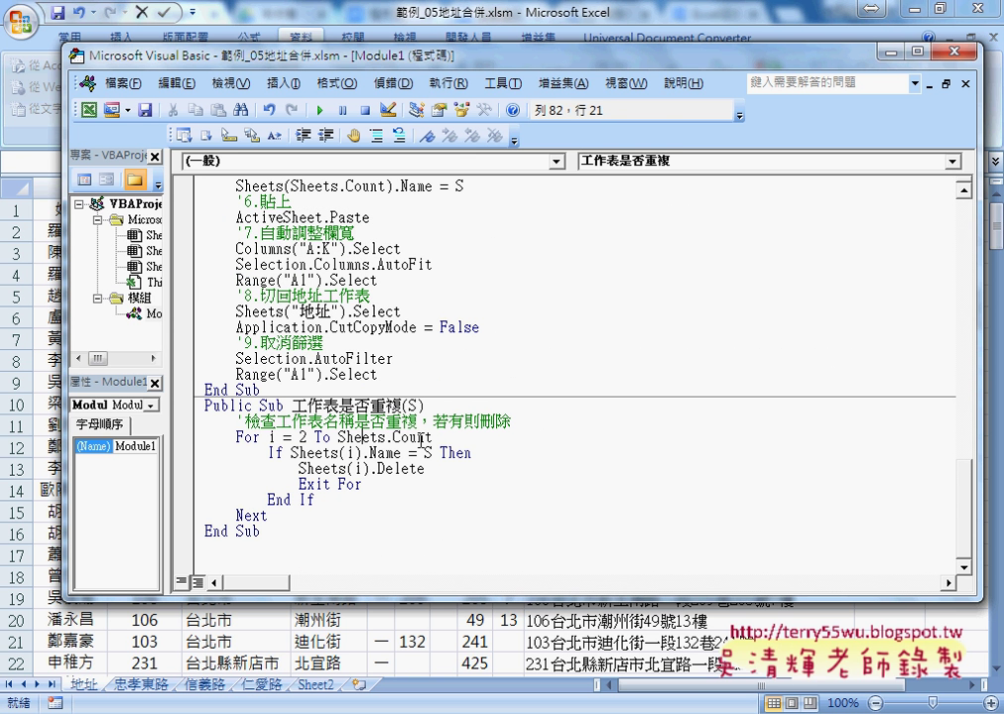
{"action": "left_click_drag", "start_coordinate": [426, 469], "coordinate": [299, 468]}
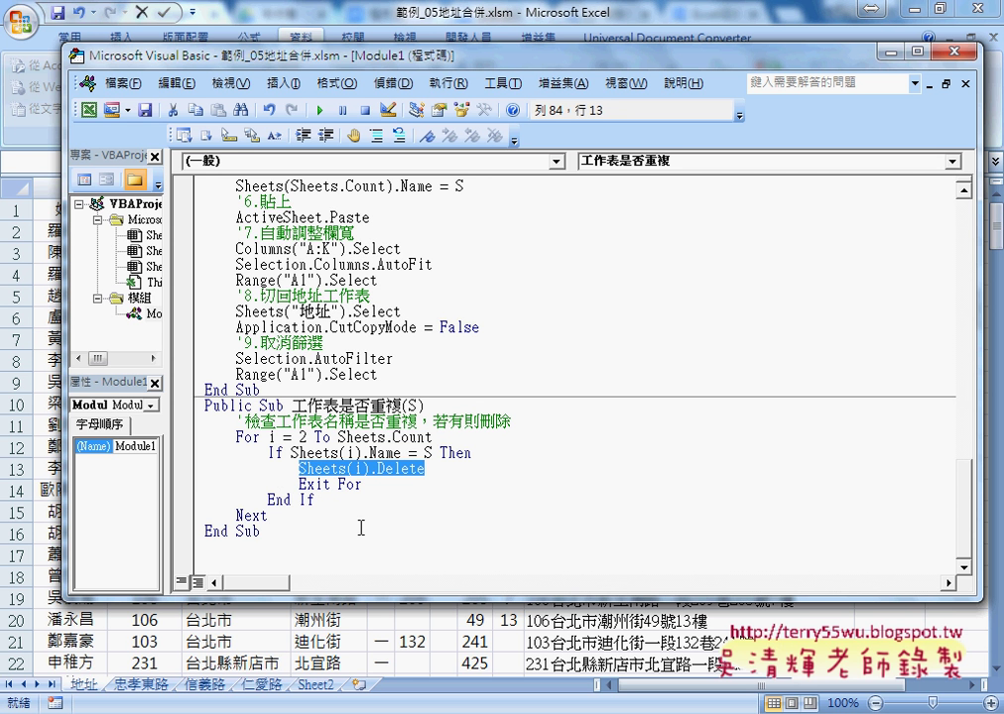
{"action": "scroll", "coordinate": [358, 529], "scroll_direction": "up", "scroll_amount": 3}
{"action": "scroll", "coordinate": [342, 246], "scroll_direction": "up", "scroll_amount": 3}
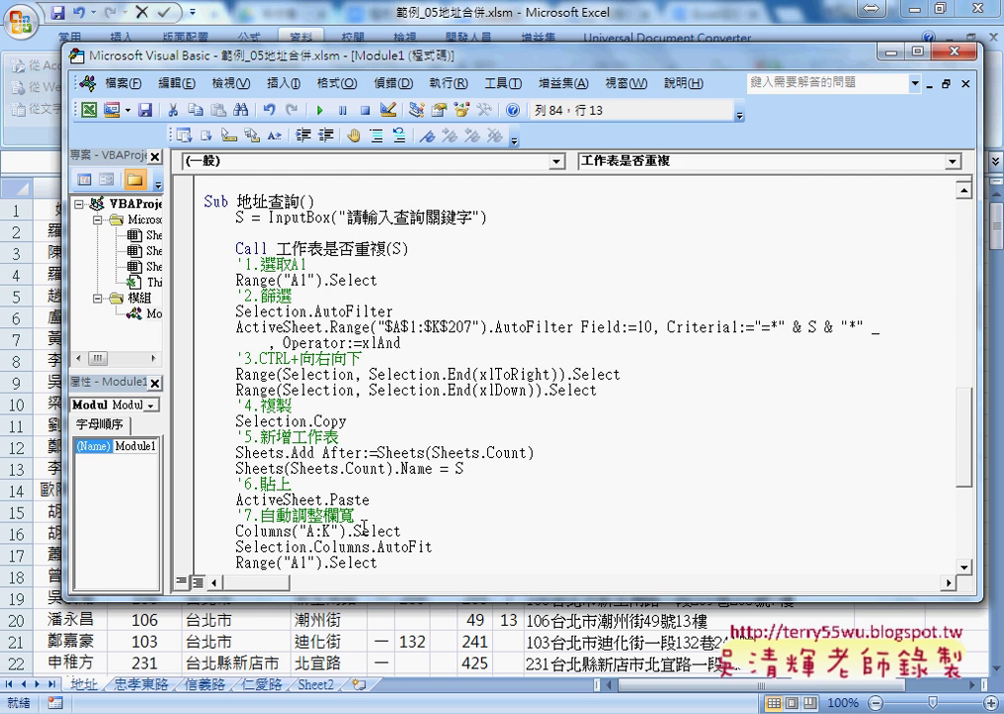
{"action": "left_click", "coordinate": [243, 248]}
{"action": "left_click_drag", "start_coordinate": [274, 248], "coordinate": [386, 248]}
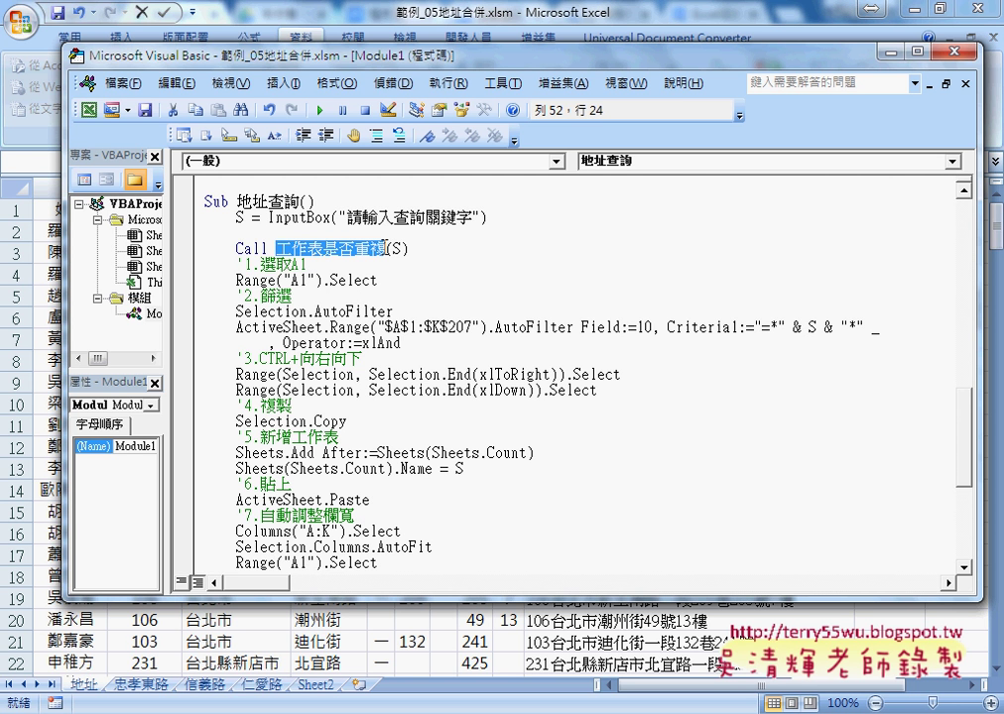
{"action": "key", "text": "Up"}
{"action": "key", "text": "Up"}
{"action": "key", "text": "Home"}
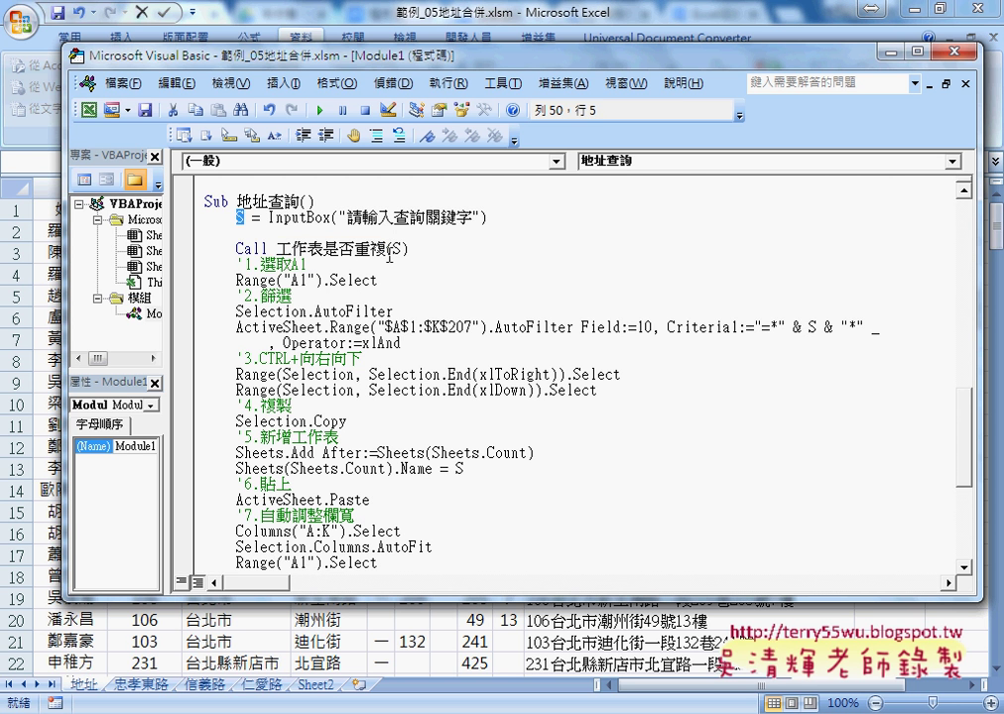
{"action": "left_click", "coordinate": [389, 250]}
{"action": "scroll", "coordinate": [365, 466], "scroll_direction": "down", "scroll_amount": 6}
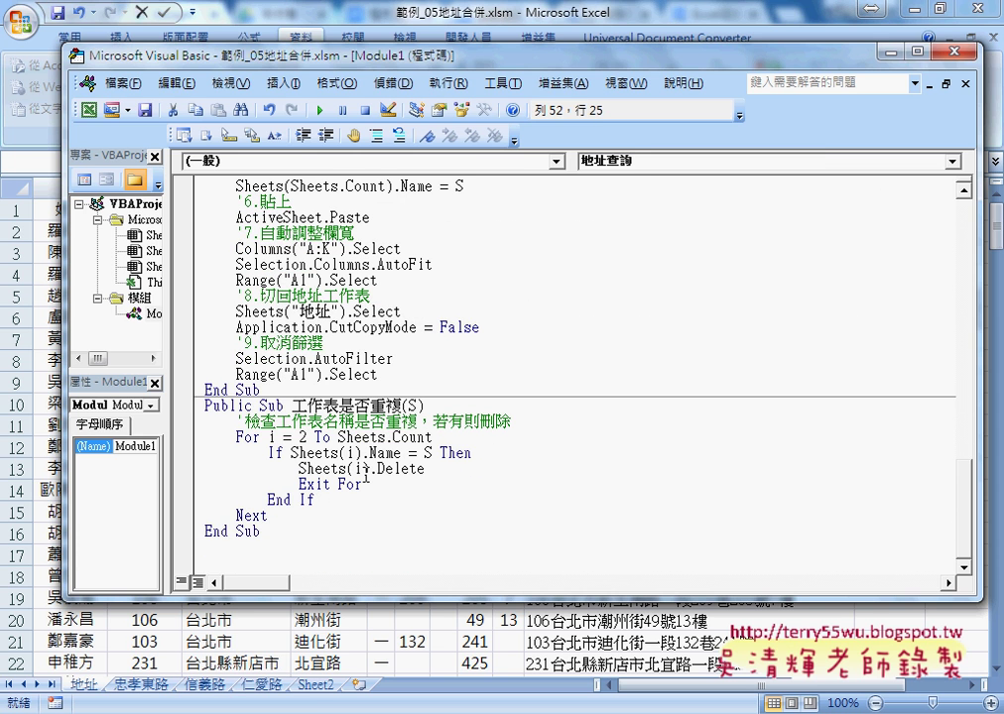
Step: Delete the leftover Sheet2 worksheet
{"action": "right_click", "coordinate": [316, 684]}
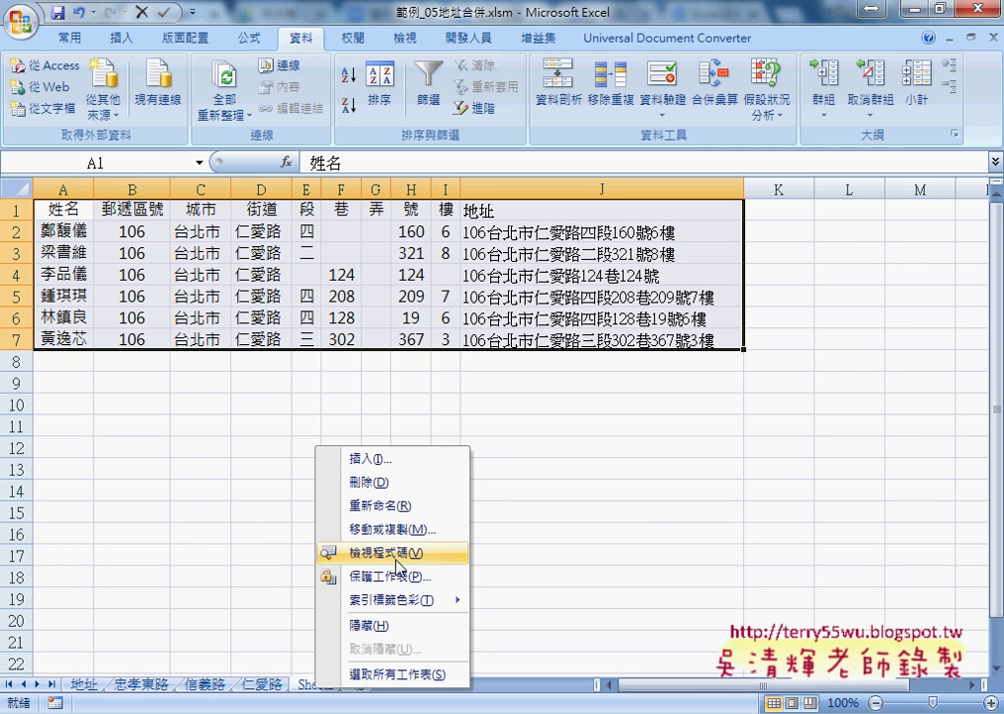
{"action": "left_click", "coordinate": [372, 483]}
{"action": "left_click", "coordinate": [469, 412]}
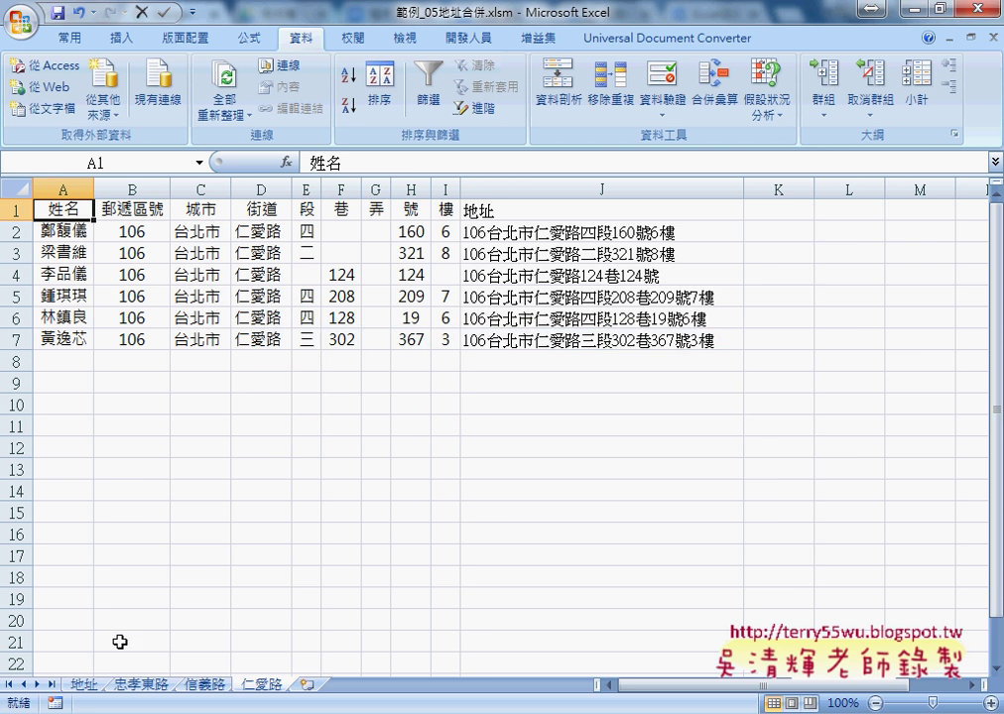
Step: From the 地址 sheet, run 地址查詢 and submit the keyword 忠孝東路
{"action": "left_click", "coordinate": [84, 684]}
{"action": "left_click", "coordinate": [912, 390]}
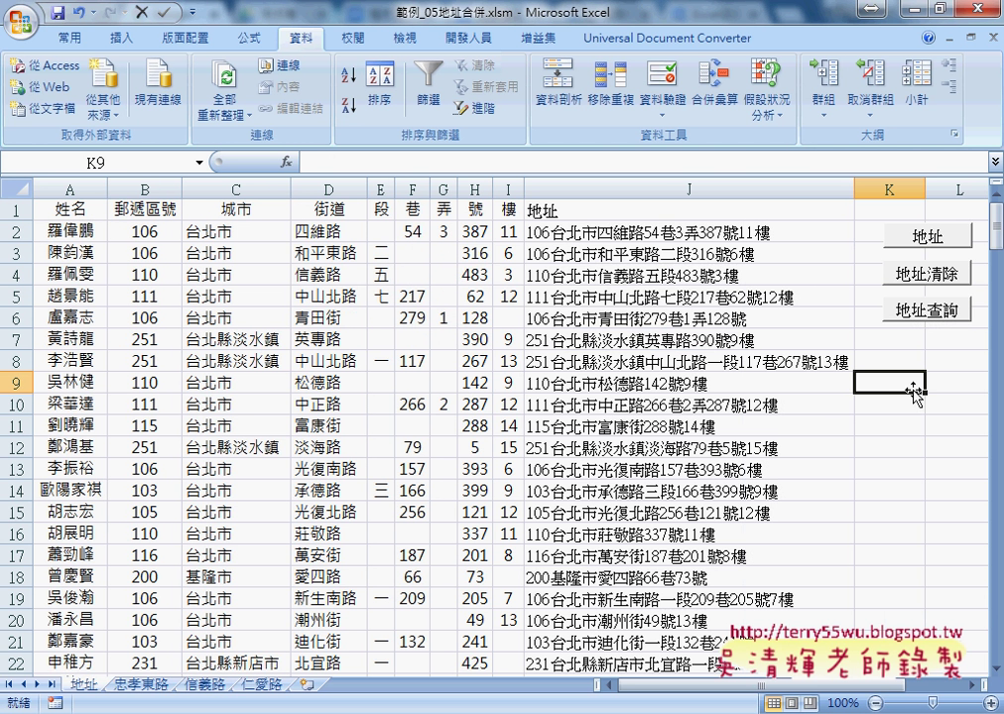
{"action": "left_click", "coordinate": [898, 317]}
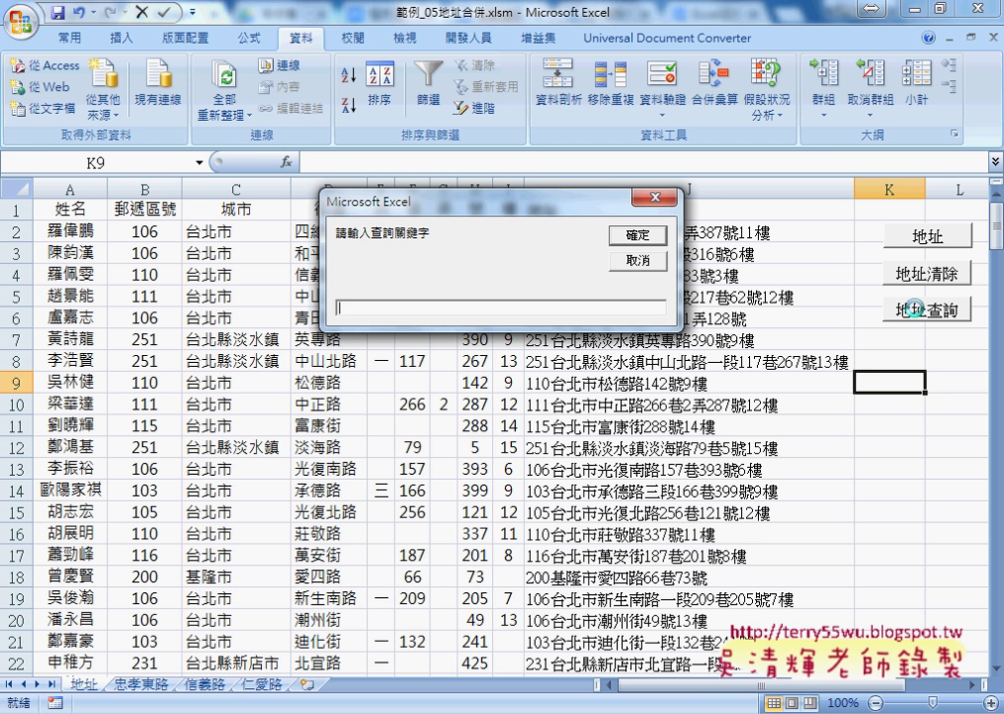
{"action": "type", "text": "ㄓ"}
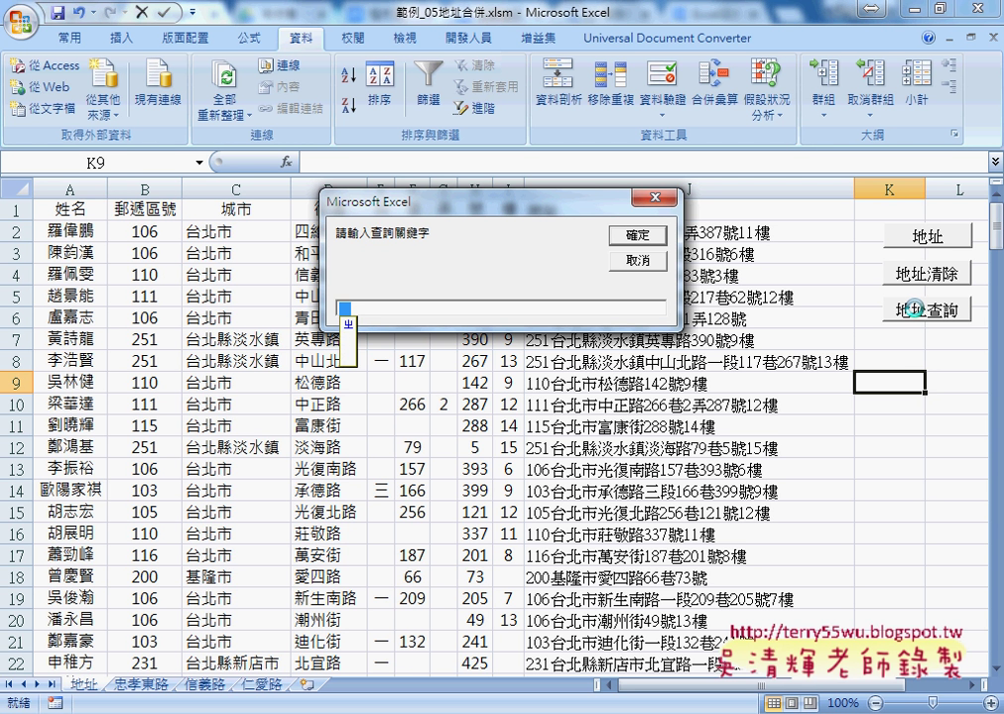
{"action": "type", "text": "中"}
{"action": "type", "text": "孝"}
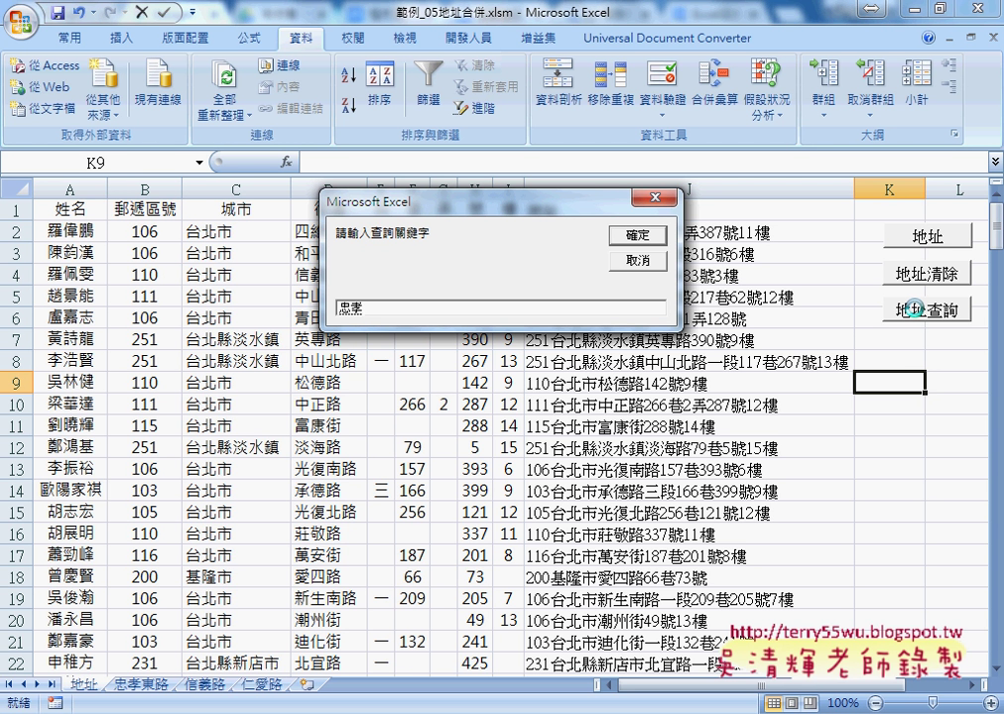
{"action": "type", "text": "ㄉ"}
{"action": "type", "text": "東路"}
{"action": "key", "text": "Return"}
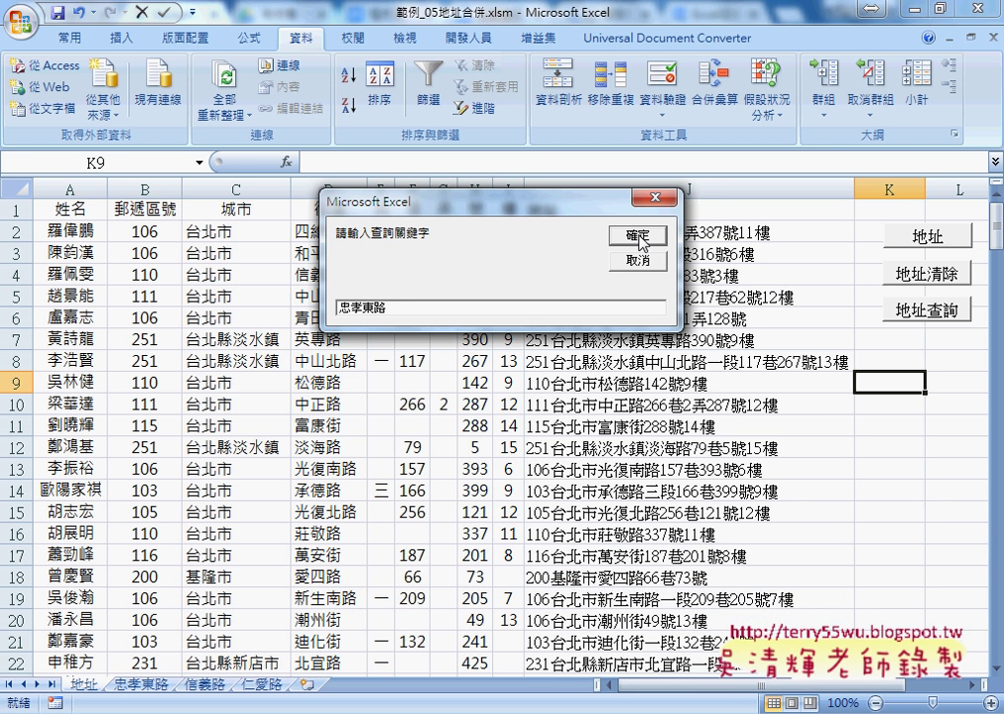
{"action": "left_click", "coordinate": [640, 240]}
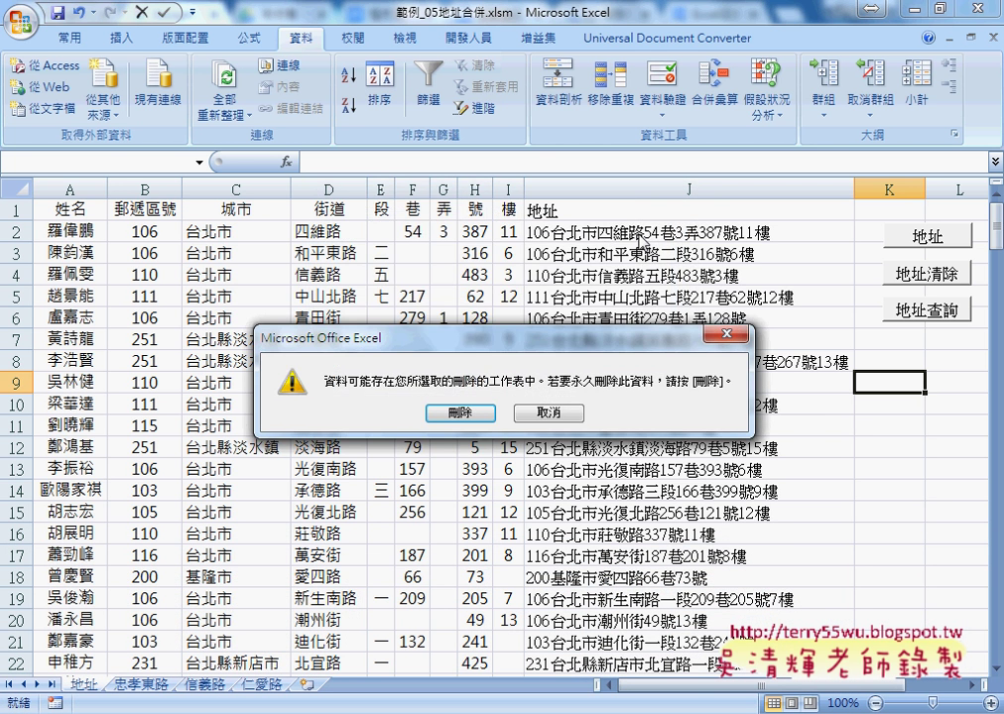
Step: Confirm deleting the old 忠孝東路 sheet, debug the failing Sheets.Add line, and step with F8
{"action": "left_click", "coordinate": [452, 416]}
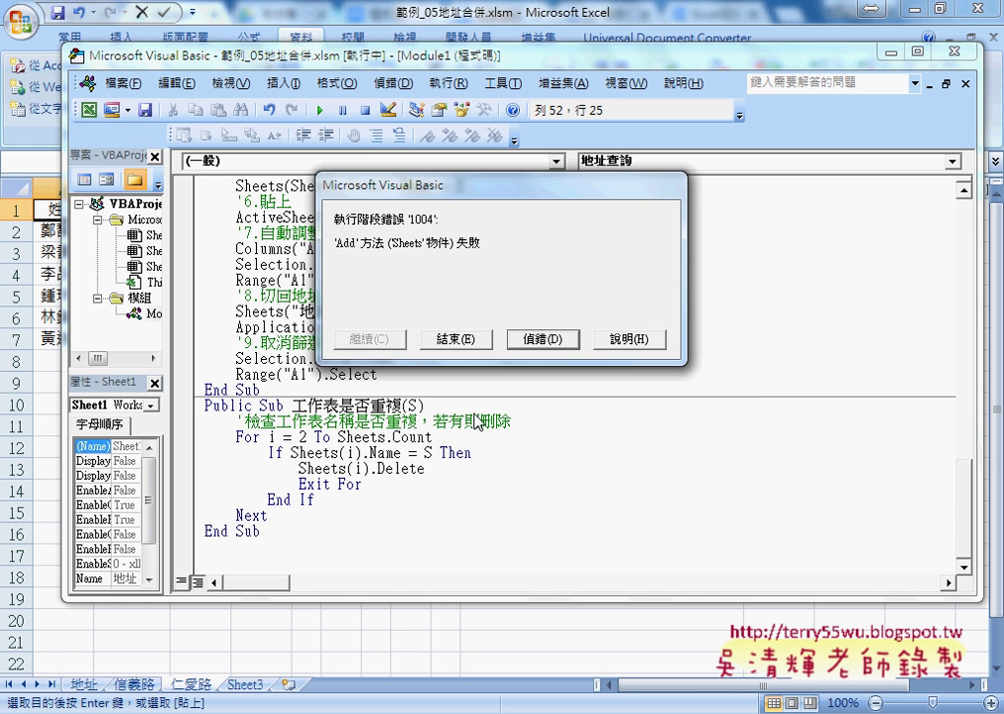
{"action": "left_click", "coordinate": [542, 341]}
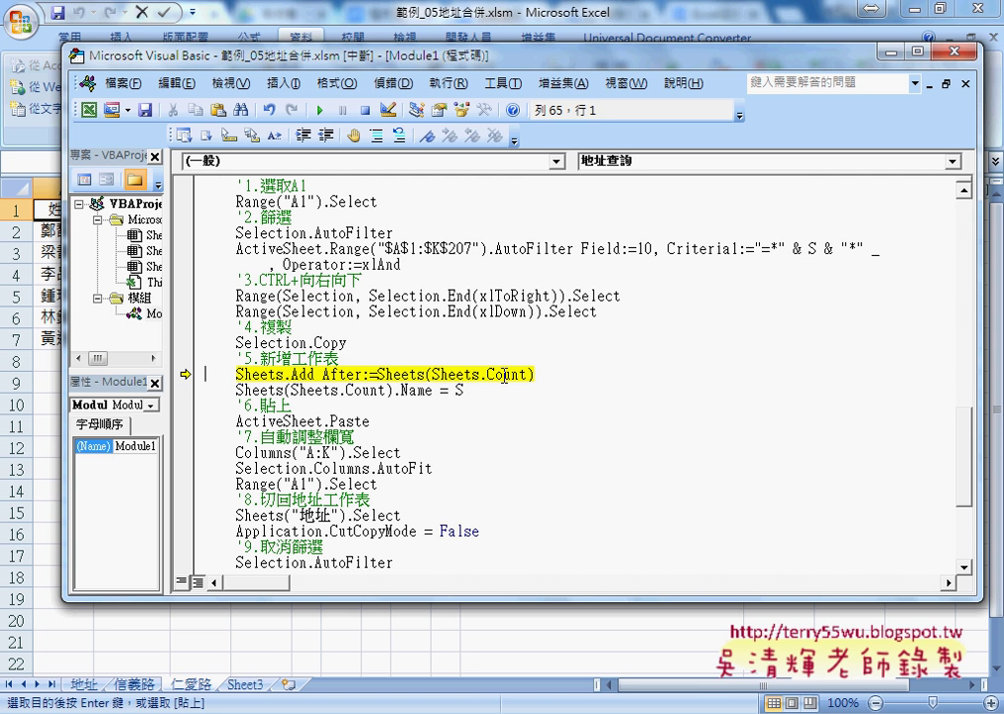
{"action": "left_click", "coordinate": [431, 375]}
{"action": "key", "text": "Right"}
{"action": "key", "text": "Right"}
{"action": "key", "text": "Right"}
{"action": "key", "text": "Left"}
{"action": "key", "text": "Left"}
{"action": "key", "text": "Left"}
{"action": "key", "text": "F8"}
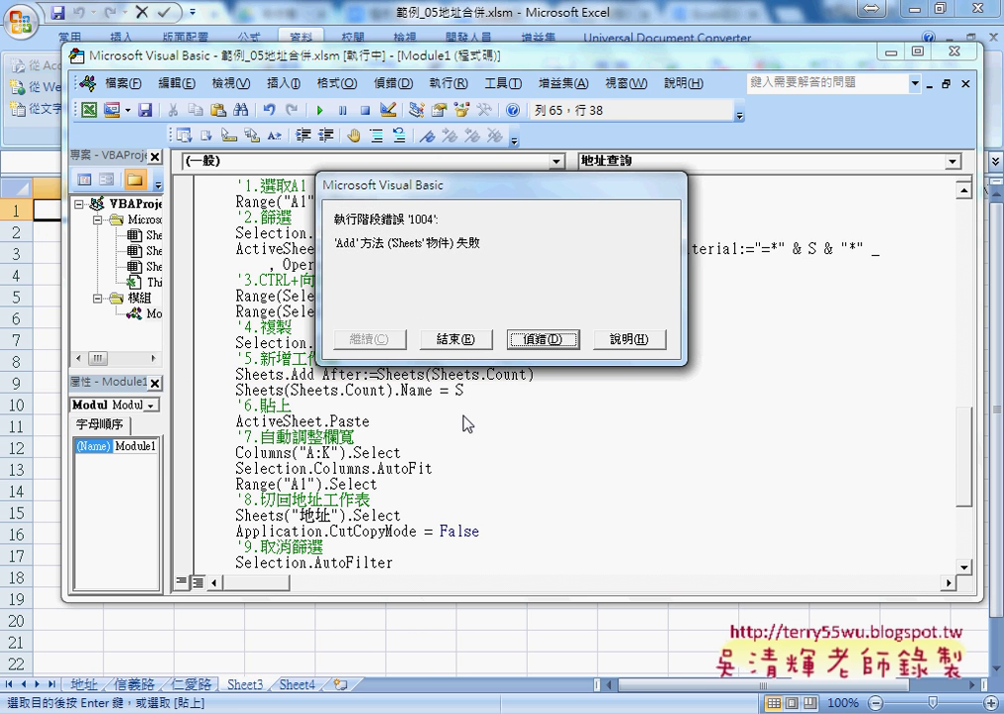
Step: Skip execution past Sheets.Add to name the sheet 忠孝東路, then run the macro to completion
{"action": "left_click", "coordinate": [539, 342]}
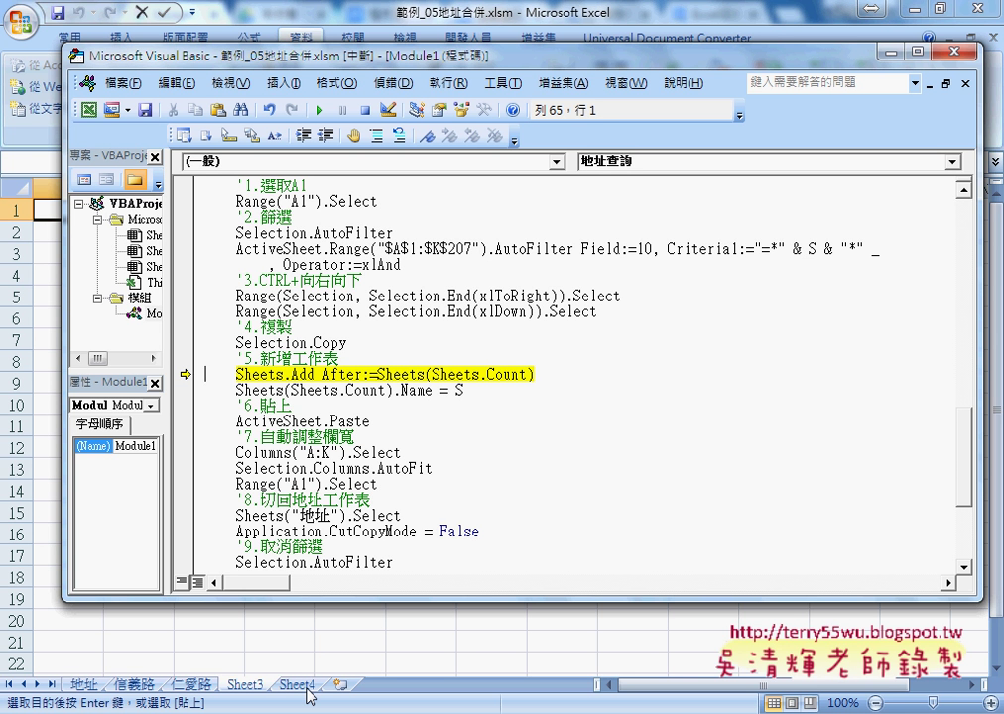
{"action": "left_click", "coordinate": [346, 374]}
{"action": "scroll", "coordinate": [417, 407], "scroll_direction": "up", "scroll_amount": 3}
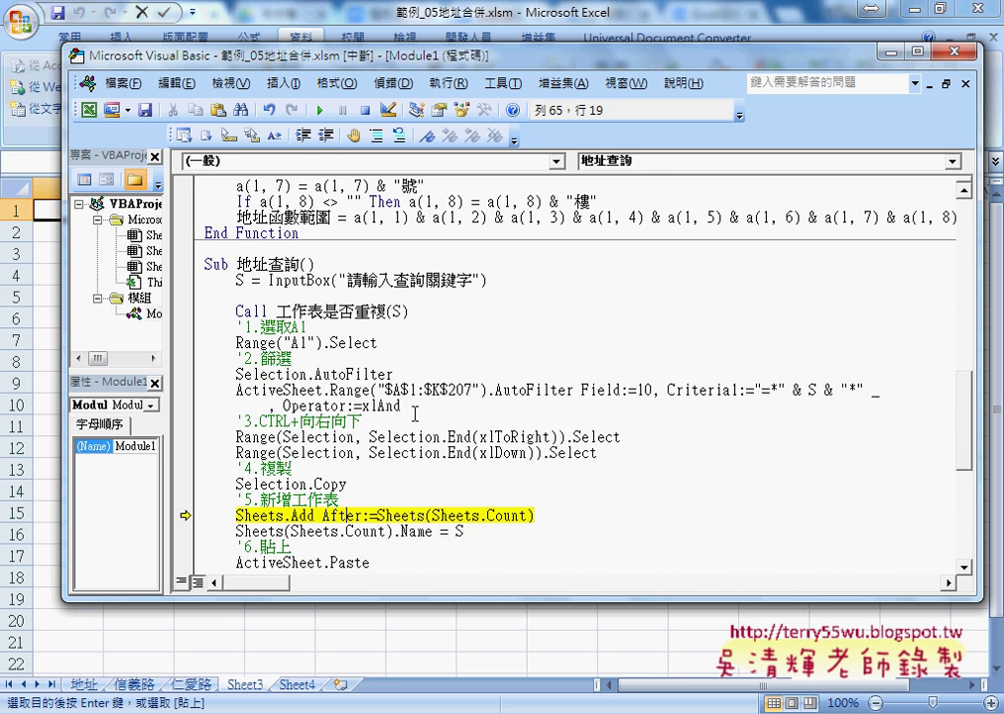
{"action": "scroll", "coordinate": [415, 413], "scroll_direction": "down", "scroll_amount": 2}
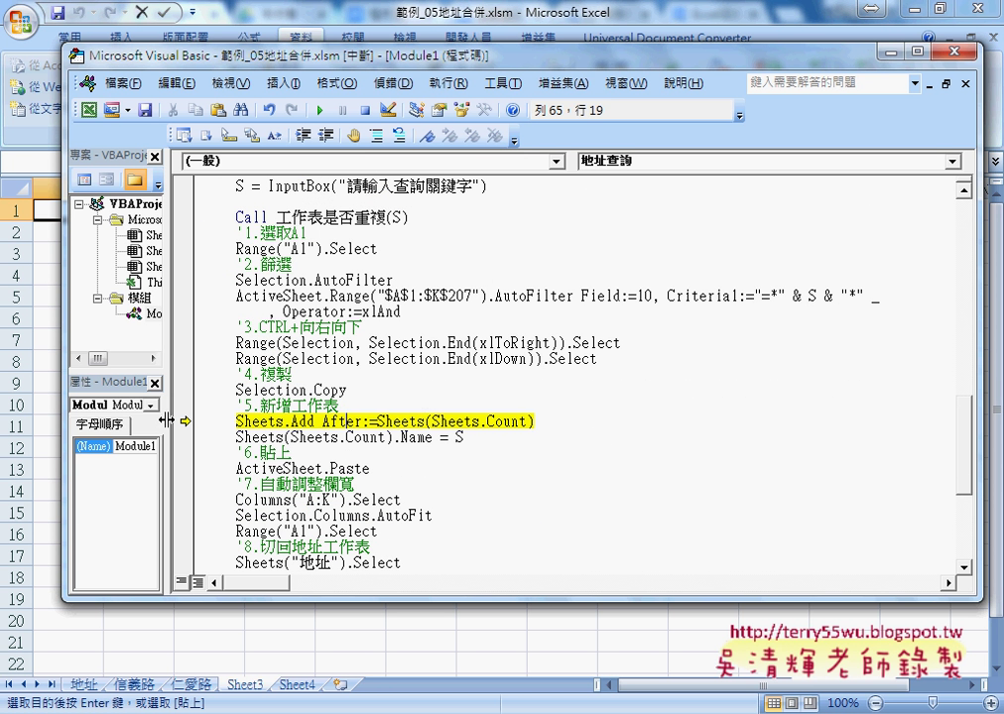
{"action": "mouse_move", "coordinate": [184, 421]}
{"action": "left_mouse_down"}
{"action": "mouse_move", "coordinate": [182, 452]}
{"action": "mouse_move", "coordinate": [182, 439]}
{"action": "left_mouse_up"}
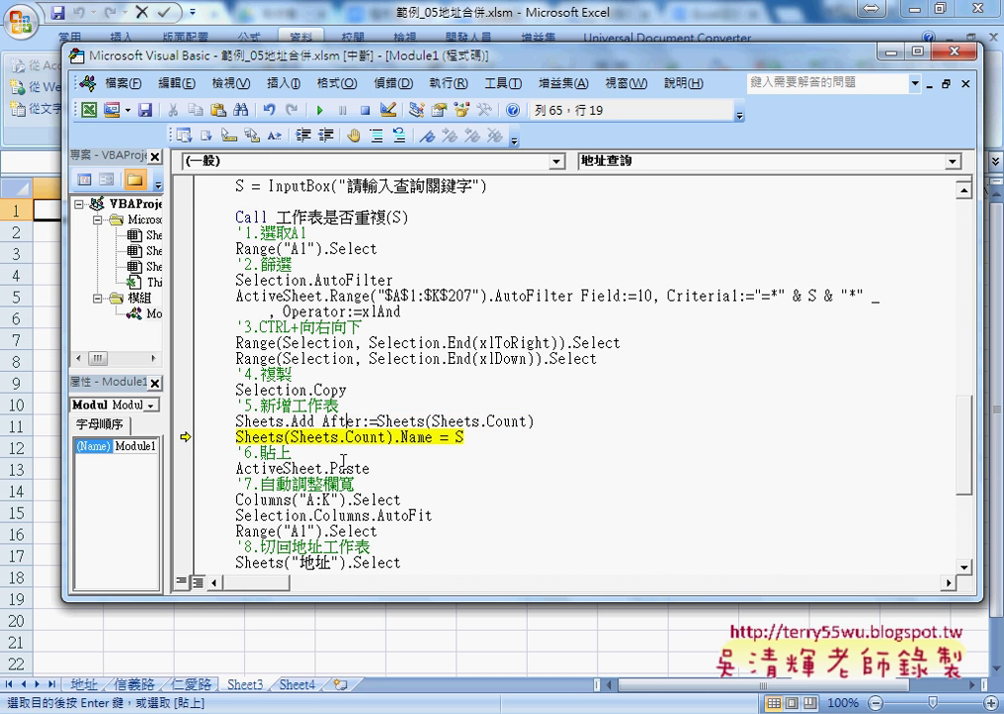
{"action": "key", "text": "F8"}
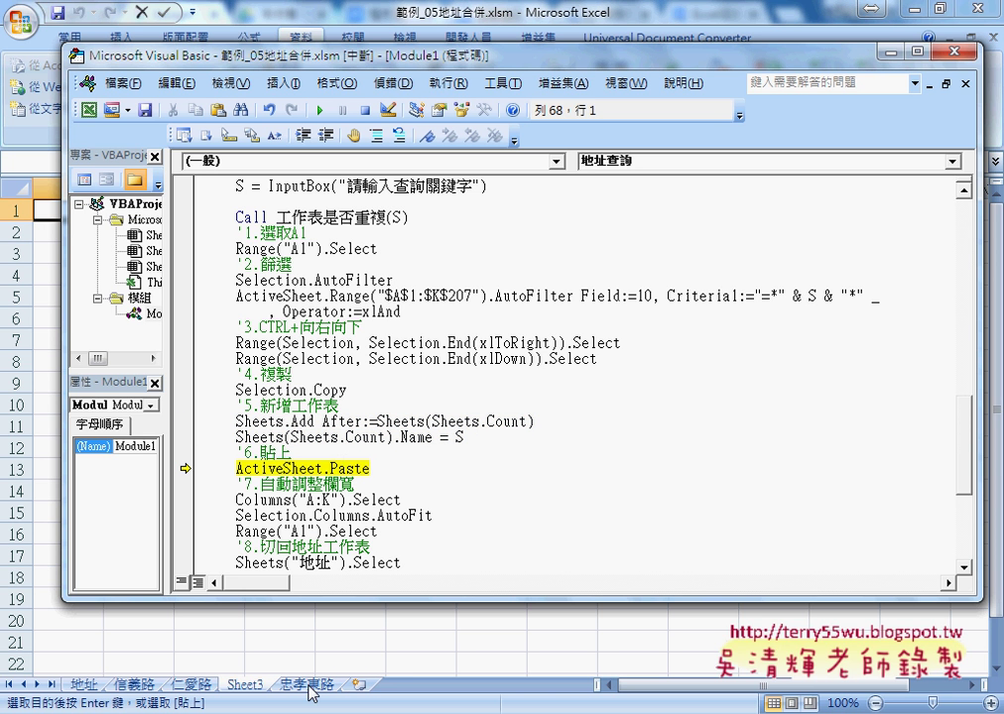
{"action": "left_click_drag", "start_coordinate": [534, 421], "coordinate": [243, 423]}
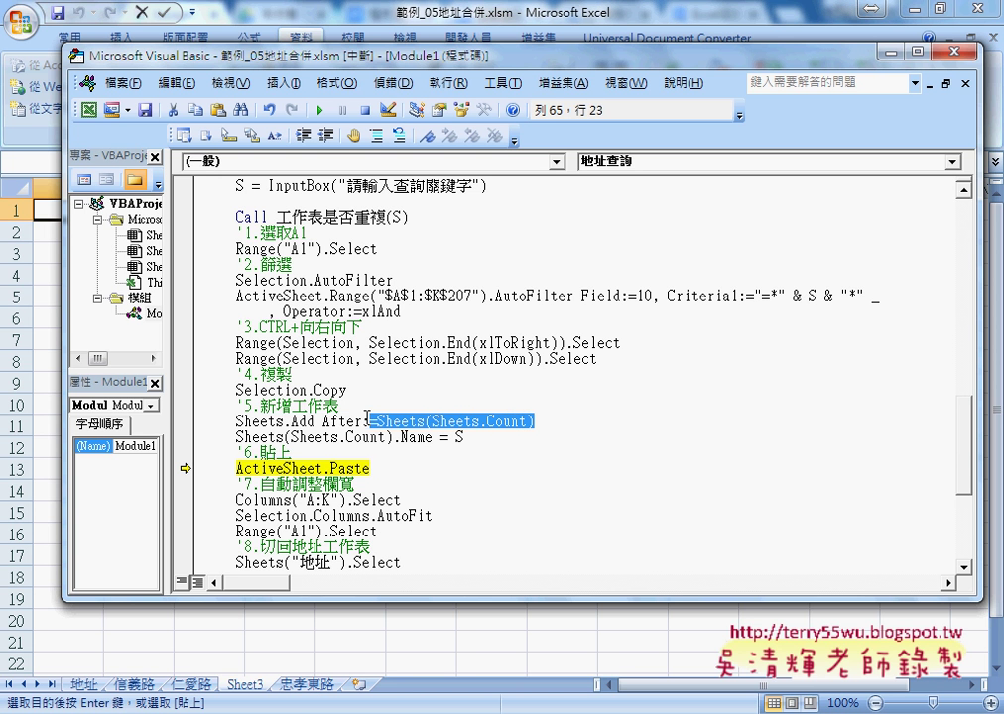
{"action": "key", "text": "shift+Left"}
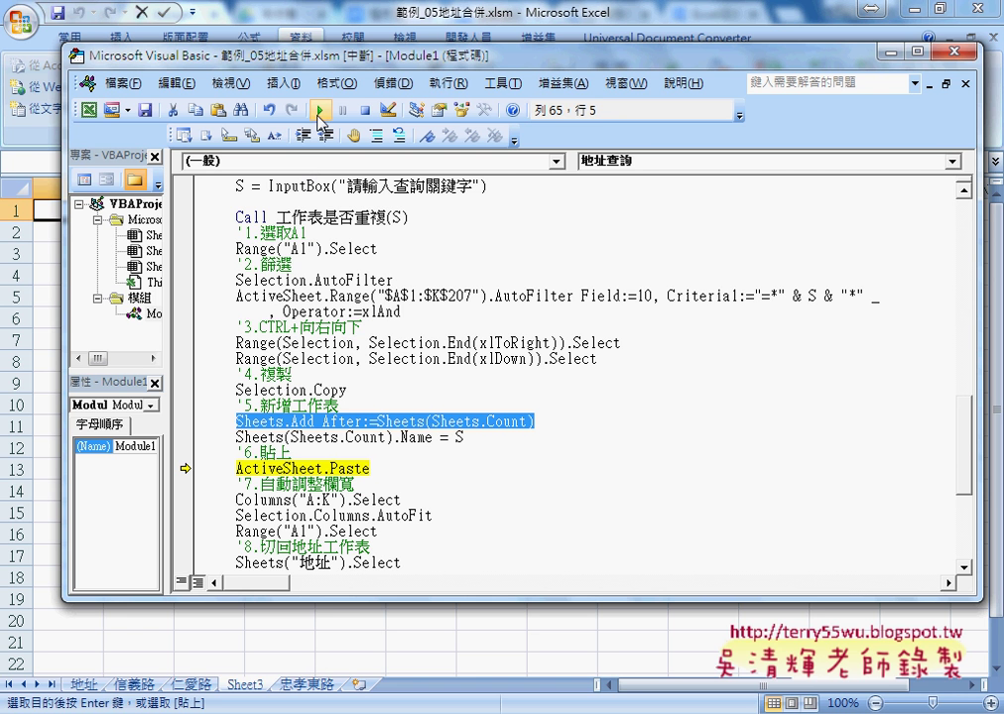
{"action": "left_click", "coordinate": [319, 110]}
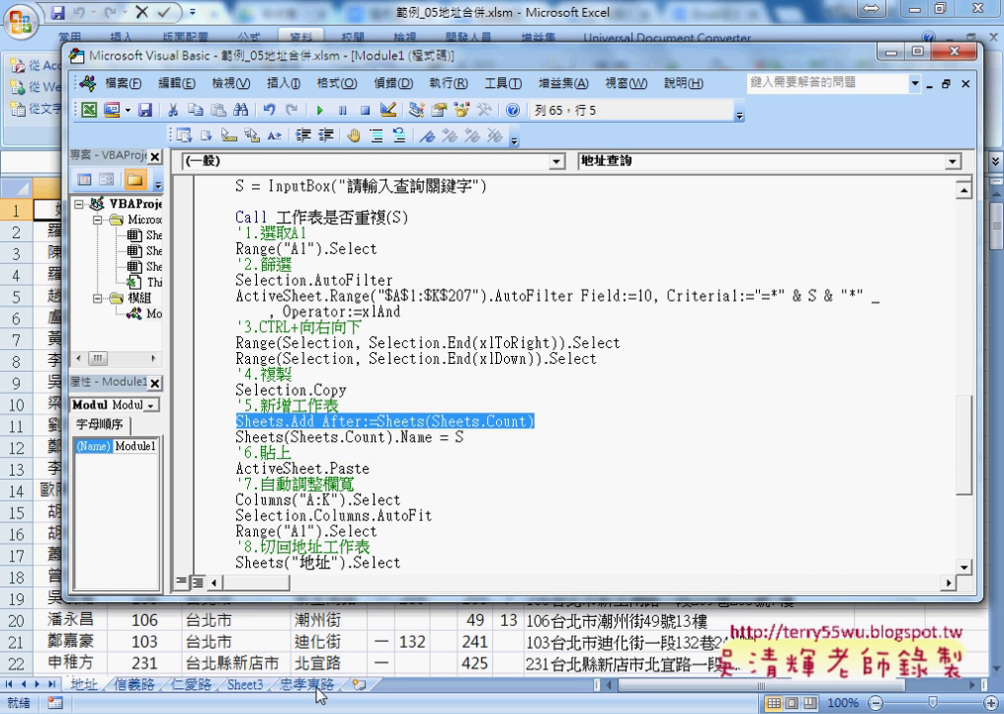
Step: Delete the grouped Sheet3 and 忠孝東路 sheets
{"action": "left_click", "coordinate": [265, 691]}
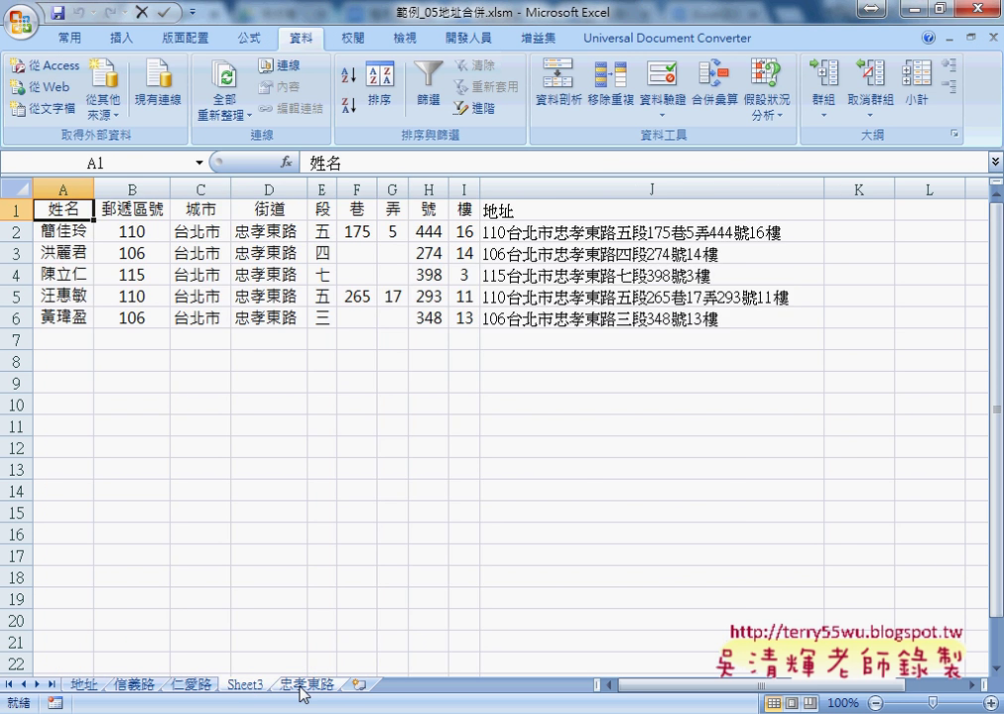
{"action": "left_click", "coordinate": [295, 687]}
{"action": "left_click", "coordinate": [240, 686], "text": "ctrl"}
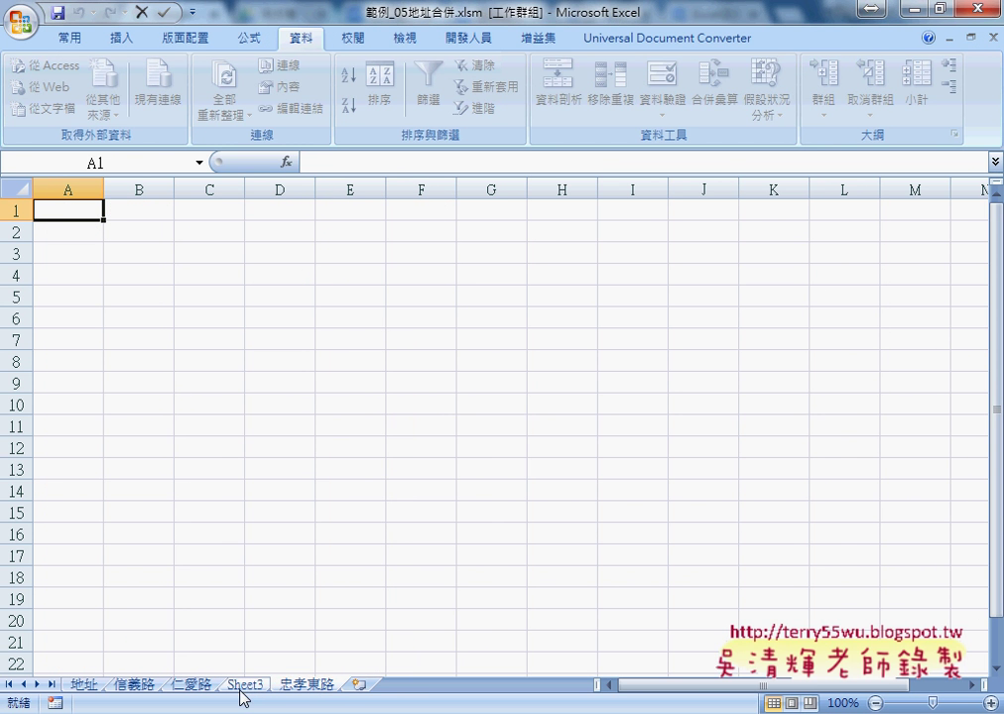
{"action": "right_click", "coordinate": [248, 686]}
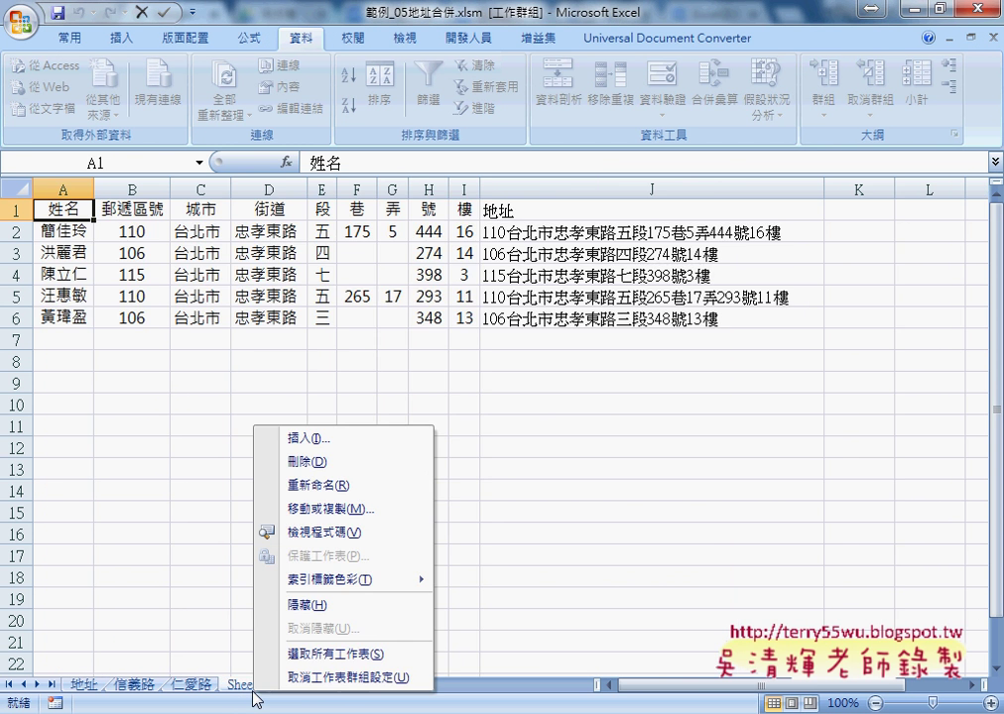
{"action": "left_click", "coordinate": [363, 462]}
{"action": "left_click", "coordinate": [443, 538]}
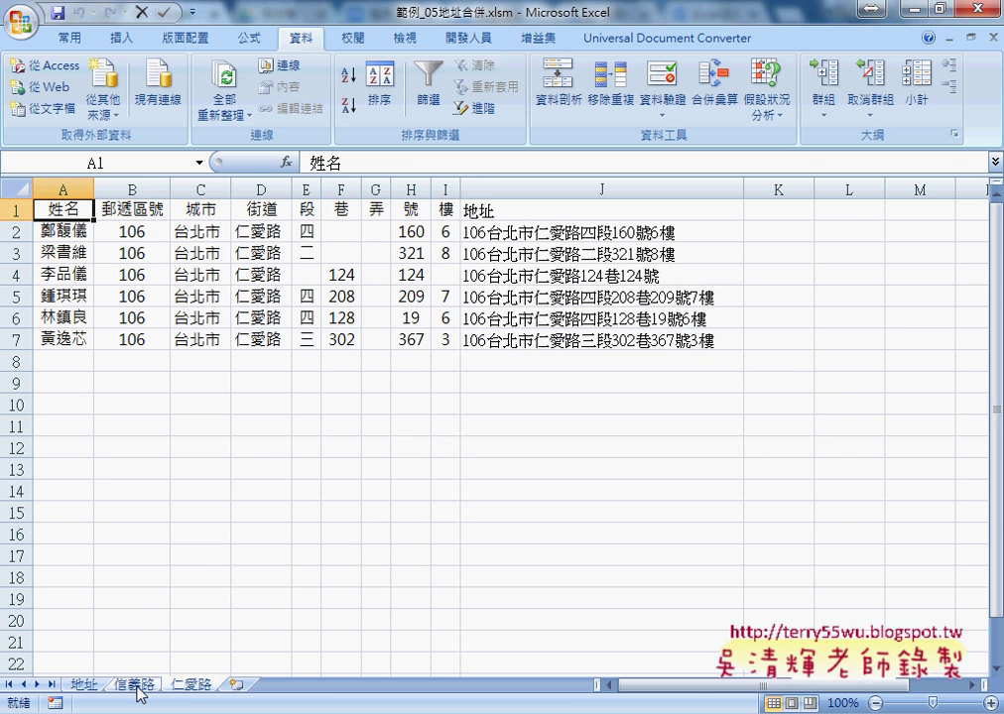
Step: From the 地址 sheet, run the address search with the keyword 信義路
{"action": "left_click", "coordinate": [84, 684]}
{"action": "left_click", "coordinate": [905, 311]}
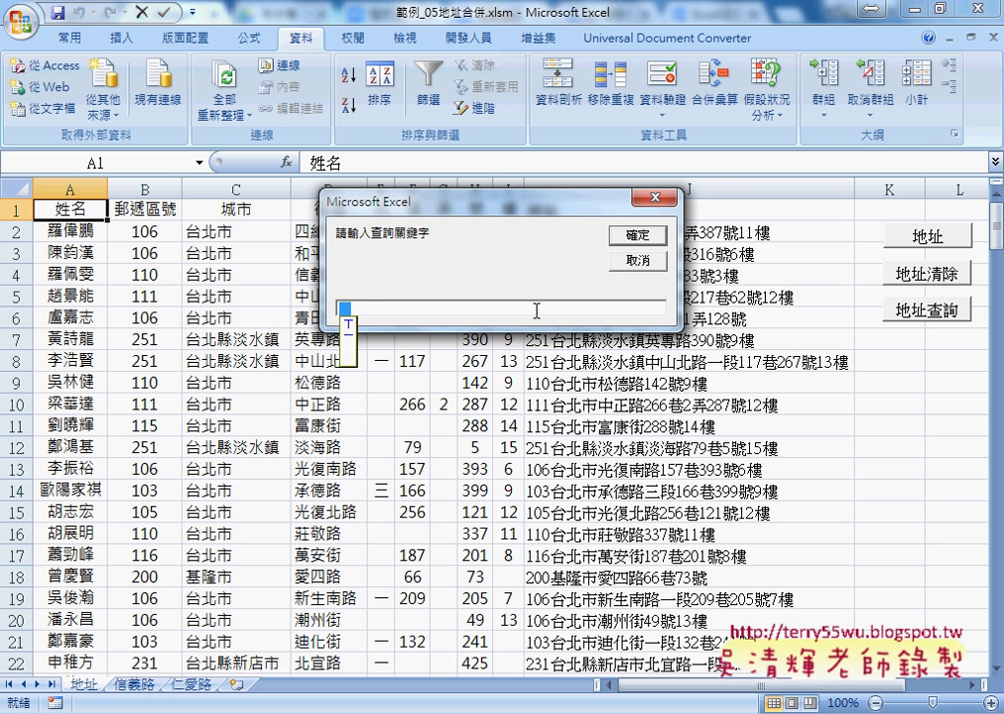
{"action": "type", "text": "信義路"}
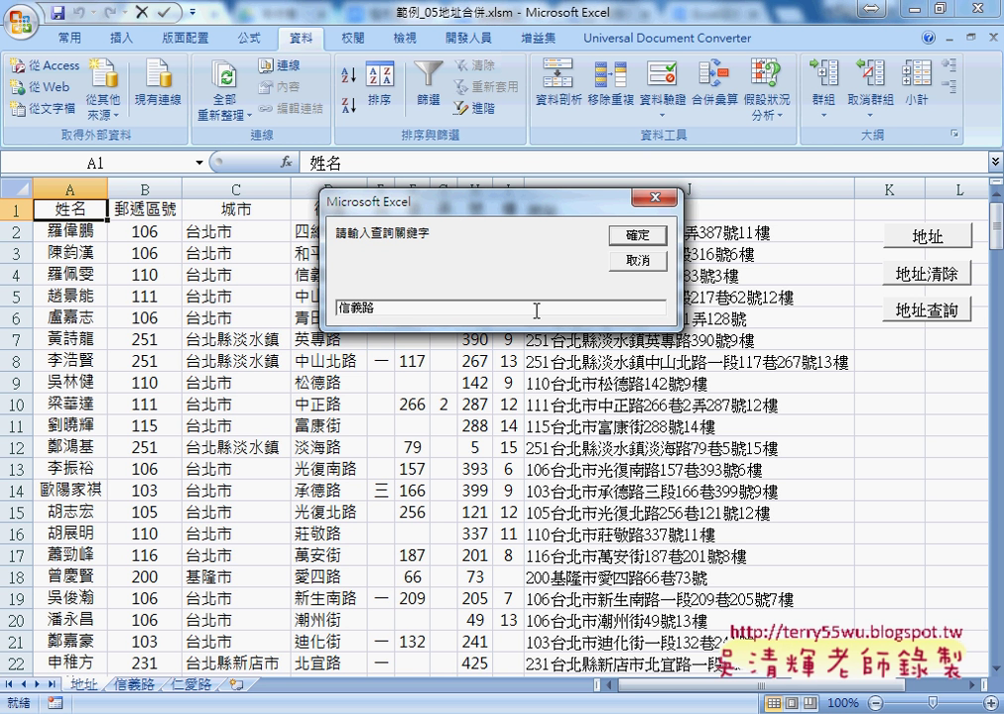
{"action": "key", "text": "Return"}
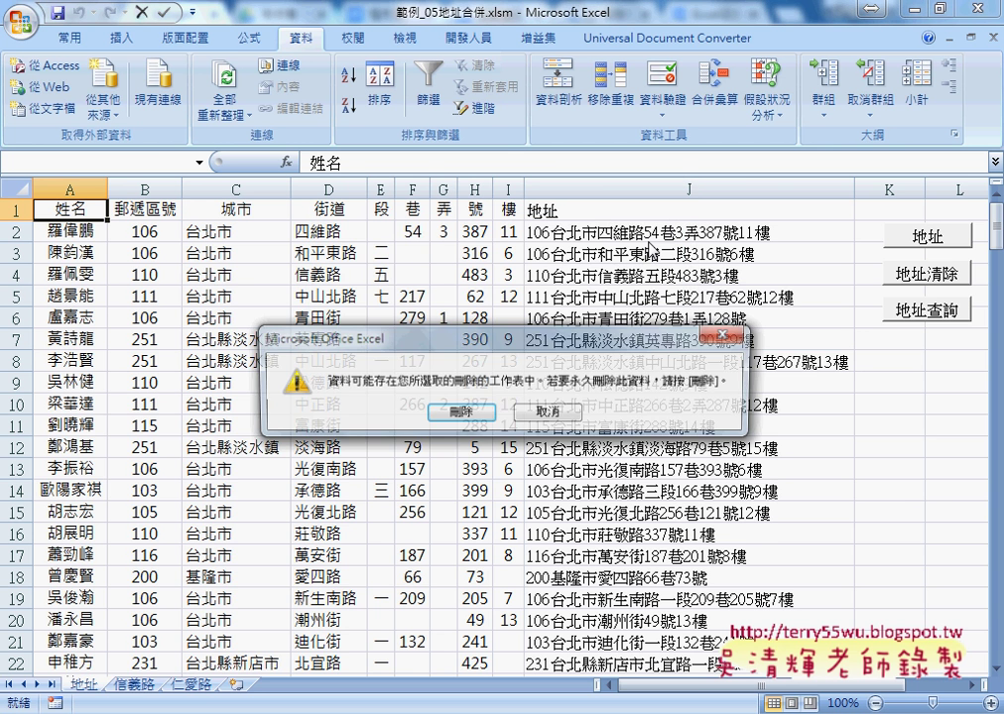
Step: Confirm replacing the old 信義路 sheet, debug error 1004 at the After argument, and resume with F5
{"action": "left_click", "coordinate": [462, 414]}
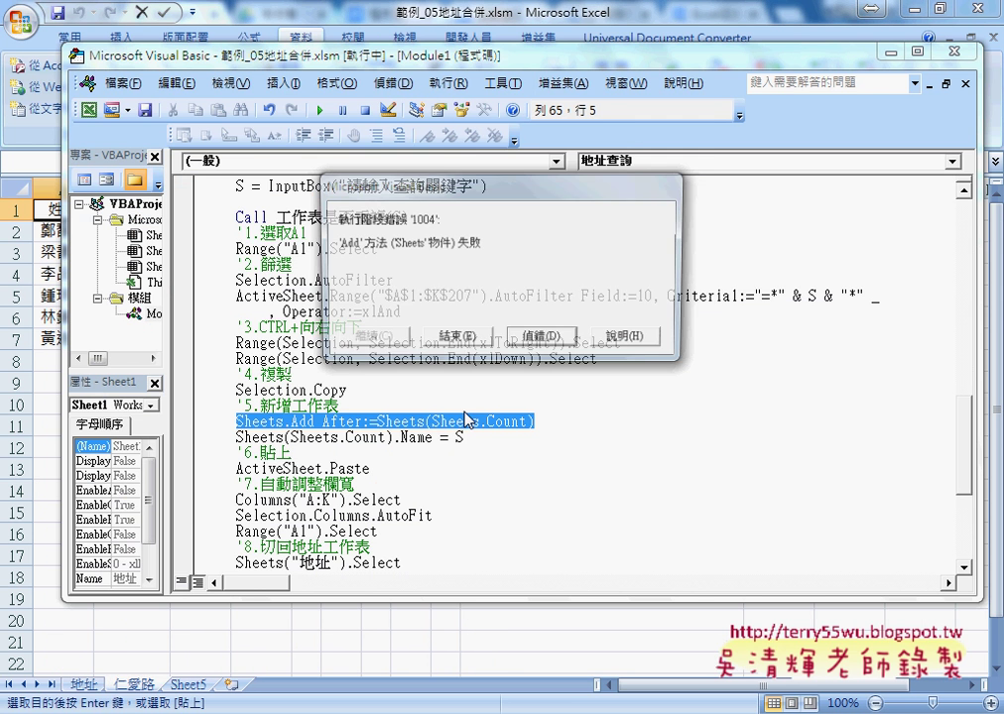
{"action": "left_click", "coordinate": [564, 343]}
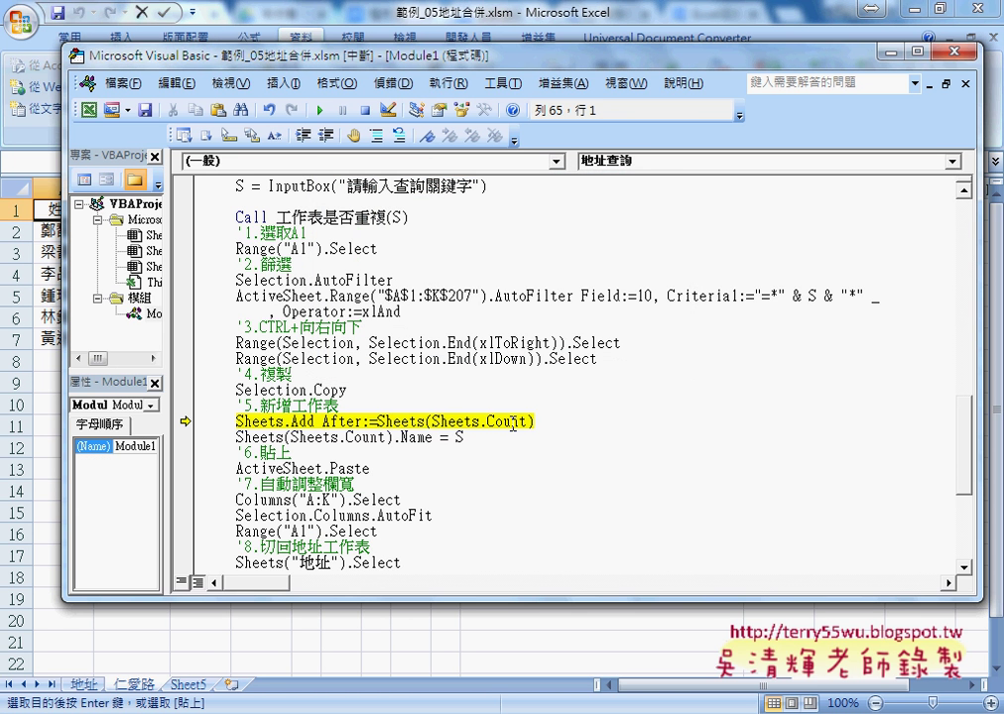
{"action": "double_click", "coordinate": [326, 421]}
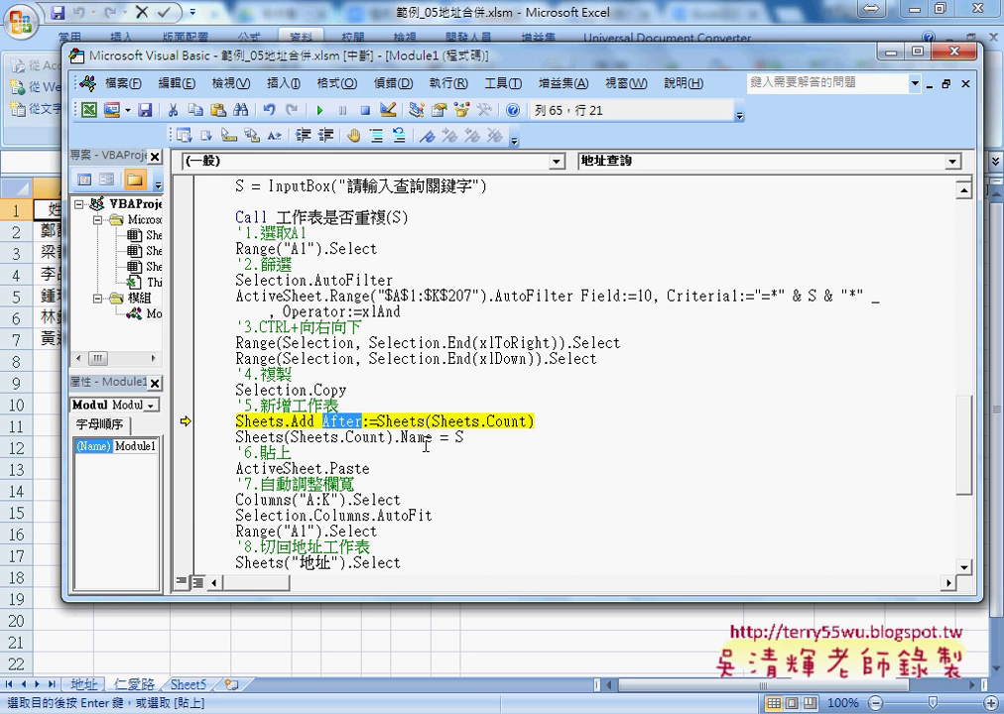
{"action": "key", "text": "F5"}
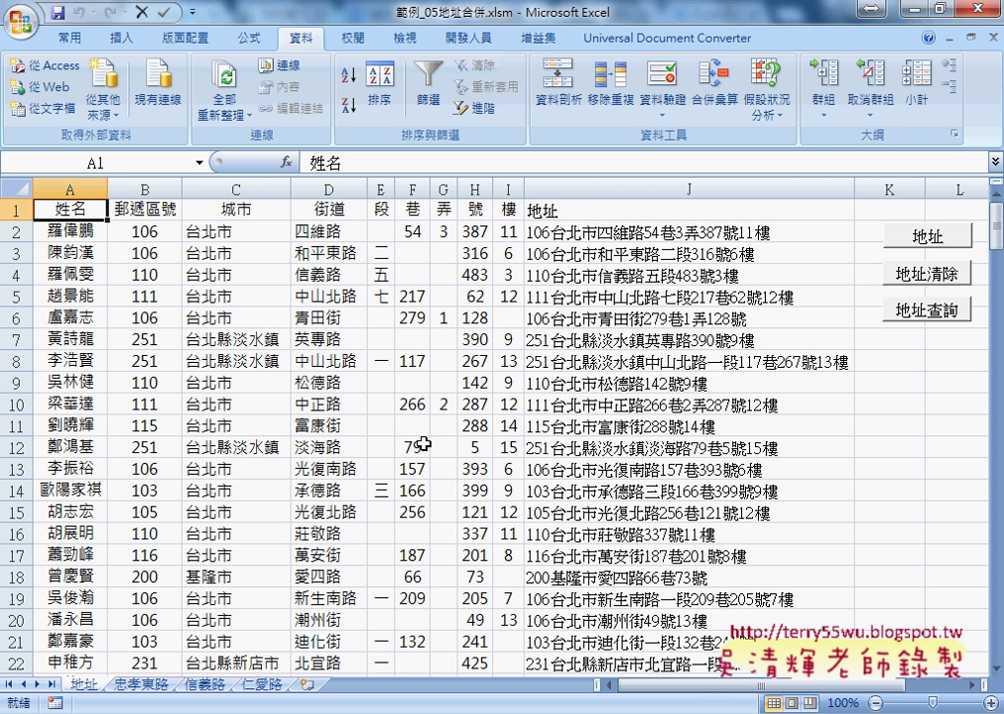
Step: Run 地址查詢 again with the keyword 忠孝東路, fixing a wrongly converted character
{"action": "left_click", "coordinate": [941, 313]}
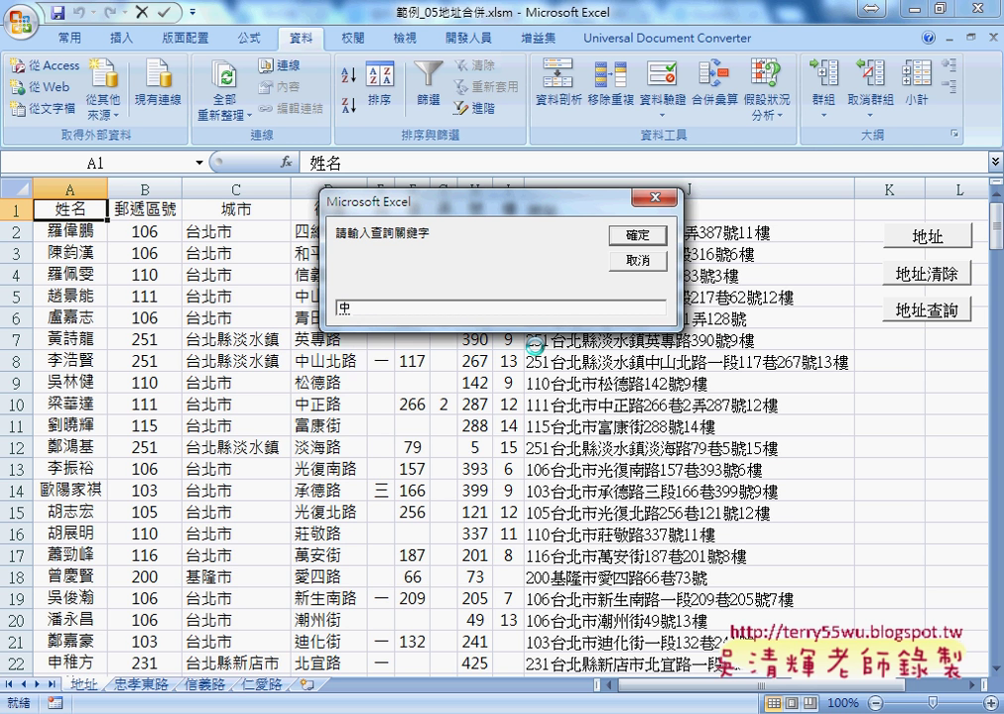
{"action": "type", "text": "忠孝"}
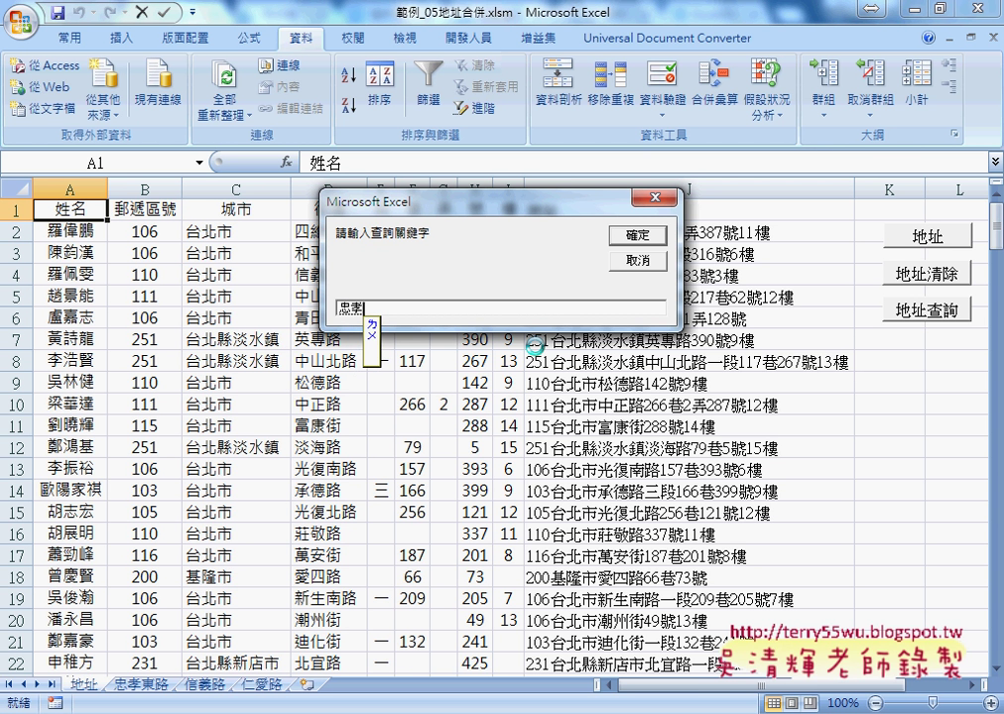
{"action": "type", "text": "東"}
{"action": "key", "text": "BackSpace"}
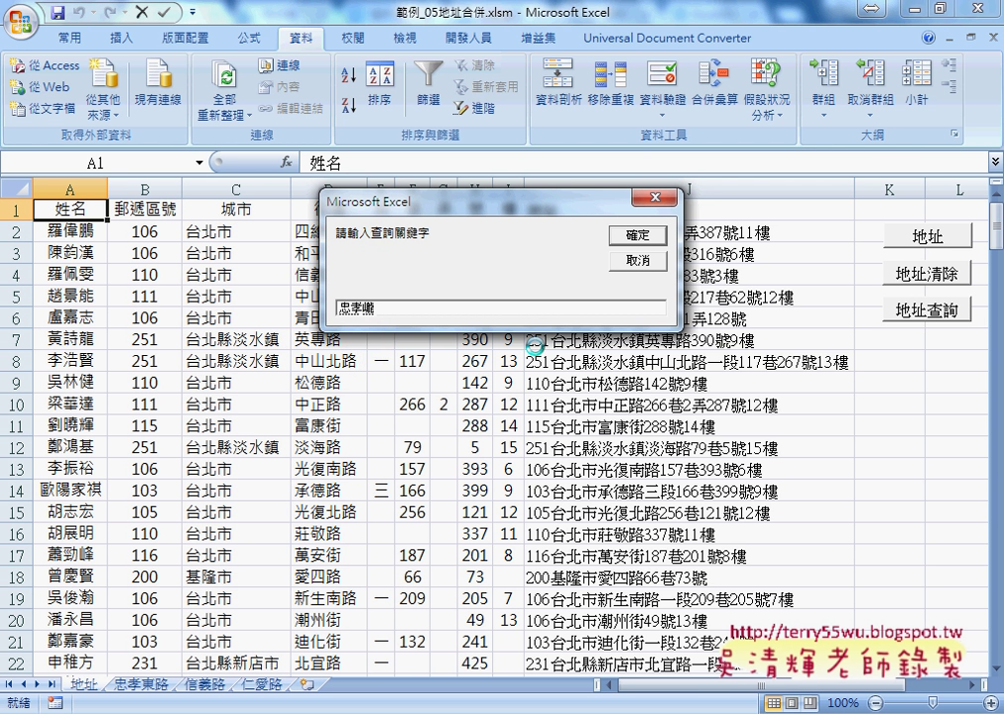
{"action": "key", "text": "BackSpace"}
{"action": "type", "text": "ㄉ東"}
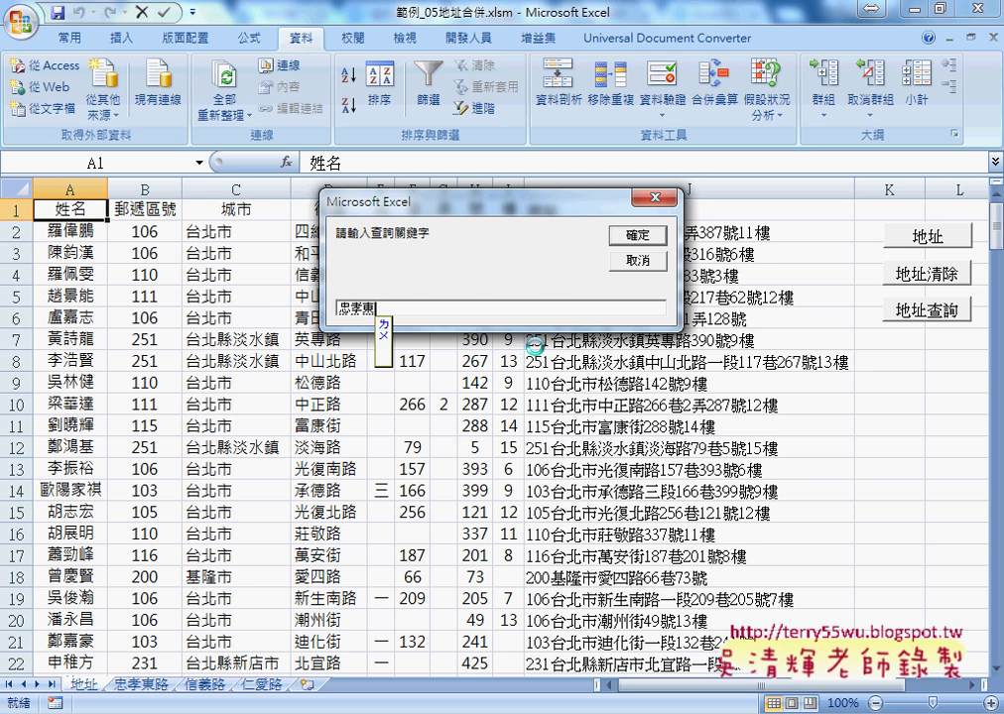
{"action": "type", "text": "路"}
{"action": "key", "text": "Return"}
{"action": "key", "text": "Return"}
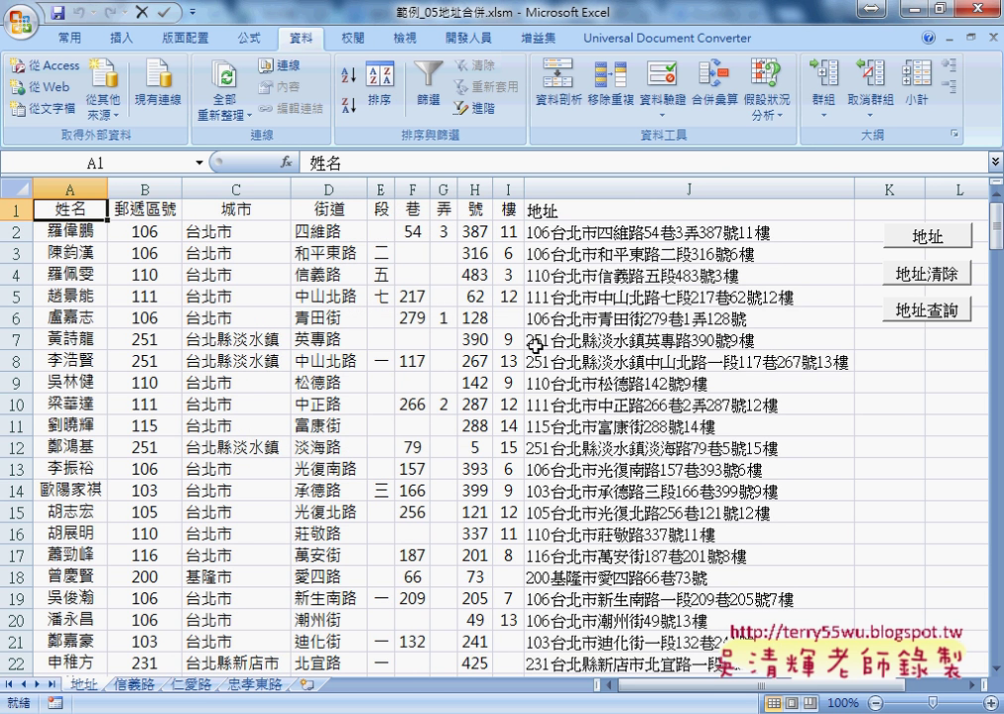